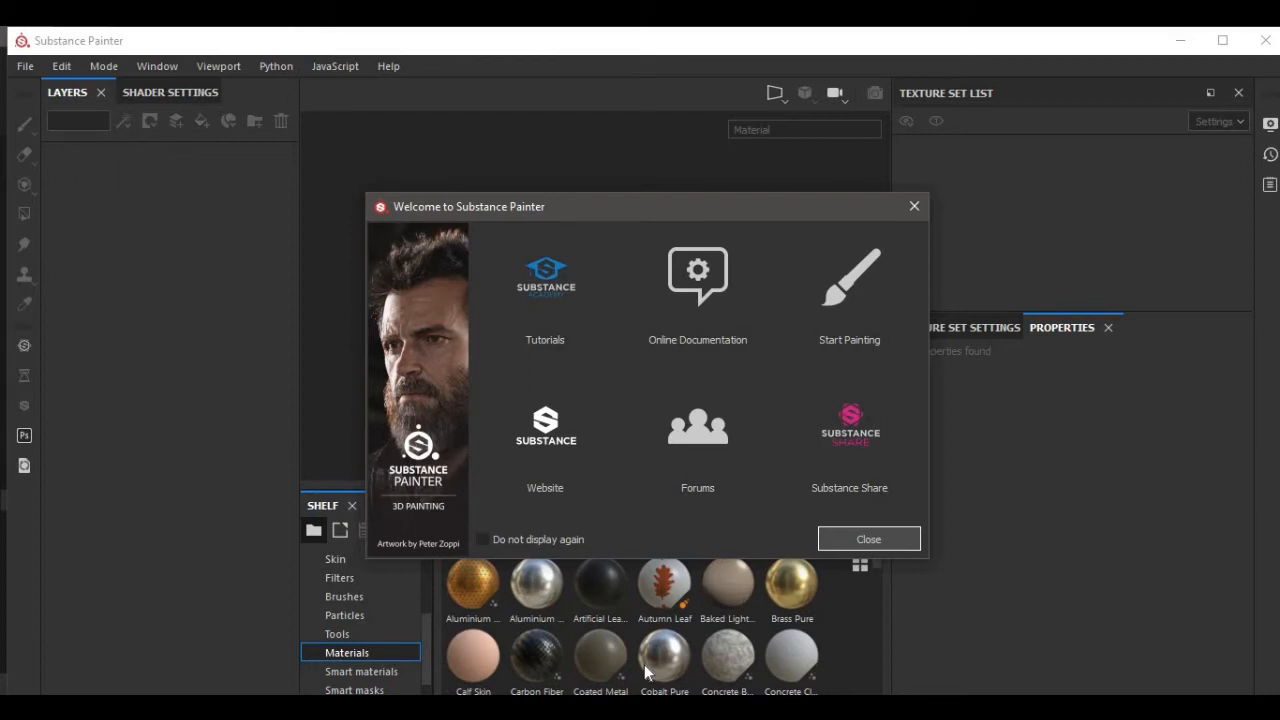
Close the welcome screen and start a new project.
{"action": "left_click", "coordinate": [848, 537]}
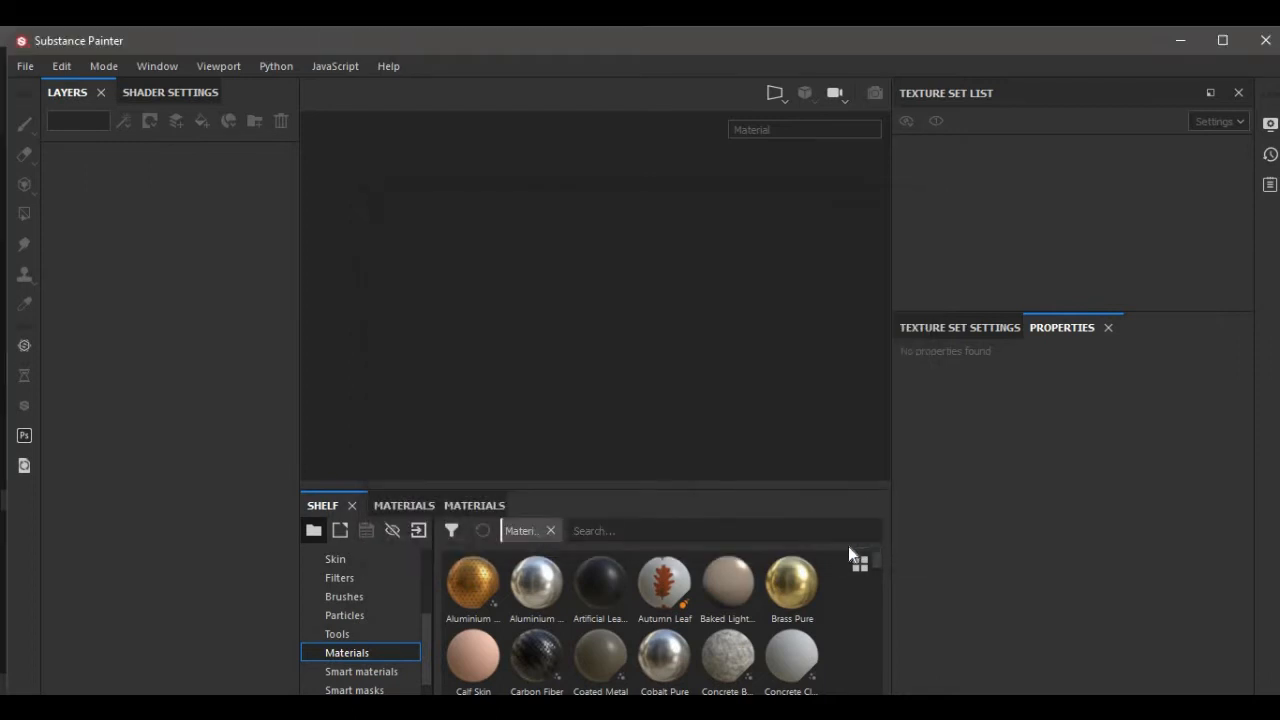
{"action": "left_click", "coordinate": [20, 68]}
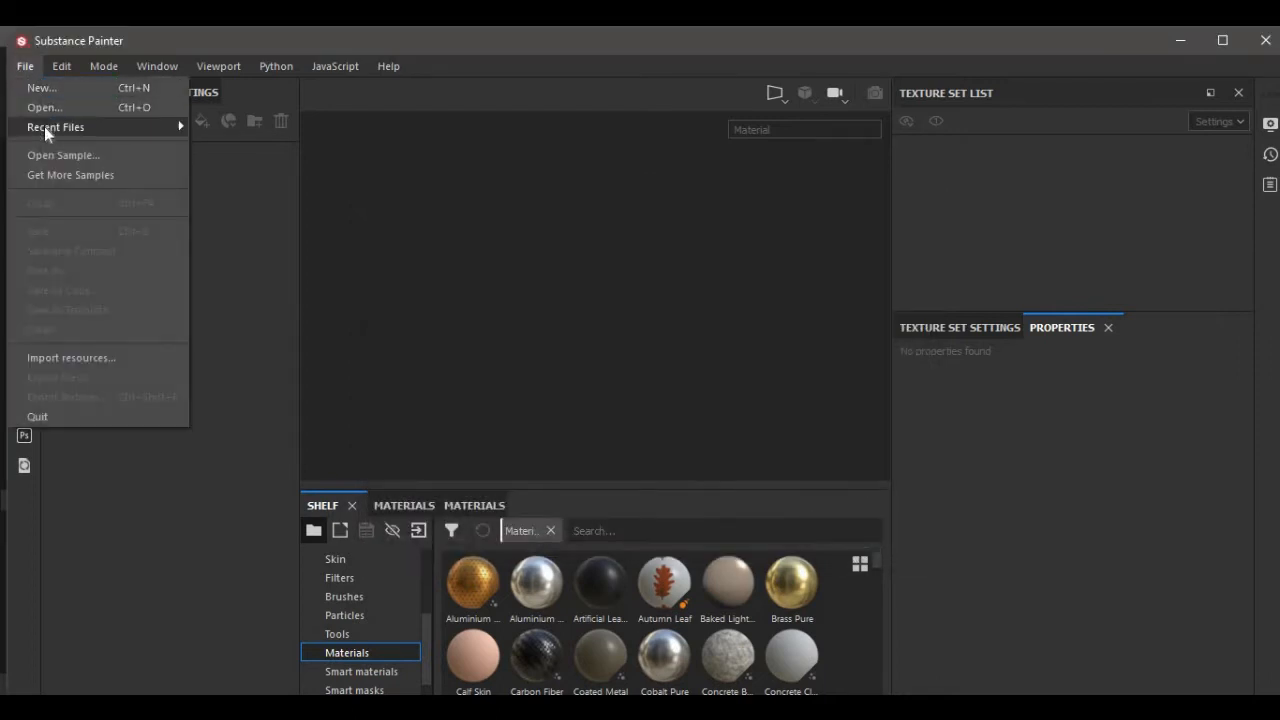
{"action": "left_click", "coordinate": [44, 90]}
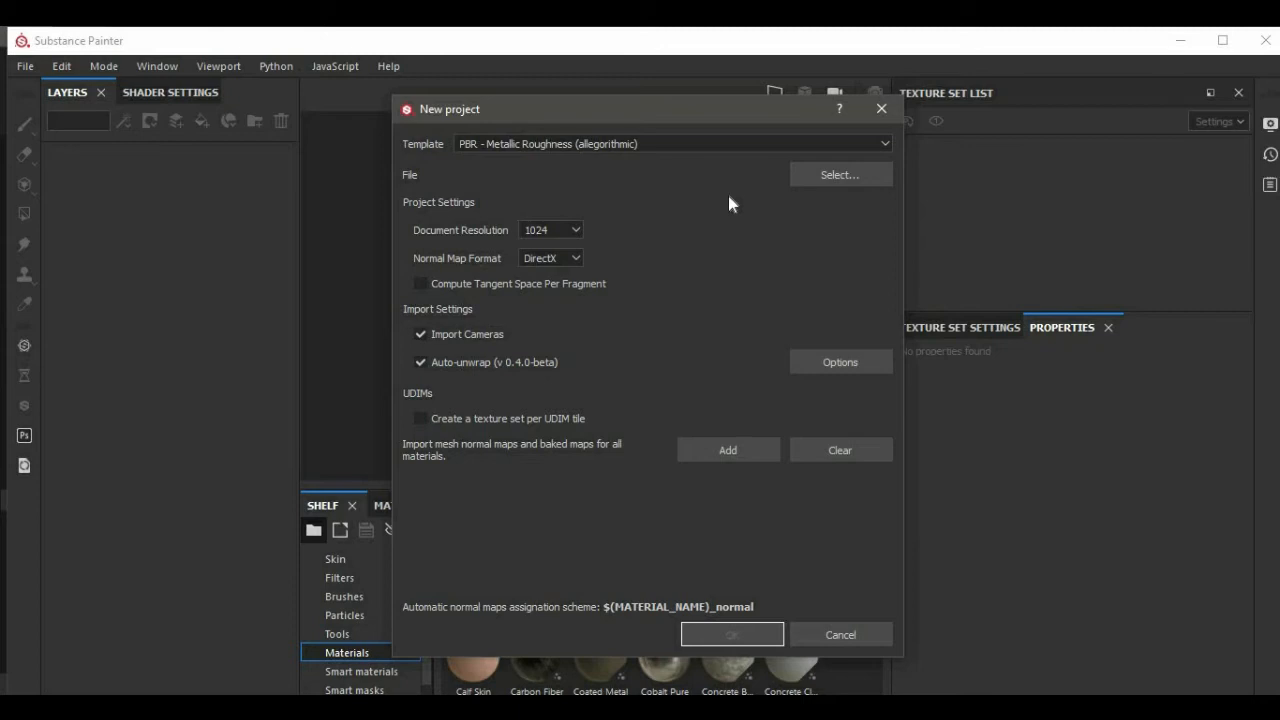
Load the Stylized Key mesh file into the new project with 1024 document resolution and create it.
{"action": "left_click", "coordinate": [823, 180]}
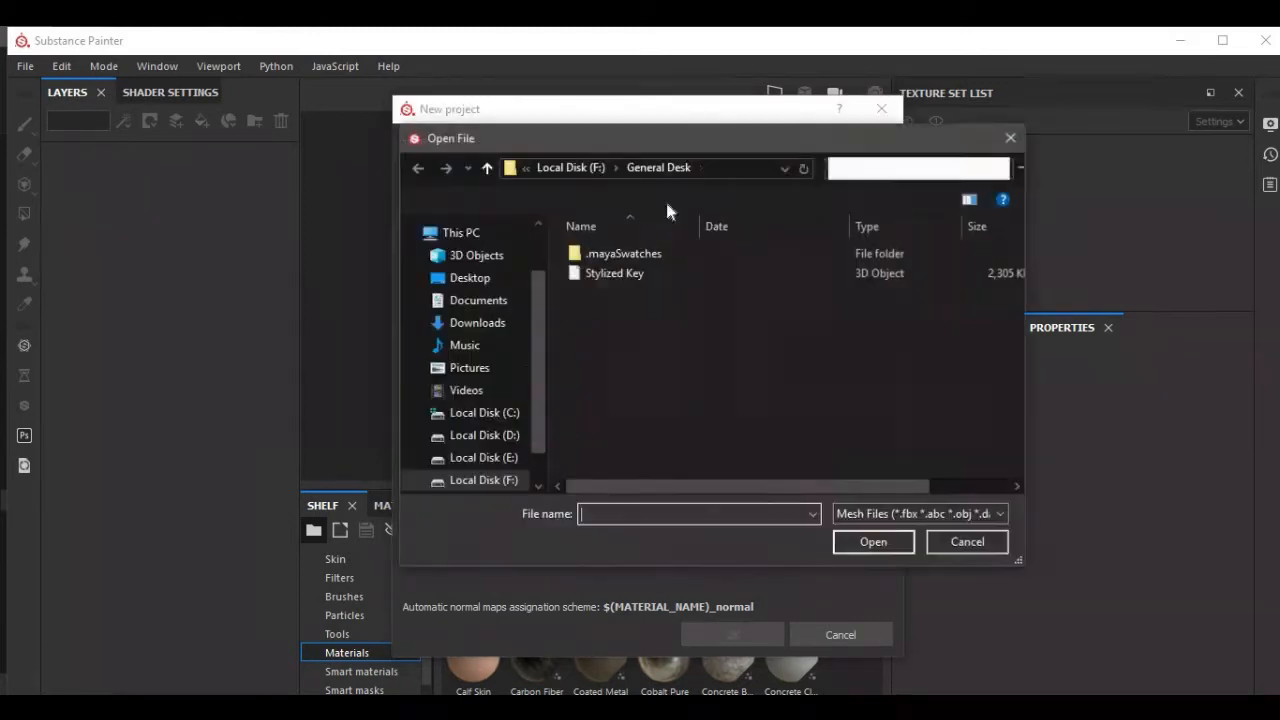
{"action": "left_click", "coordinate": [596, 273]}
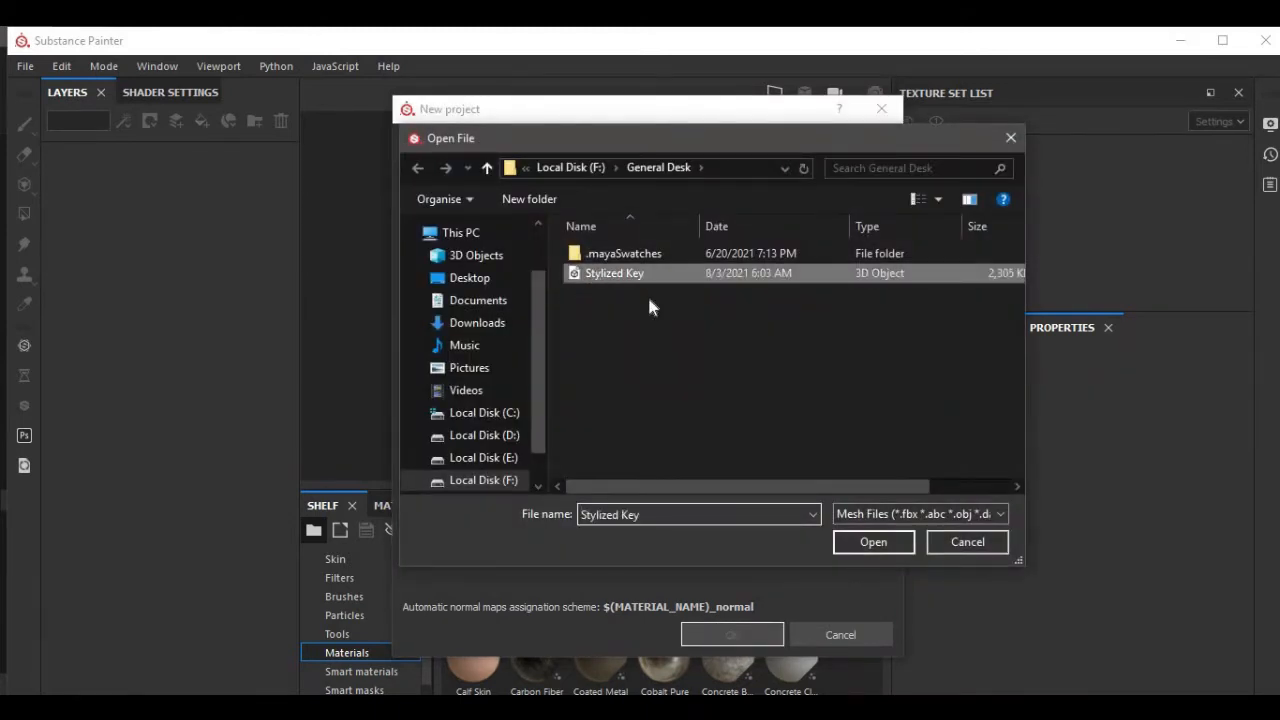
{"action": "left_click", "coordinate": [866, 543]}
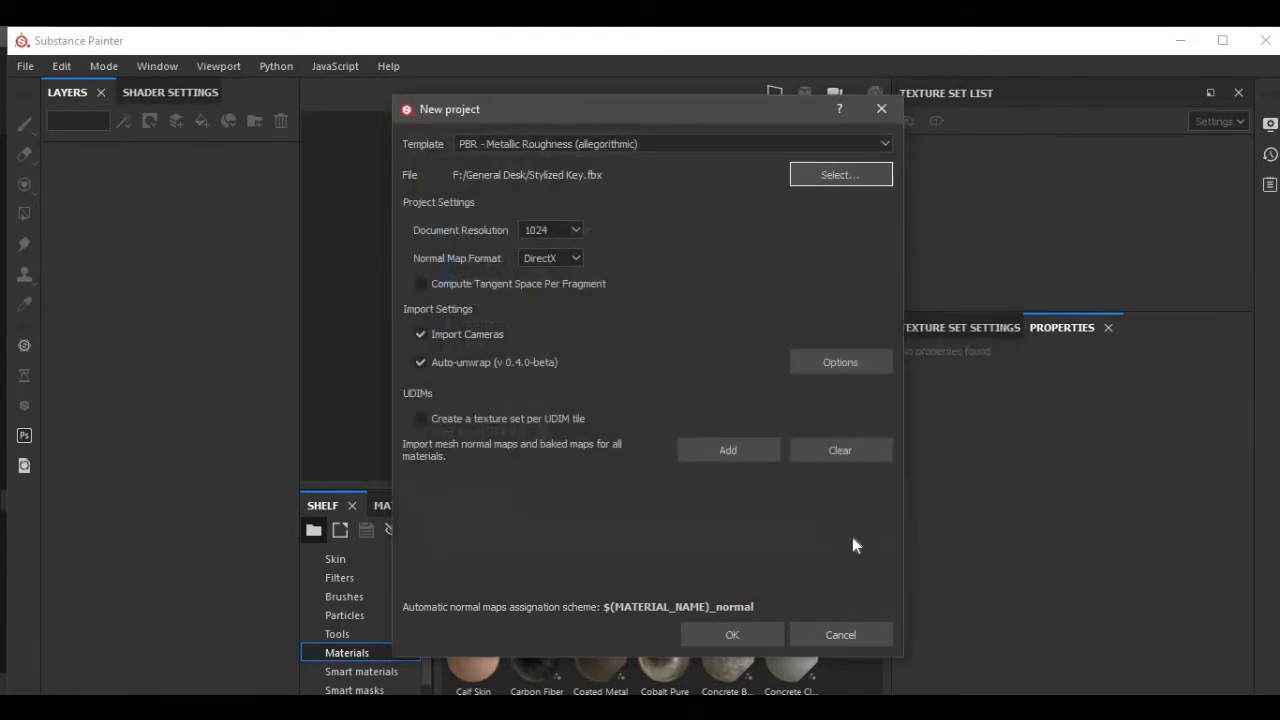
{"action": "left_click", "coordinate": [574, 237]}
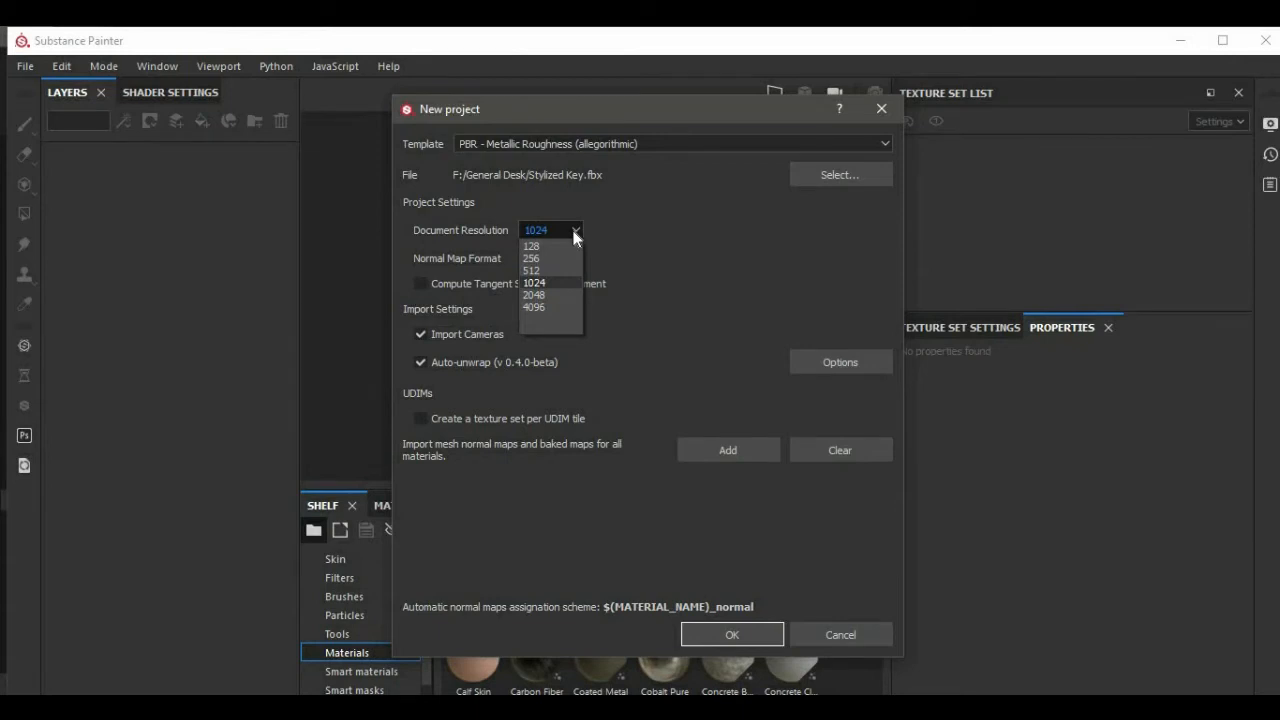
{"action": "left_click", "coordinate": [574, 232]}
{"action": "left_click", "coordinate": [714, 629]}
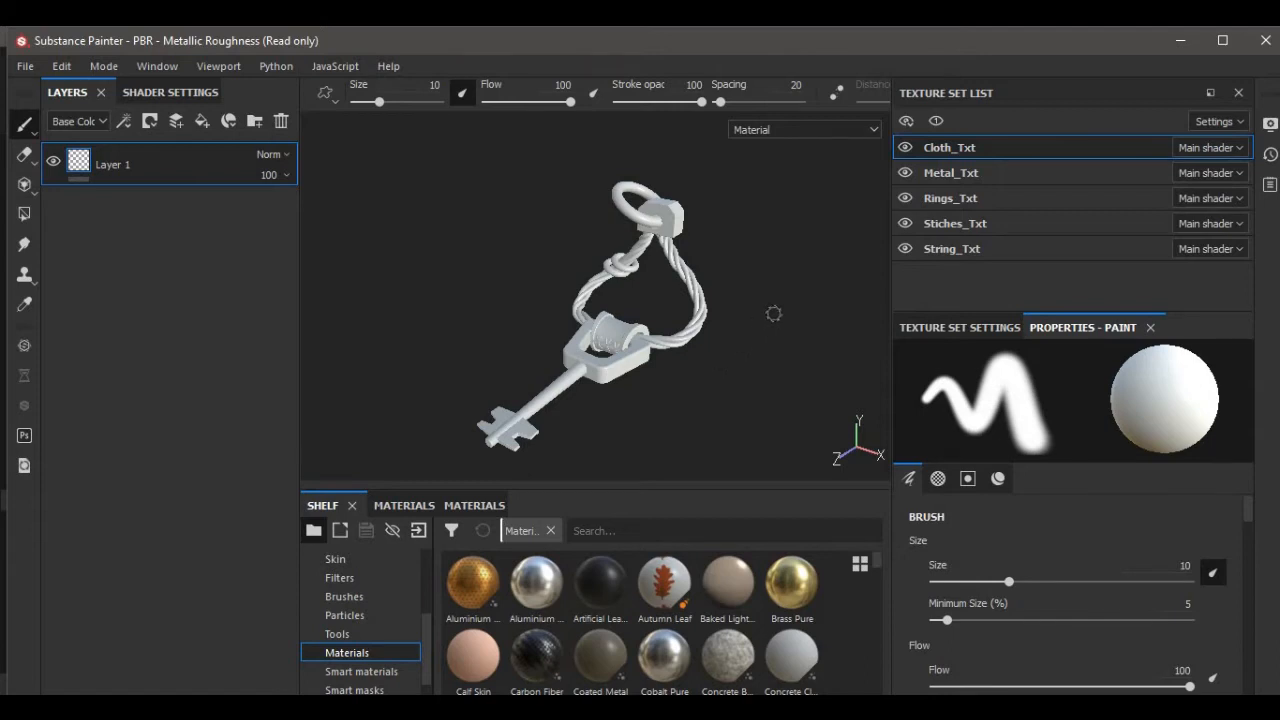
Toggle each texture set's visibility off and on to inspect the key's separate parts.
{"action": "left_click", "coordinate": [905, 148]}
{"action": "left_click", "coordinate": [905, 148]}
{"action": "left_click", "coordinate": [905, 172]}
{"action": "left_click", "coordinate": [905, 172]}
{"action": "left_click", "coordinate": [905, 205]}
{"action": "left_click", "coordinate": [905, 205]}
{"action": "left_click", "coordinate": [906, 250]}
{"action": "left_click", "coordinate": [906, 250]}
Select the Metal_Txt texture set and replace its paint layer with a fill layer.
{"action": "left_click", "coordinate": [963, 176]}
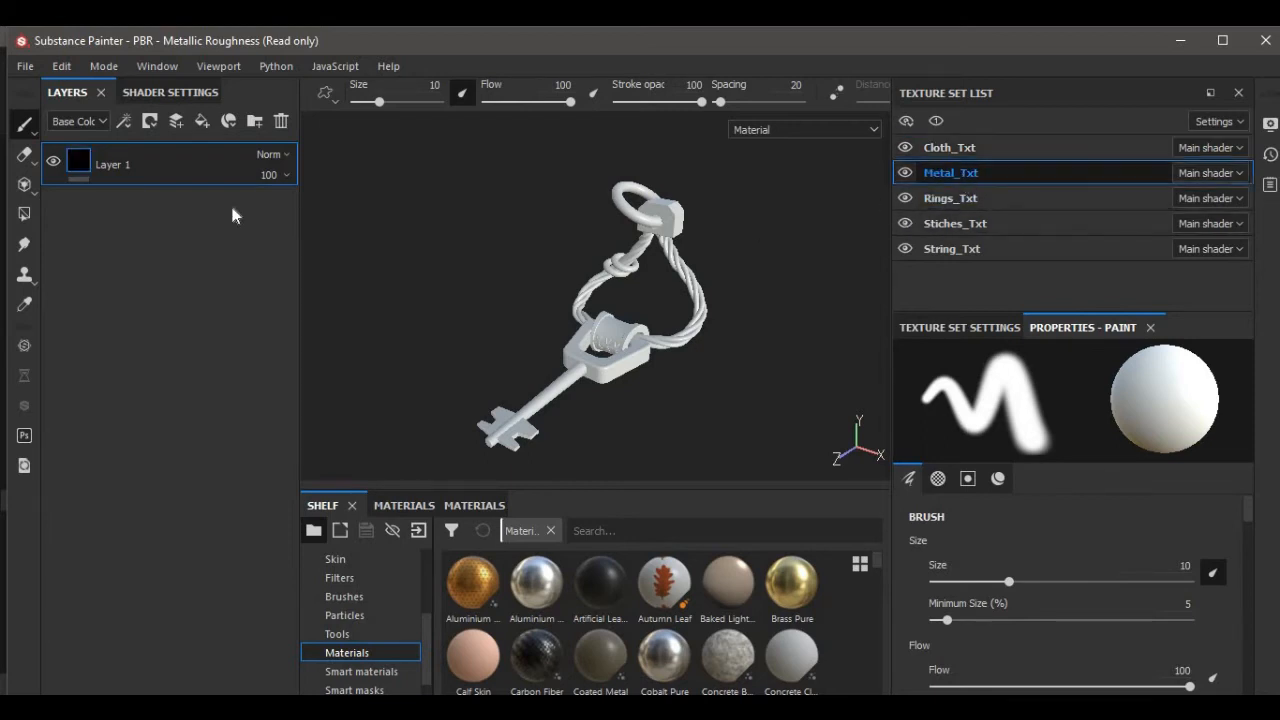
{"action": "left_click", "coordinate": [281, 121]}
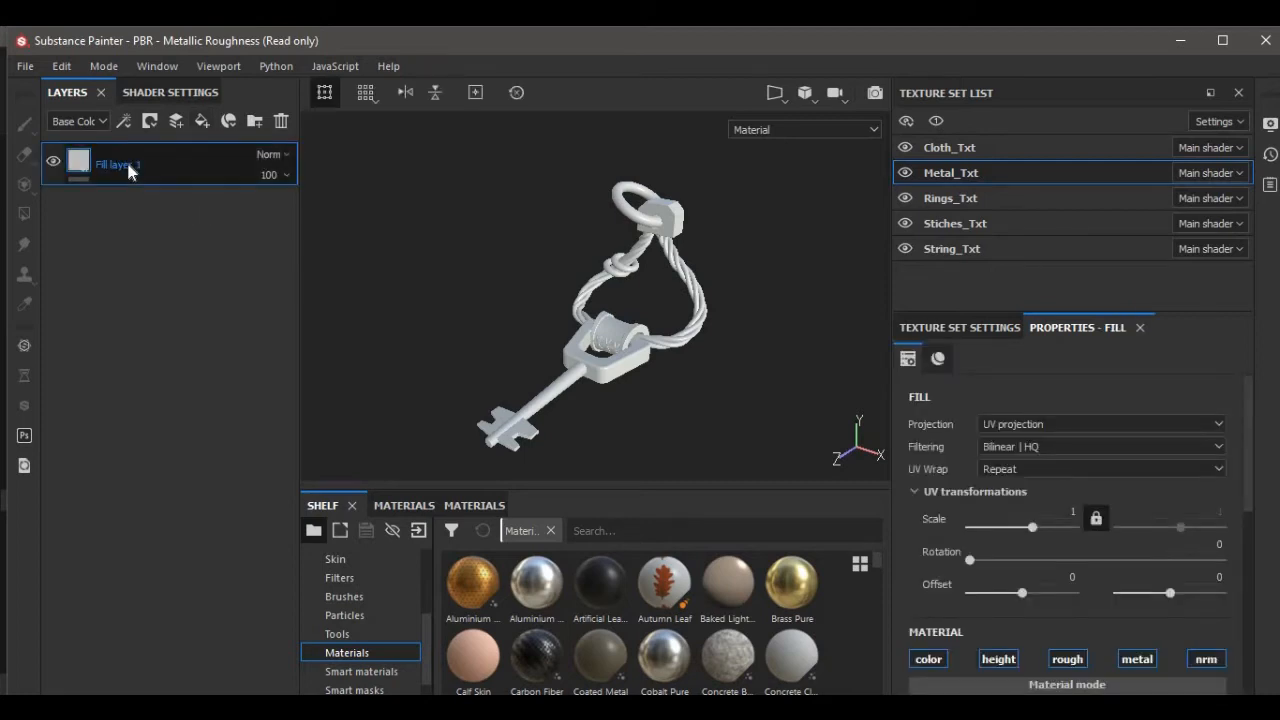
Rename the fill layer to base.
{"action": "double_click", "coordinate": [118, 165]}
{"action": "type", "text": "b"}
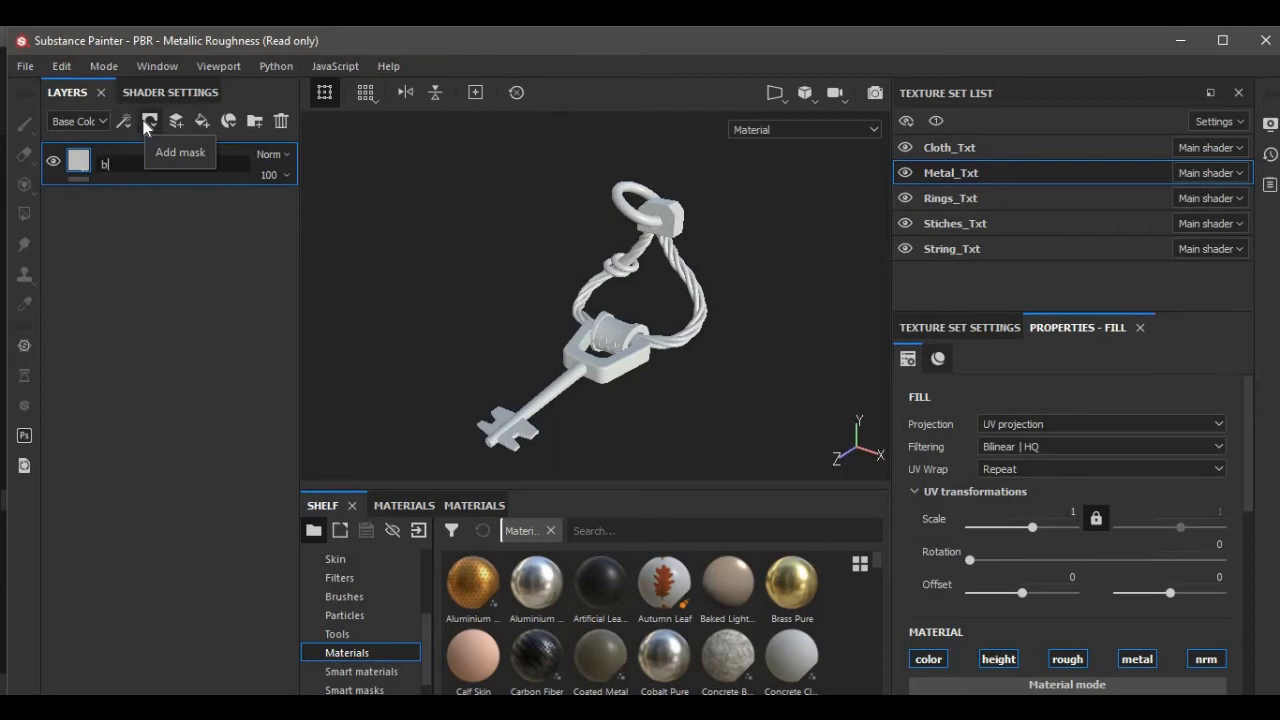
{"action": "type", "text": "ase"}
{"action": "key", "text": "Return"}
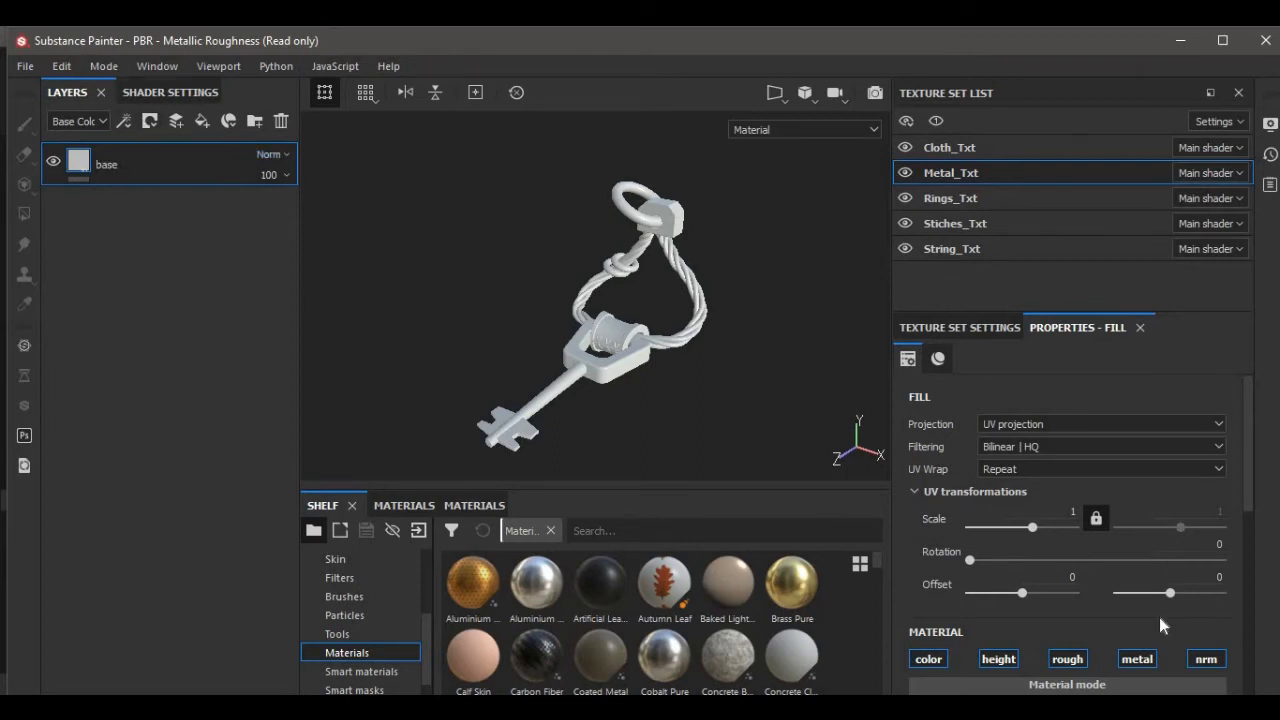
Remove the Height, Metallic and Normal channels from the Metal_Txt texture set settings.
{"action": "scroll", "coordinate": [1165, 620], "scroll_direction": "down", "scroll_amount": 2}
{"action": "scroll", "coordinate": [1174, 623], "scroll_direction": "down", "scroll_amount": 4}
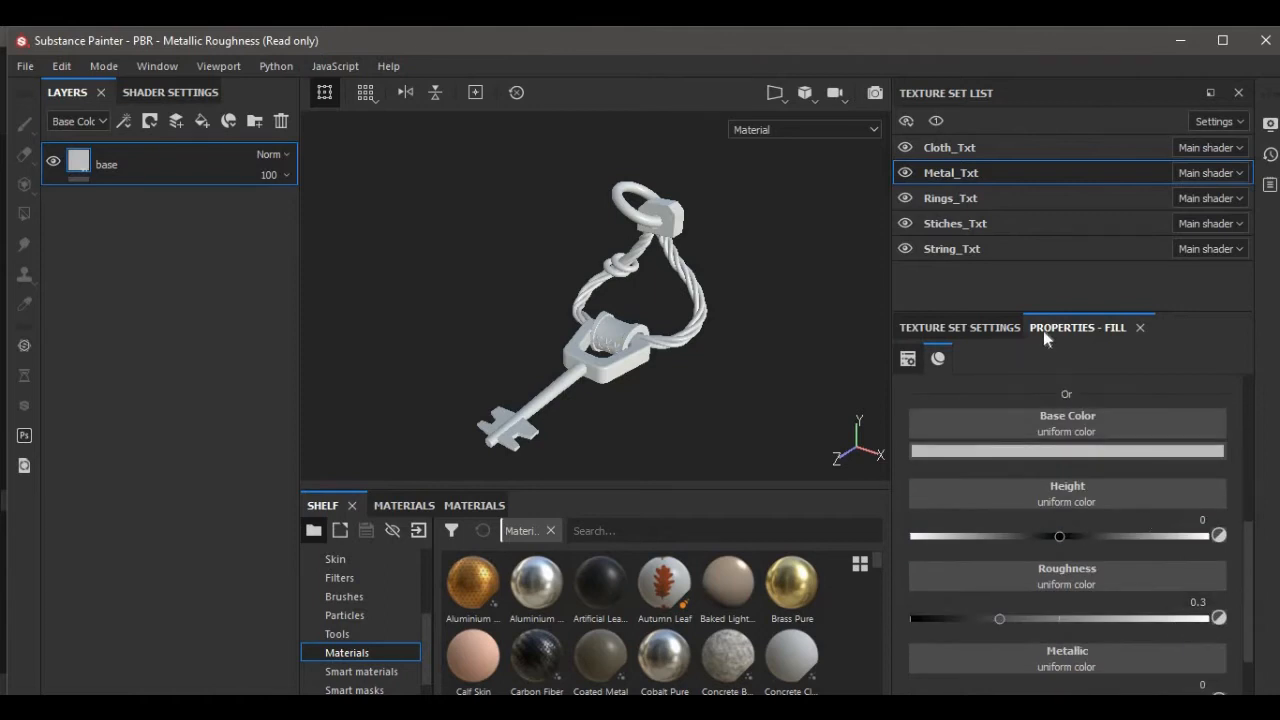
{"action": "left_click", "coordinate": [984, 330]}
{"action": "scroll", "coordinate": [1114, 587], "scroll_direction": "down", "scroll_amount": 5}
{"action": "scroll", "coordinate": [1114, 587], "scroll_direction": "up", "scroll_amount": 2}
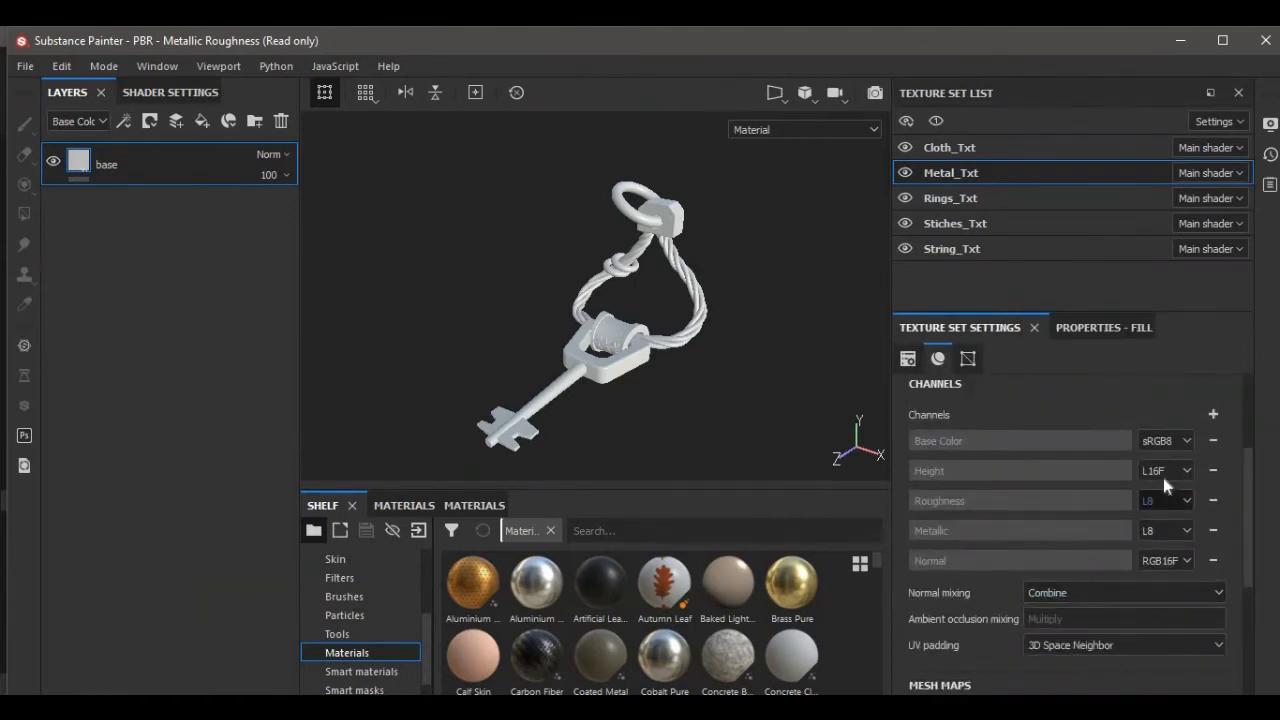
{"action": "left_click", "coordinate": [1212, 471]}
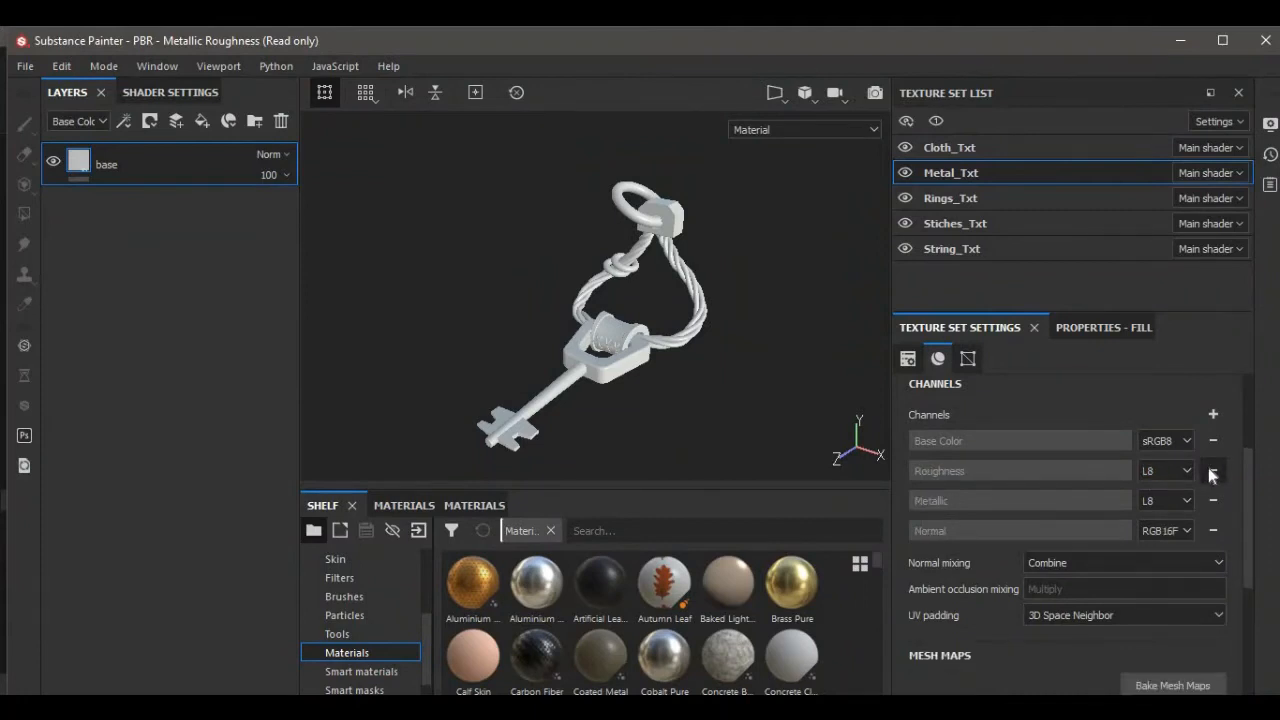
{"action": "left_click", "coordinate": [1212, 501]}
{"action": "left_click", "coordinate": [1213, 497]}
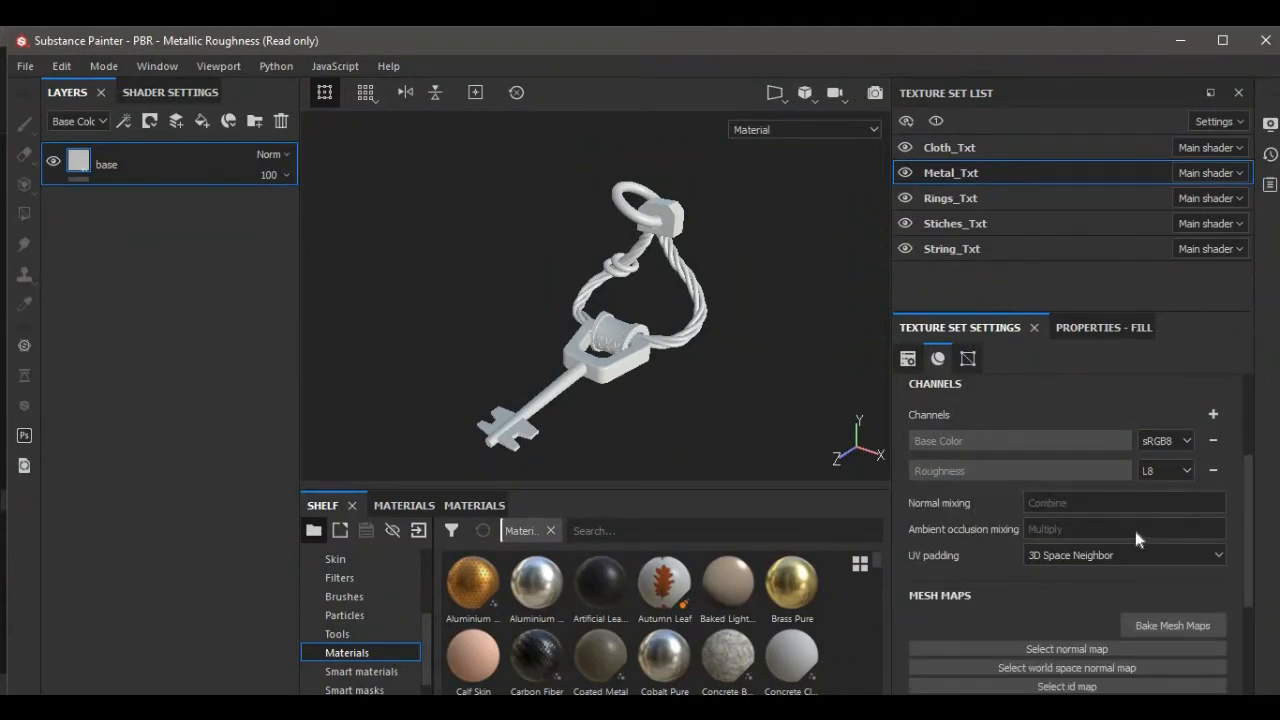
Set the base fill layer's color to a dark reddish brown.
{"action": "scroll", "coordinate": [1135, 531], "scroll_direction": "up", "scroll_amount": 2}
{"action": "scroll", "coordinate": [1135, 531], "scroll_direction": "up", "scroll_amount": 2}
{"action": "scroll", "coordinate": [1135, 531], "scroll_direction": "down", "scroll_amount": 2}
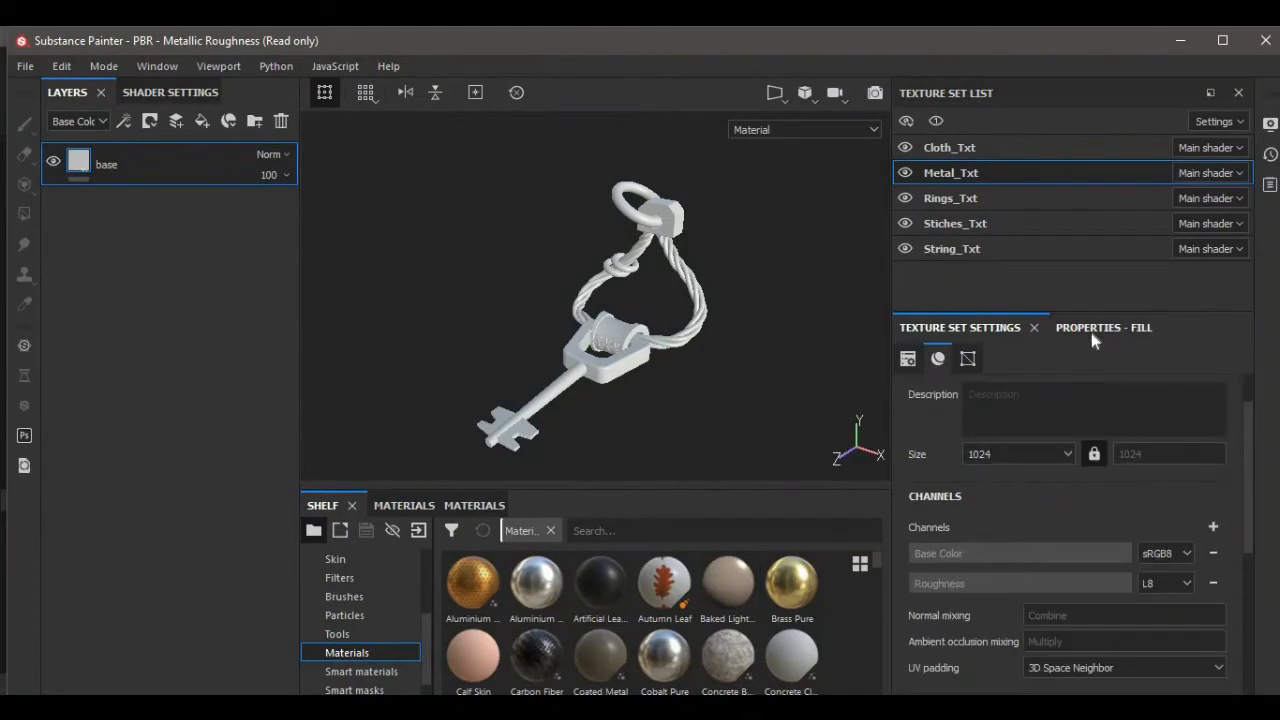
{"action": "left_click", "coordinate": [1091, 328]}
{"action": "left_click", "coordinate": [1075, 572]}
{"action": "mouse_move", "coordinate": [1084, 458]}
{"action": "left_mouse_down"}
{"action": "mouse_move", "coordinate": [1100, 445]}
{"action": "mouse_move", "coordinate": [1086, 512]}
{"action": "mouse_move", "coordinate": [1044, 500]}
{"action": "mouse_move", "coordinate": [1076, 495]}
{"action": "left_mouse_up"}
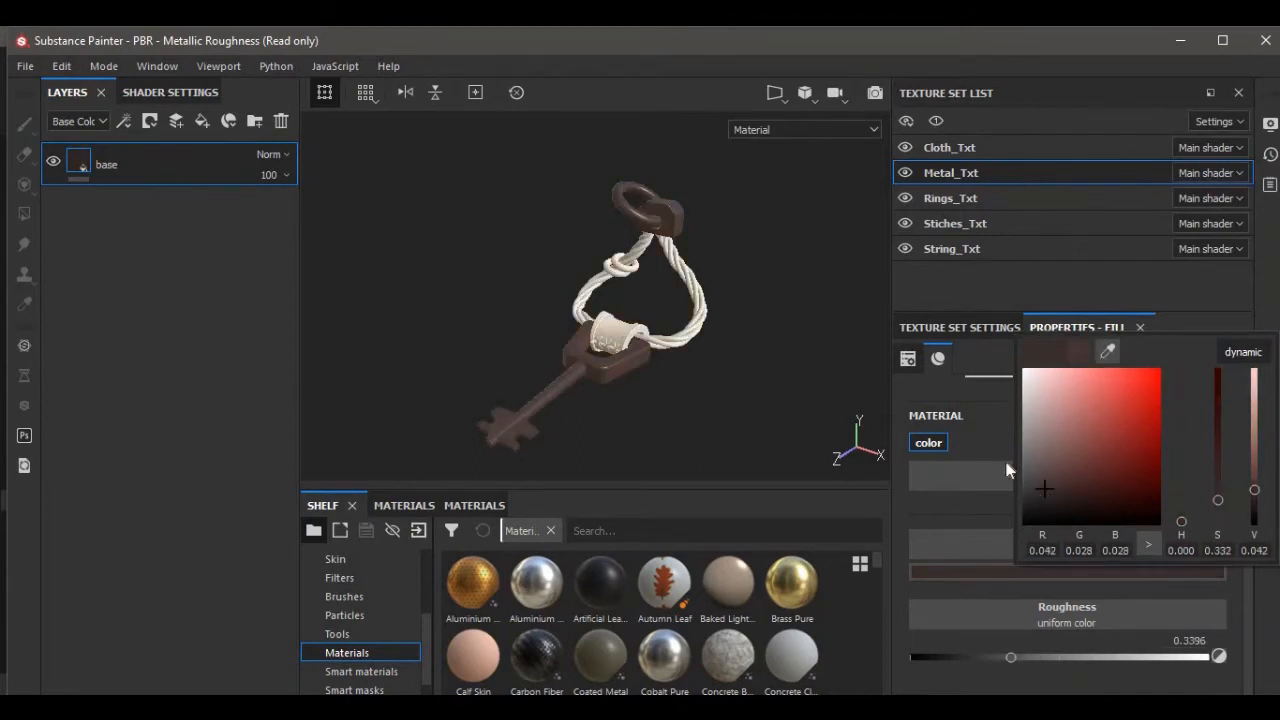
{"action": "left_click", "coordinate": [653, 416]}
Duplicate the base layer.
{"action": "scroll", "coordinate": [658, 417], "scroll_direction": "up", "scroll_amount": 2}
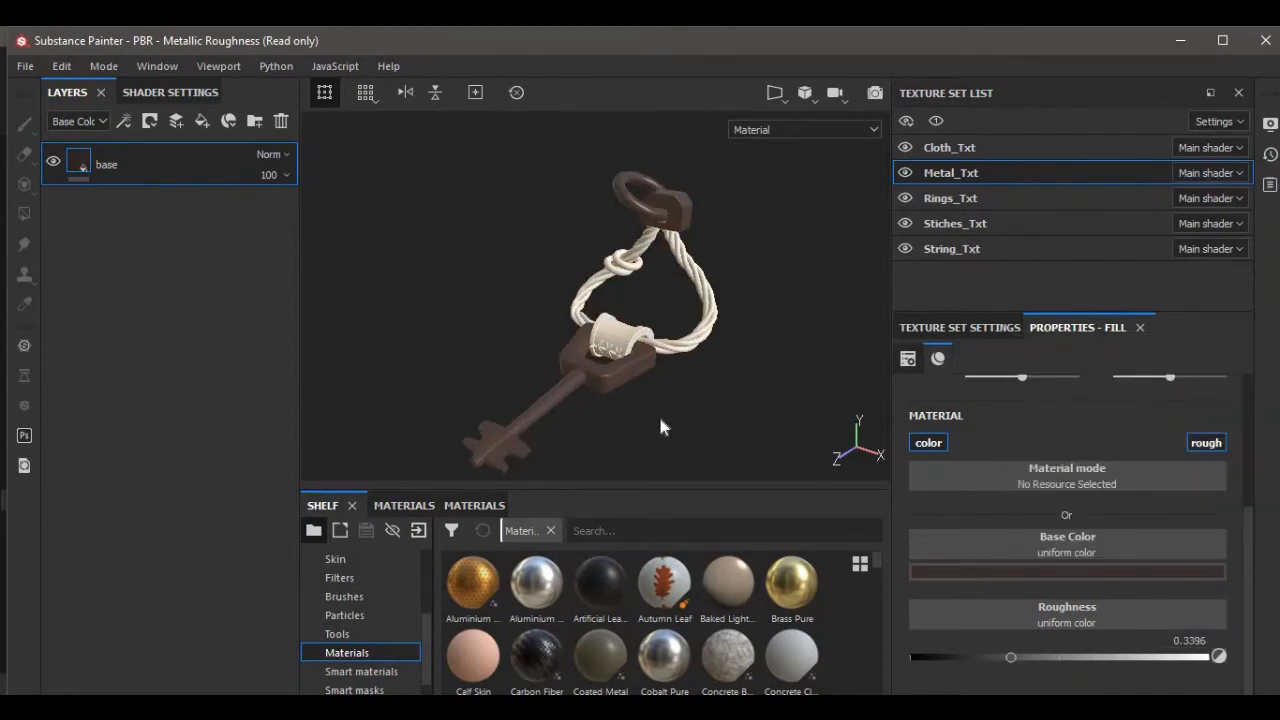
{"action": "left_click_drag", "start_coordinate": [678, 431], "coordinate": [709, 409], "text": "alt"}
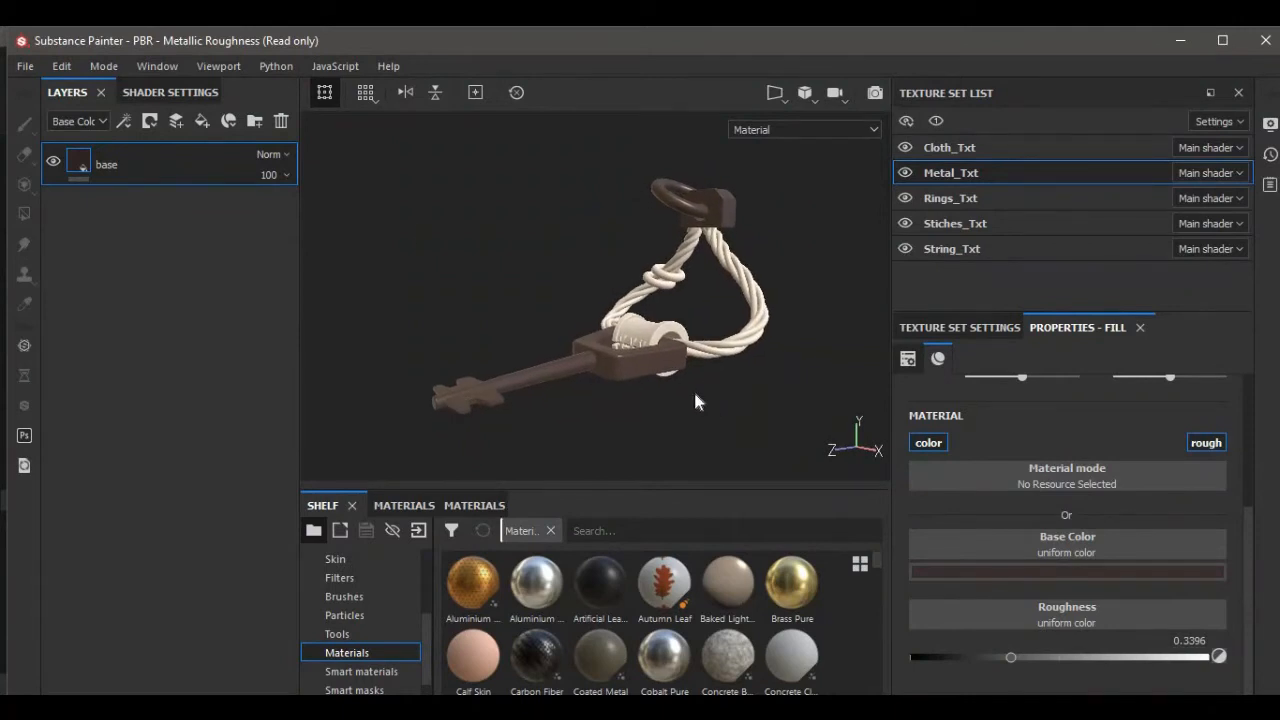
{"action": "right_click", "coordinate": [132, 160]}
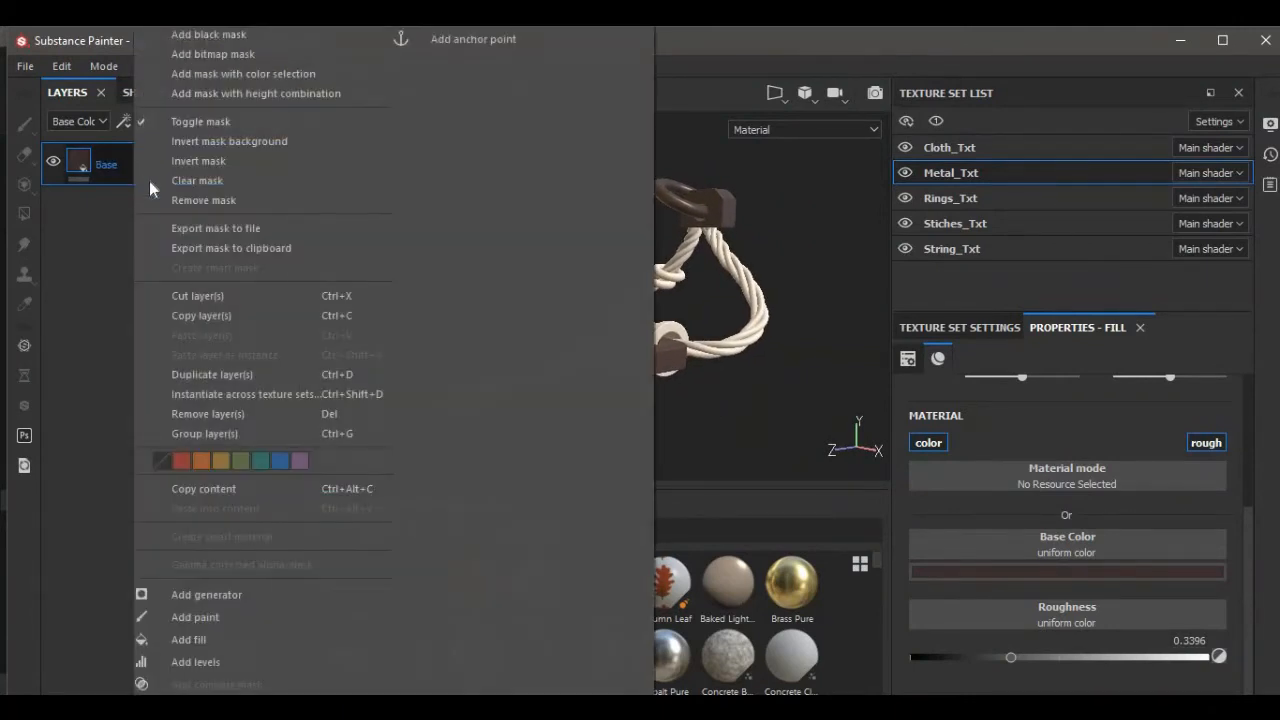
{"action": "left_click", "coordinate": [213, 375]}
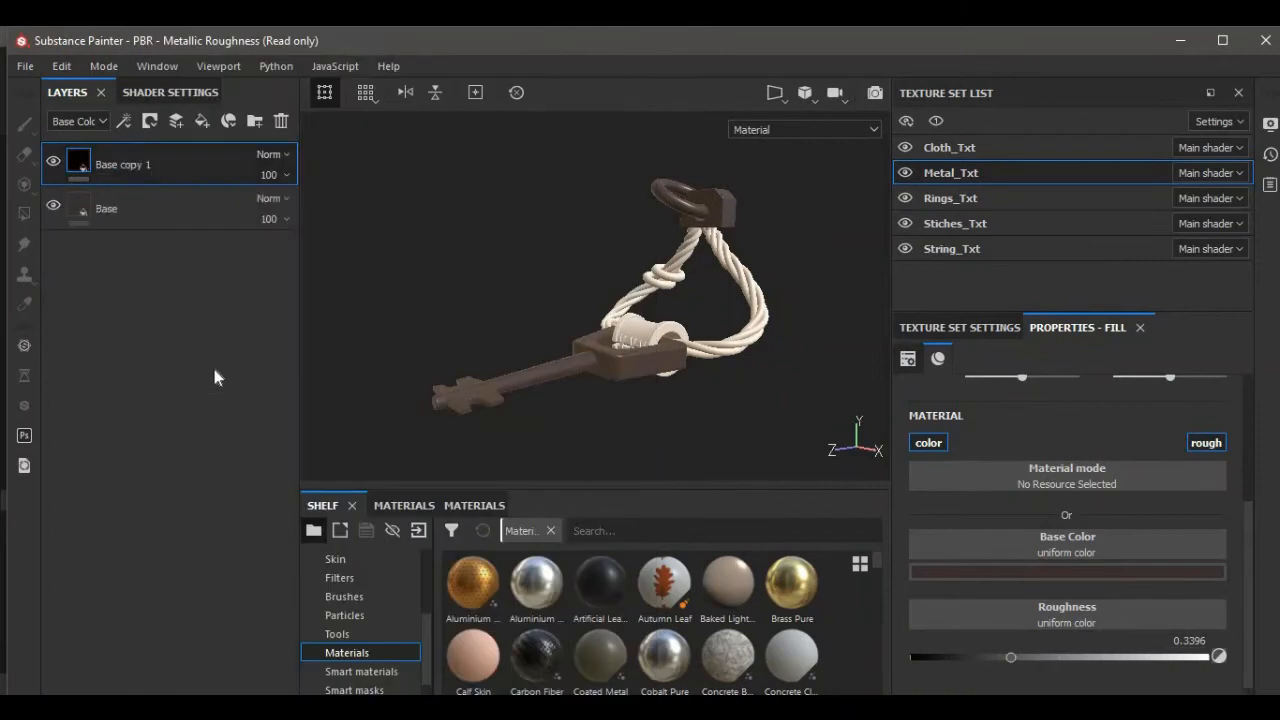
Rename the duplicated layer to Color Var.
{"action": "double_click", "coordinate": [125, 168]}
{"action": "key", "text": "BackSpace"}
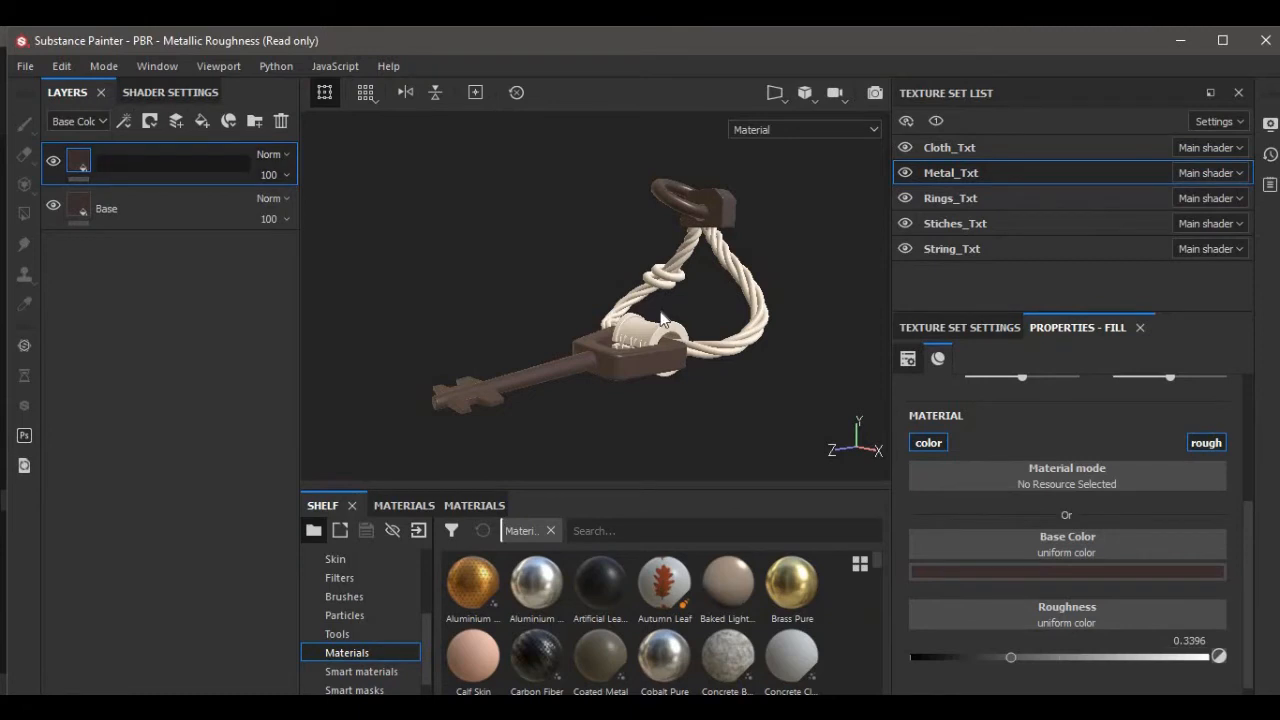
{"action": "type", "text": "Var"}
{"action": "type", "text": "Colo"}
{"action": "type", "text": "r"}
{"action": "key", "text": "Return"}
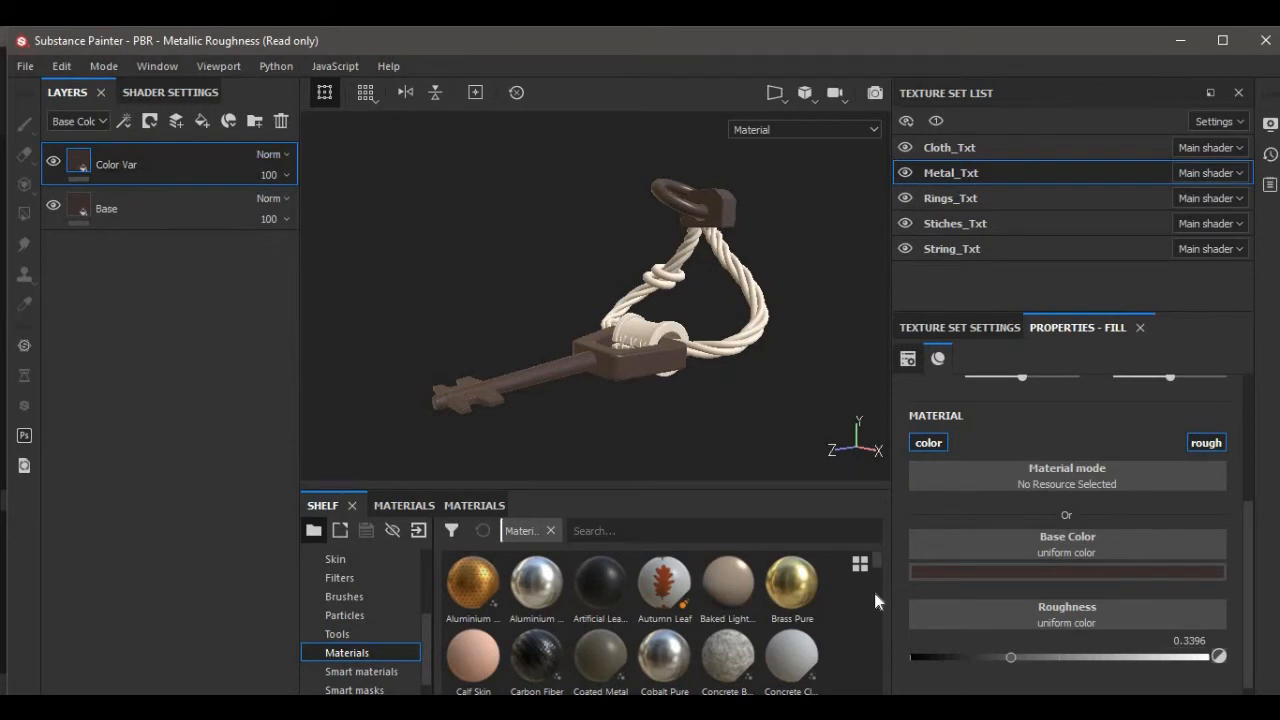
Set the Color Var layer's base color to a near-white light grey.
{"action": "left_click", "coordinate": [993, 569]}
{"action": "left_click_drag", "start_coordinate": [1038, 468], "coordinate": [1006, 380]}
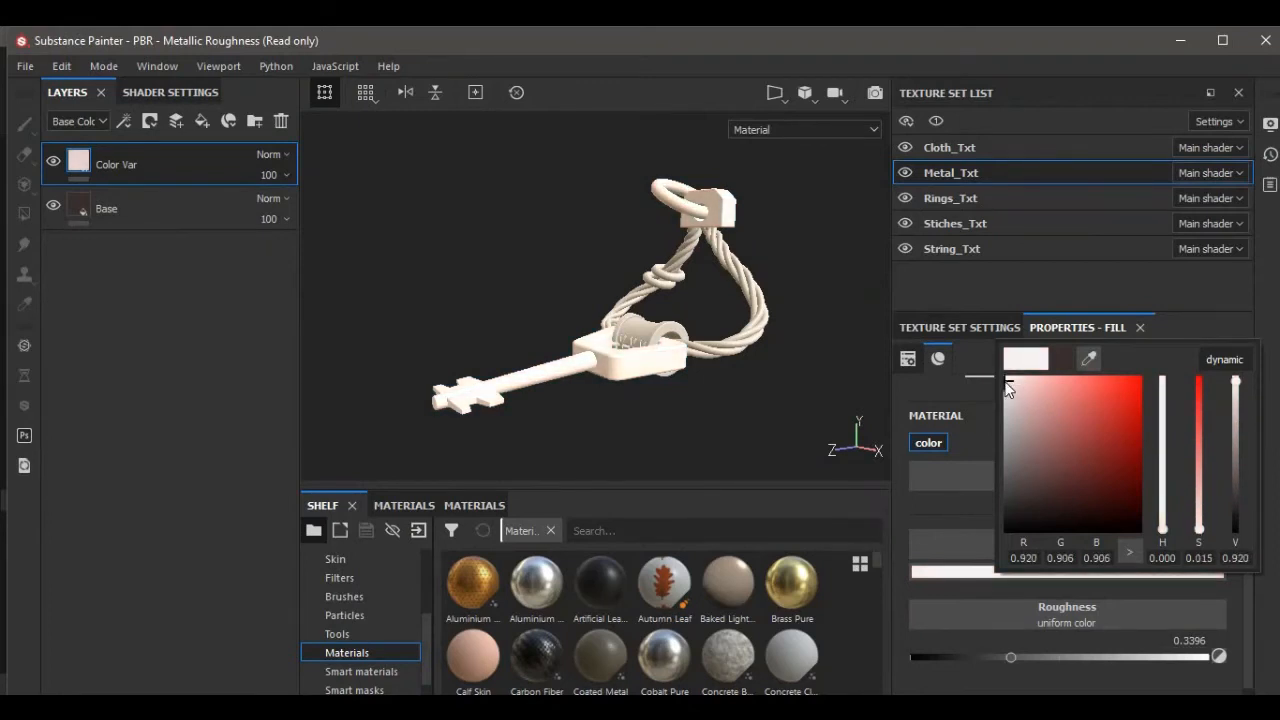
{"action": "left_click", "coordinate": [178, 263]}
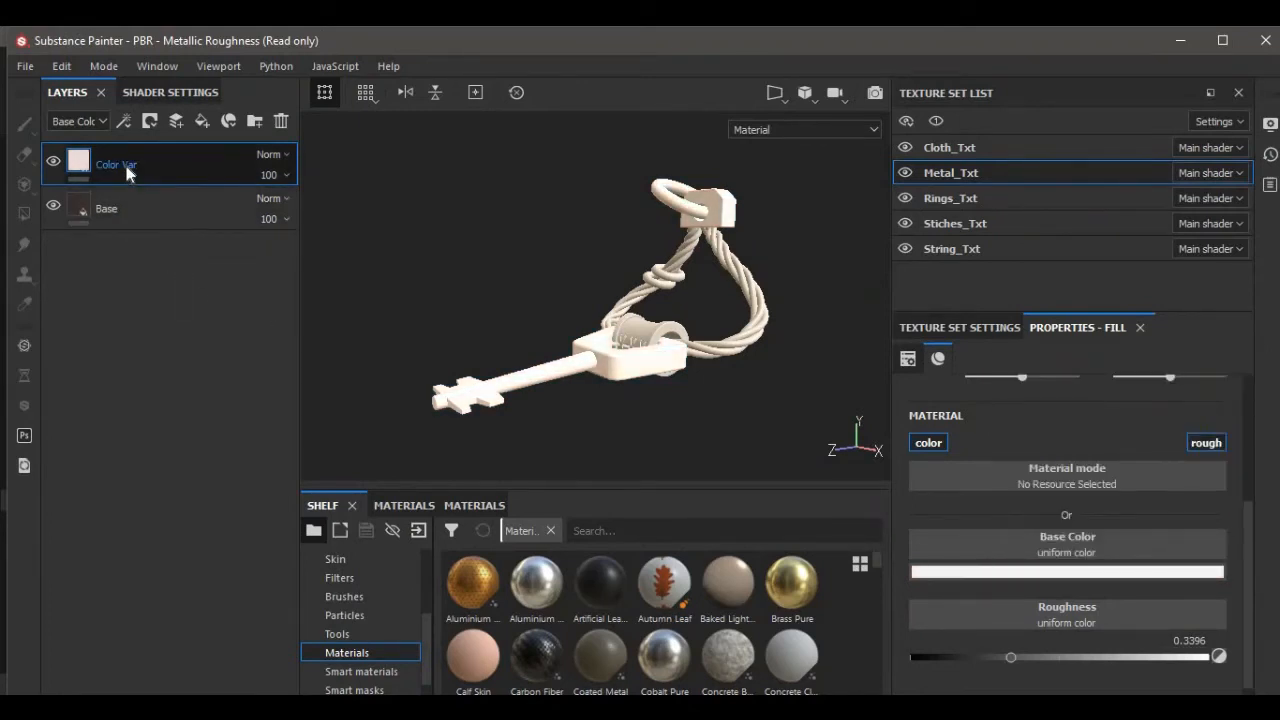
Add a black mask to the Color Var layer and apply the Edges Scratched smart mask onto it.
{"action": "right_click", "coordinate": [126, 168]}
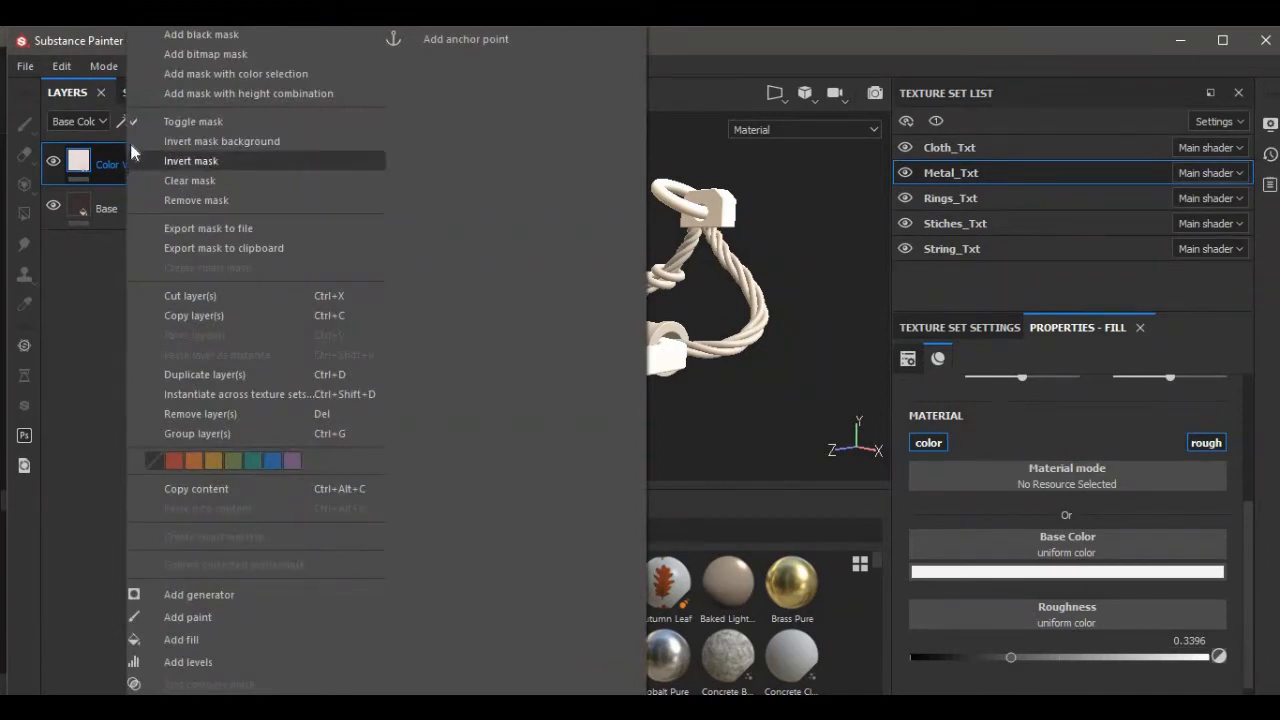
{"action": "left_click", "coordinate": [183, 36]}
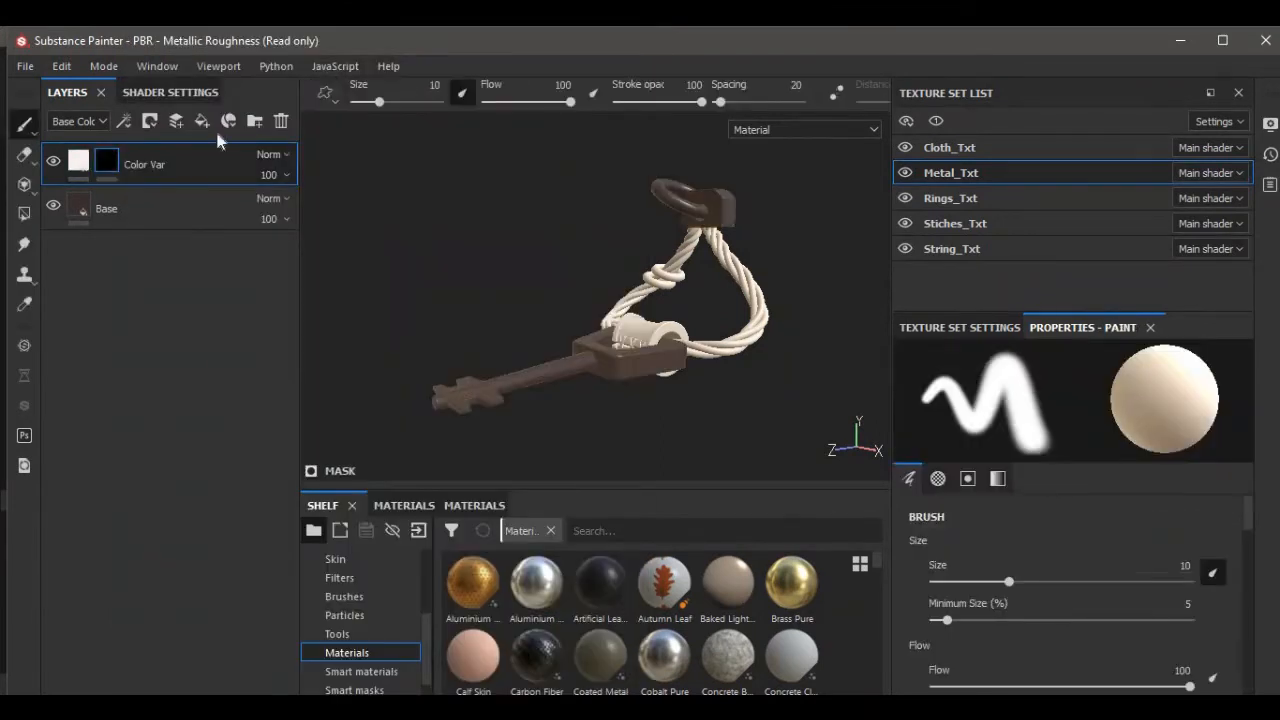
{"action": "left_click", "coordinate": [355, 689]}
{"action": "mouse_move", "coordinate": [570, 654]}
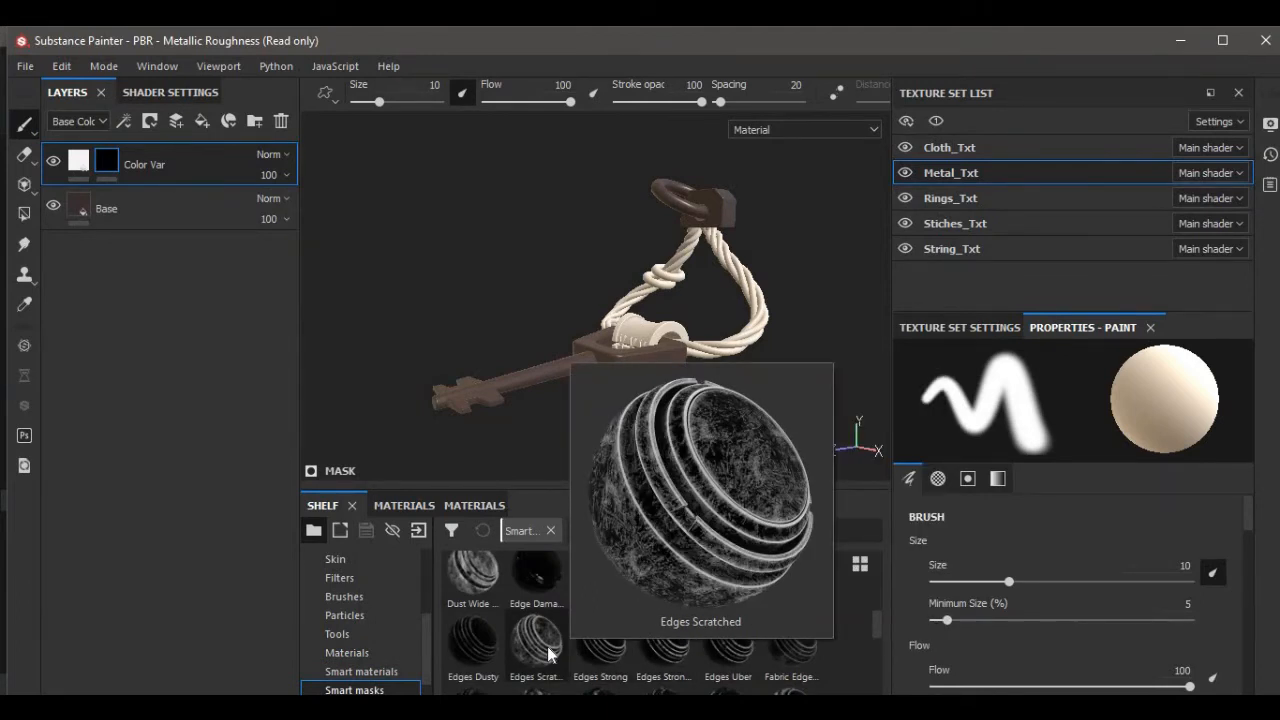
{"action": "left_click_drag", "start_coordinate": [548, 654], "coordinate": [104, 178]}
Lower the mask's Metal Edge Wear generator Wear Level to 0.01.
{"action": "left_click", "coordinate": [139, 196]}
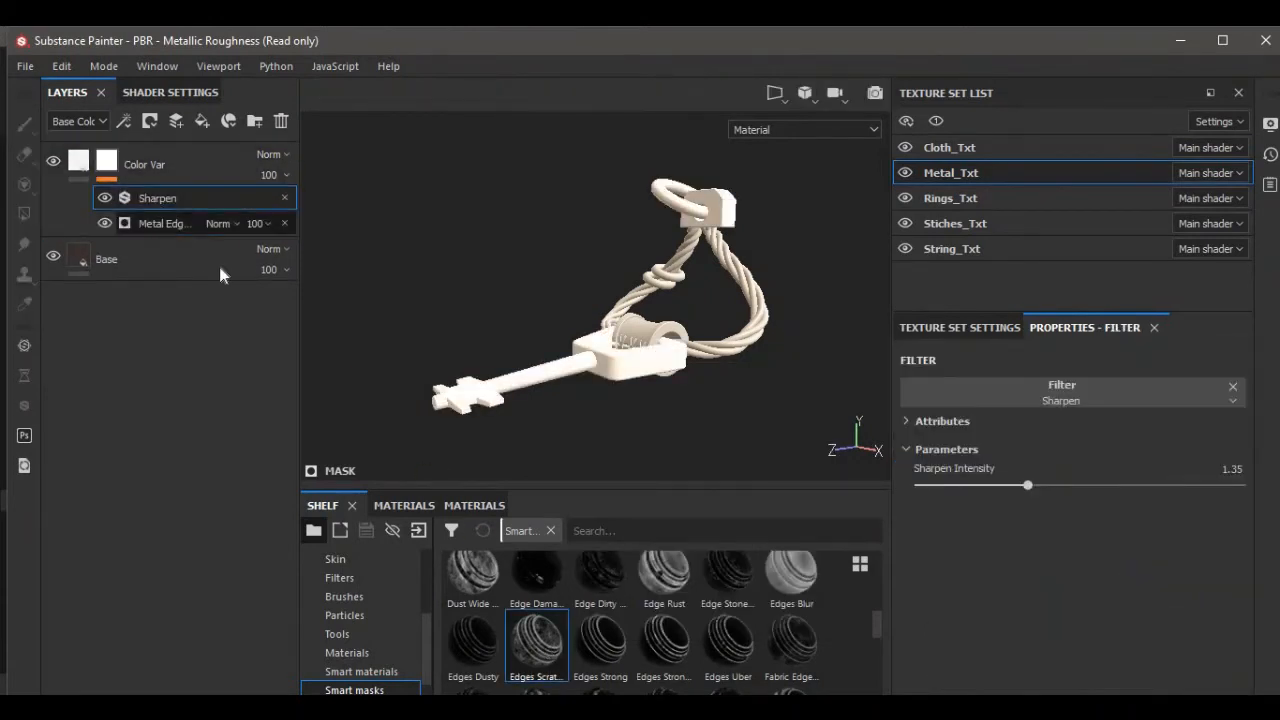
{"action": "left_click", "coordinate": [165, 223]}
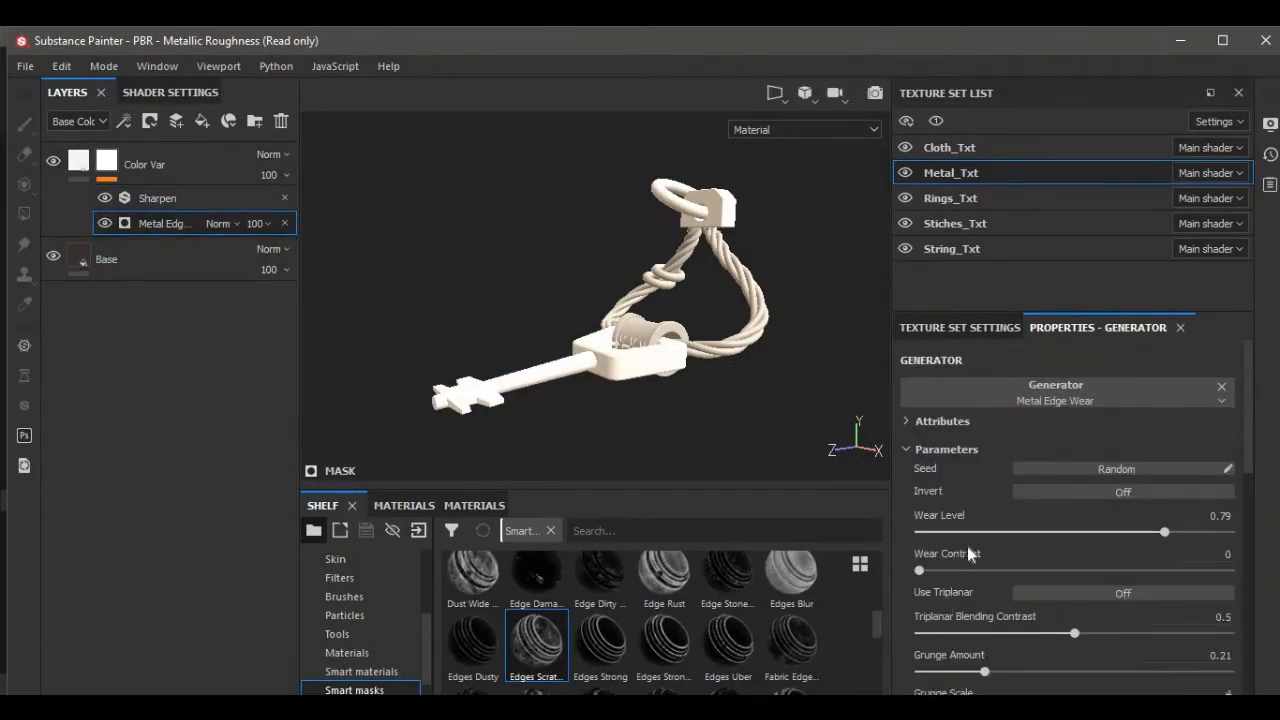
{"action": "scroll", "coordinate": [1008, 530], "scroll_direction": "down", "scroll_amount": 8}
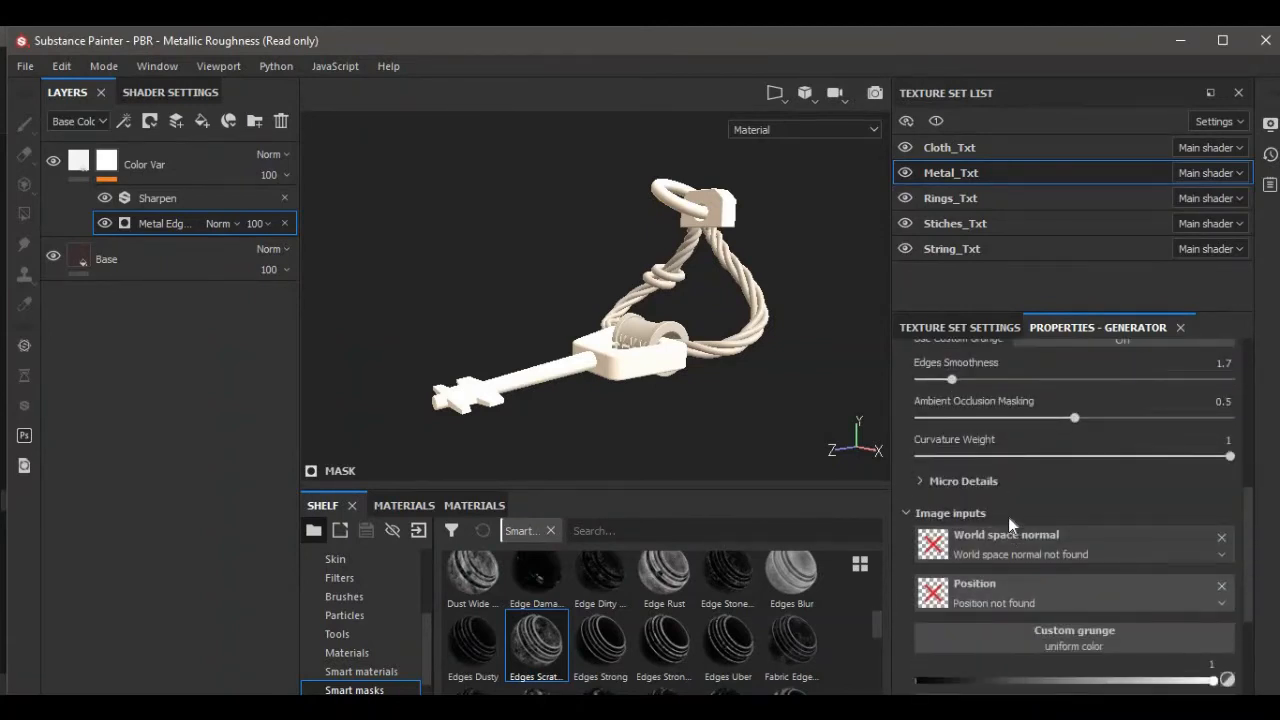
{"action": "scroll", "coordinate": [1008, 517], "scroll_direction": "up", "scroll_amount": 8}
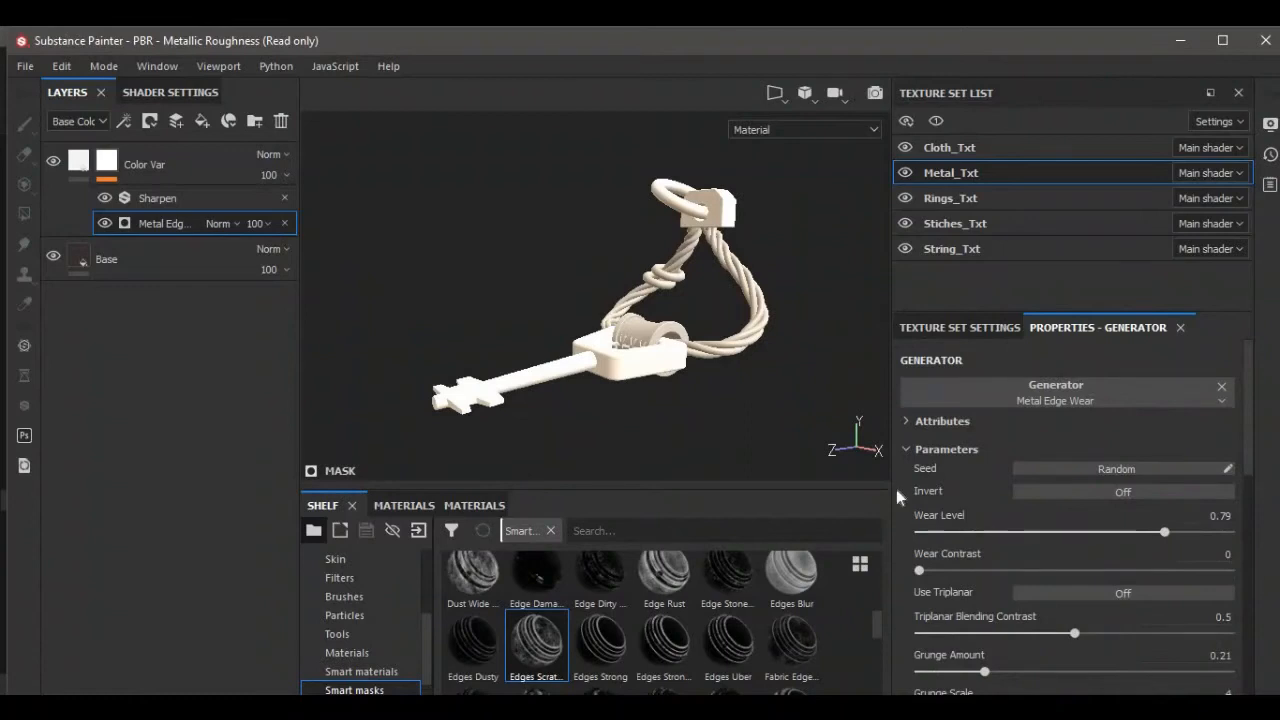
{"action": "left_click_drag", "start_coordinate": [1165, 532], "coordinate": [922, 520]}
{"action": "scroll", "coordinate": [687, 421], "scroll_direction": "up", "scroll_amount": 3}
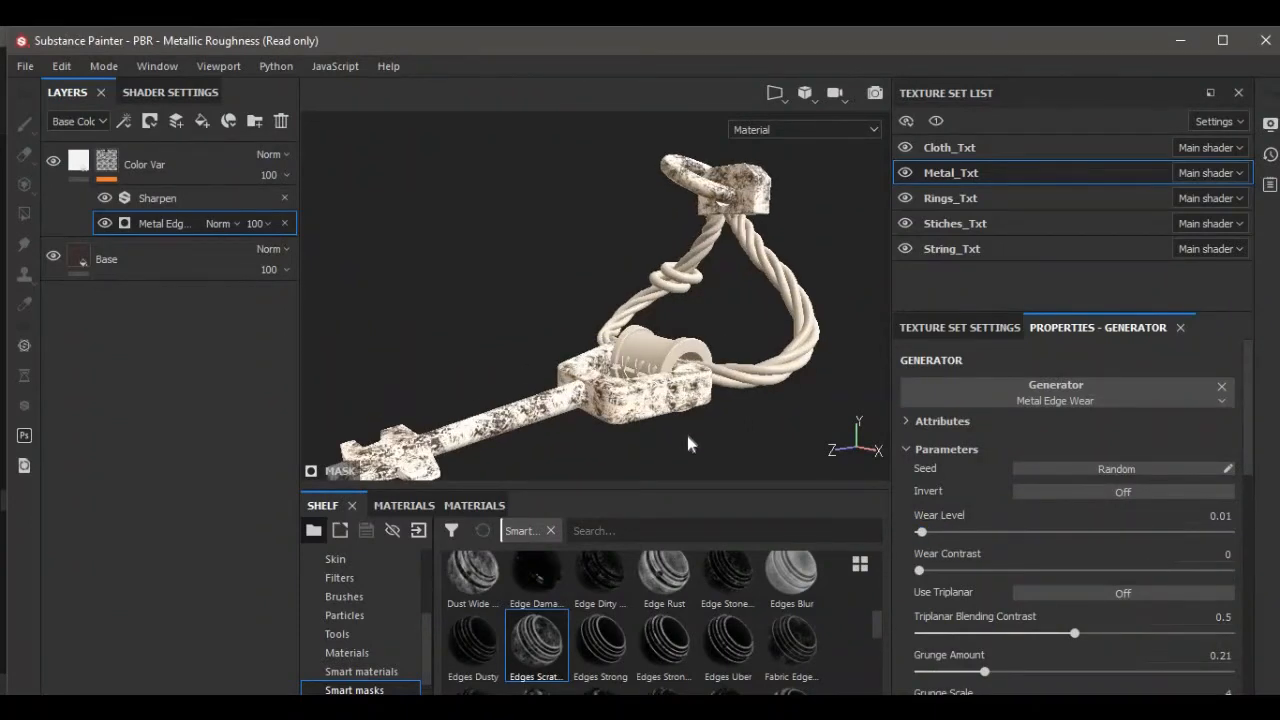
Set the Metal Edge Wear generator's Wear Contrast to 0.11.
{"action": "left_click_drag", "start_coordinate": [688, 434], "coordinate": [697, 410], "text": "alt"}
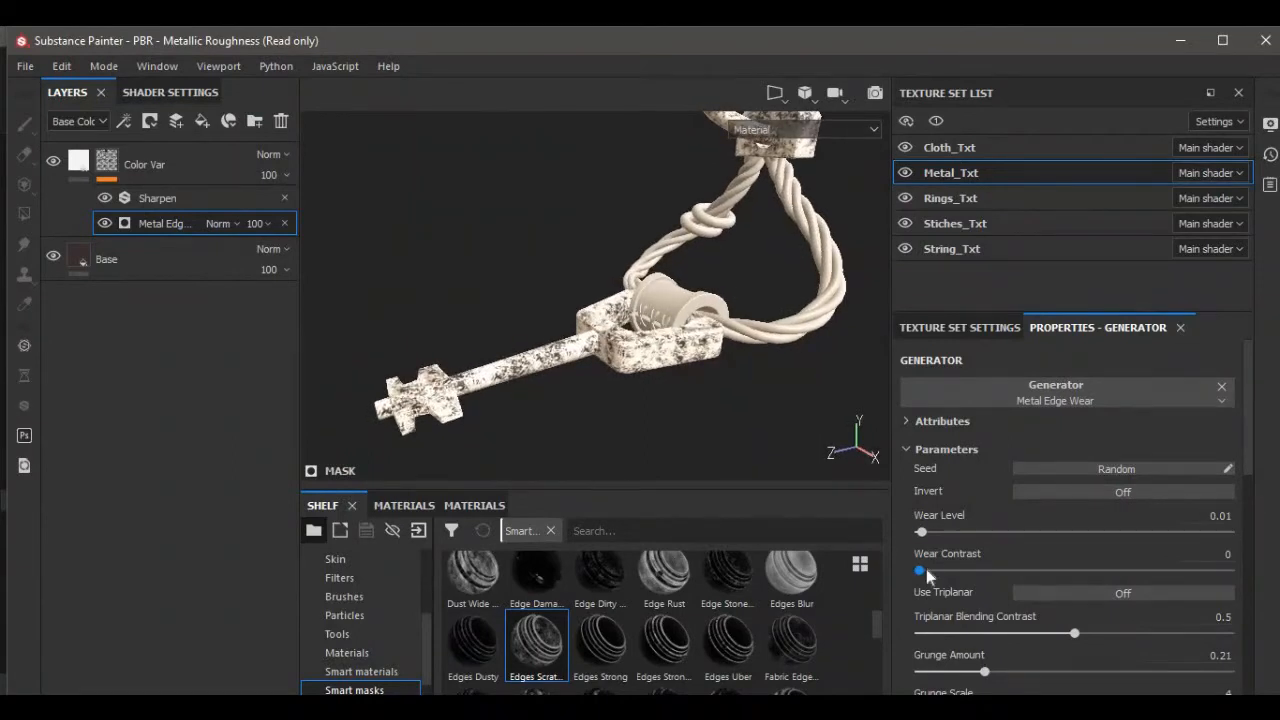
{"action": "left_click_drag", "start_coordinate": [922, 570], "coordinate": [920, 535]}
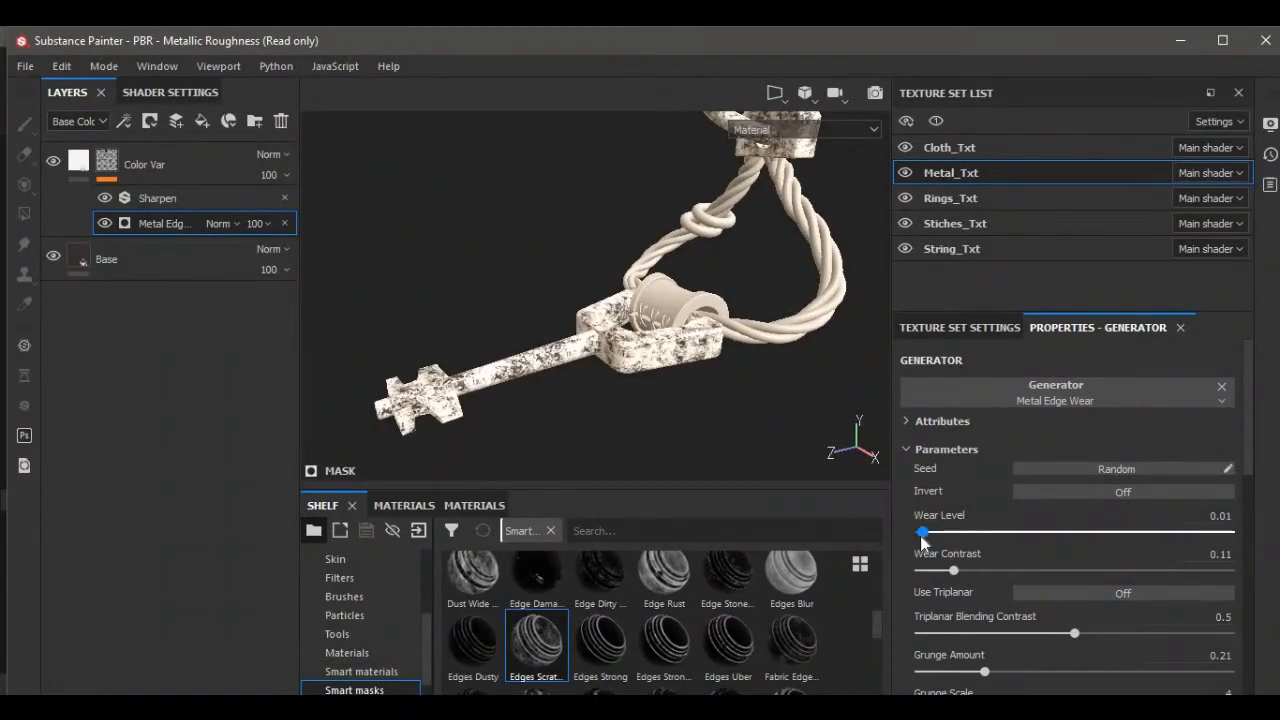
Change the Color Var layer's base color to a very dark red, nearly black.
{"action": "scroll", "coordinate": [698, 390], "scroll_direction": "down", "scroll_amount": 3}
{"action": "mouse_move", "coordinate": [698, 390]}
{"action": "left_mouse_down", "text": "alt"}
{"action": "mouse_move", "coordinate": [740, 378]}
{"action": "mouse_move", "coordinate": [708, 385]}
{"action": "left_mouse_up", "text": "alt"}
{"action": "scroll", "coordinate": [708, 385], "scroll_direction": "up", "scroll_amount": 2}
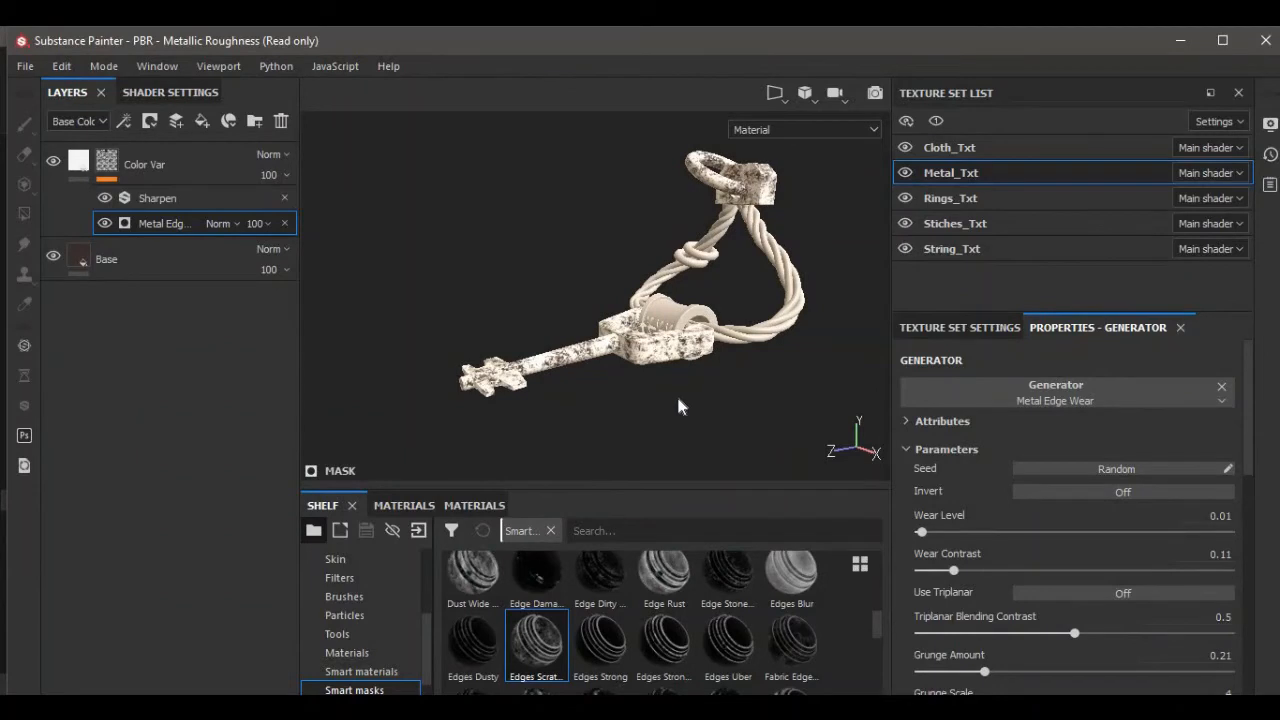
{"action": "left_click", "coordinate": [77, 165]}
{"action": "left_click", "coordinate": [963, 572]}
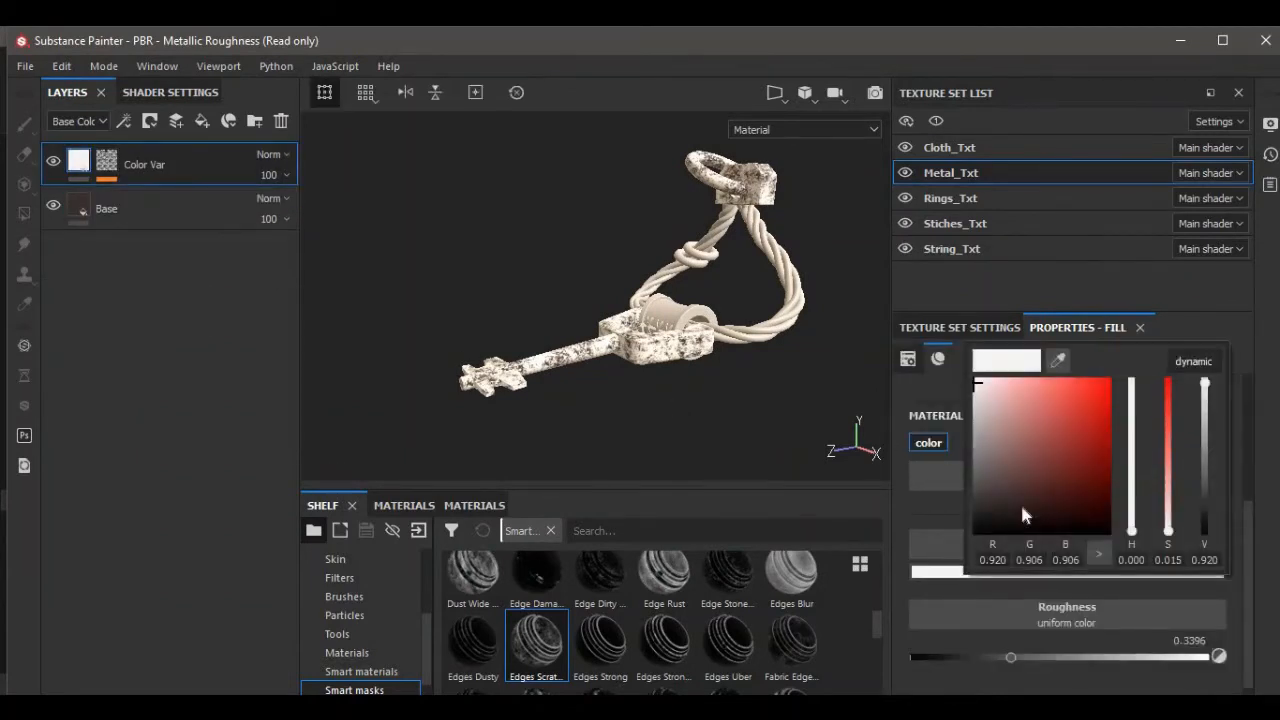
{"action": "left_click_drag", "start_coordinate": [1010, 470], "coordinate": [1022, 516]}
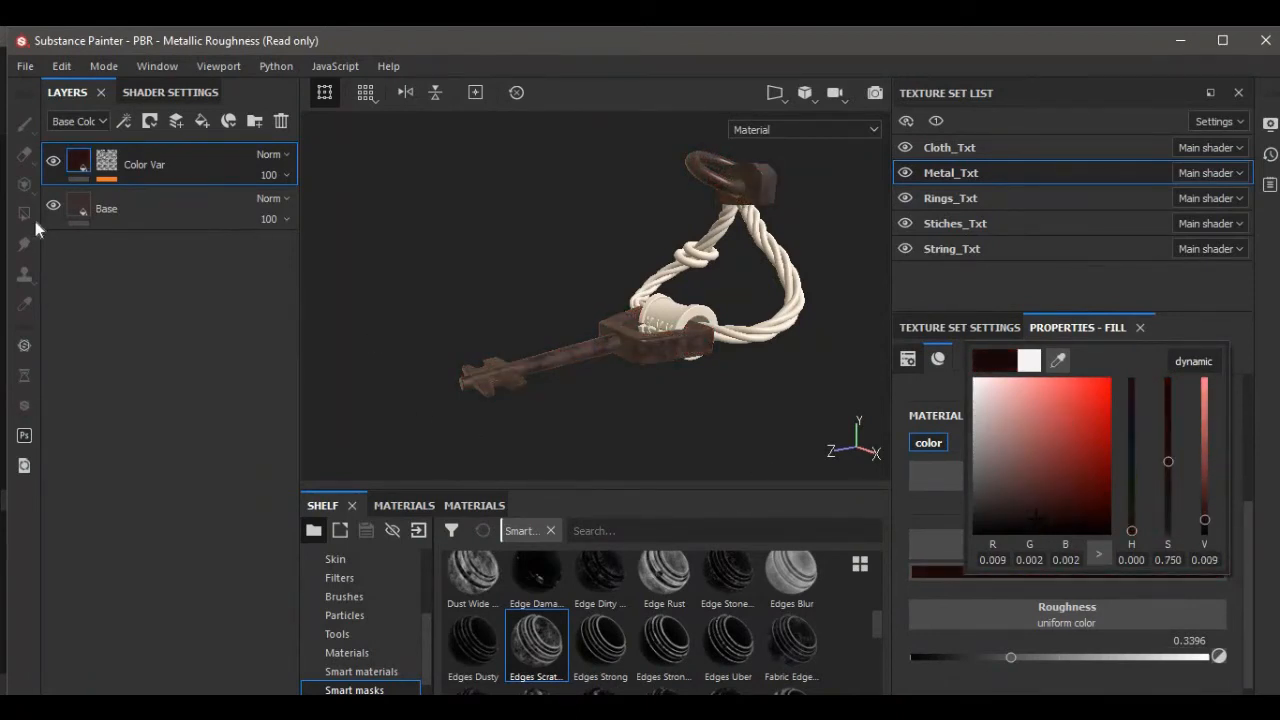
Set the Base layer's base color to a rusty reddish brown.
{"action": "left_click", "coordinate": [78, 213]}
{"action": "left_click", "coordinate": [78, 213]}
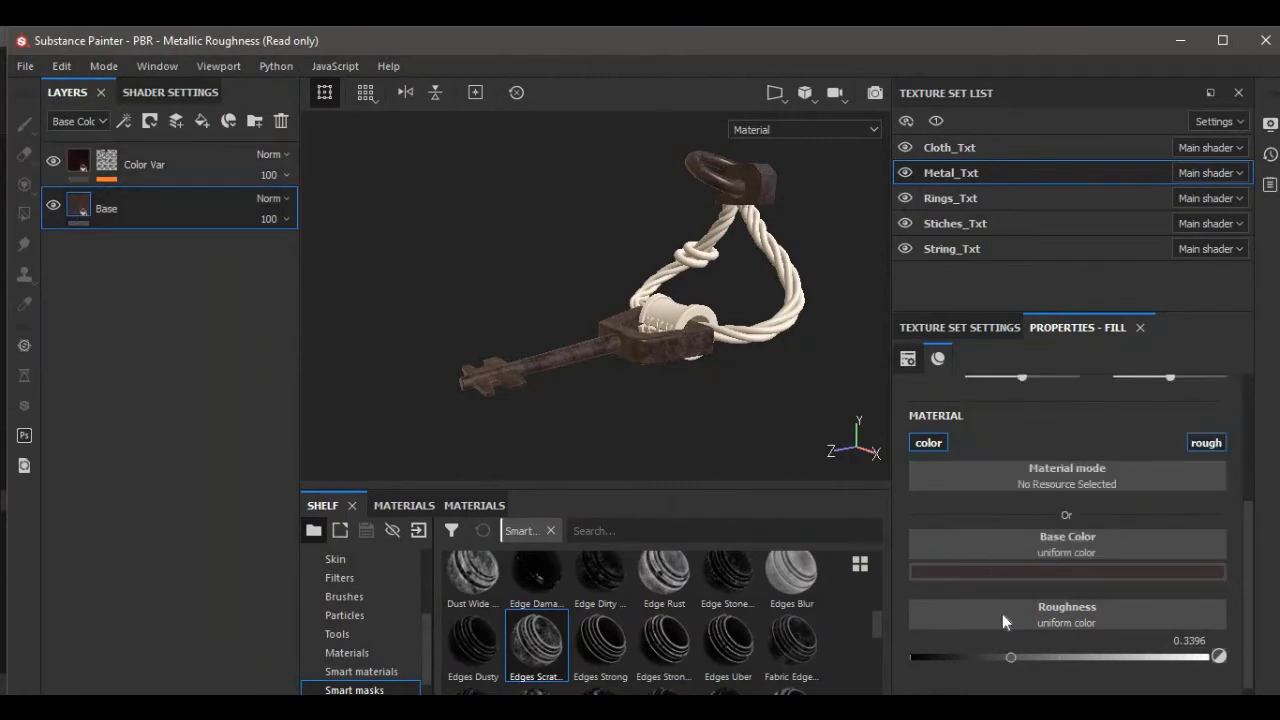
{"action": "left_click", "coordinate": [988, 576]}
{"action": "left_click_drag", "start_coordinate": [1016, 520], "coordinate": [1055, 472]}
{"action": "scroll", "coordinate": [615, 400], "scroll_direction": "up", "scroll_amount": 5}
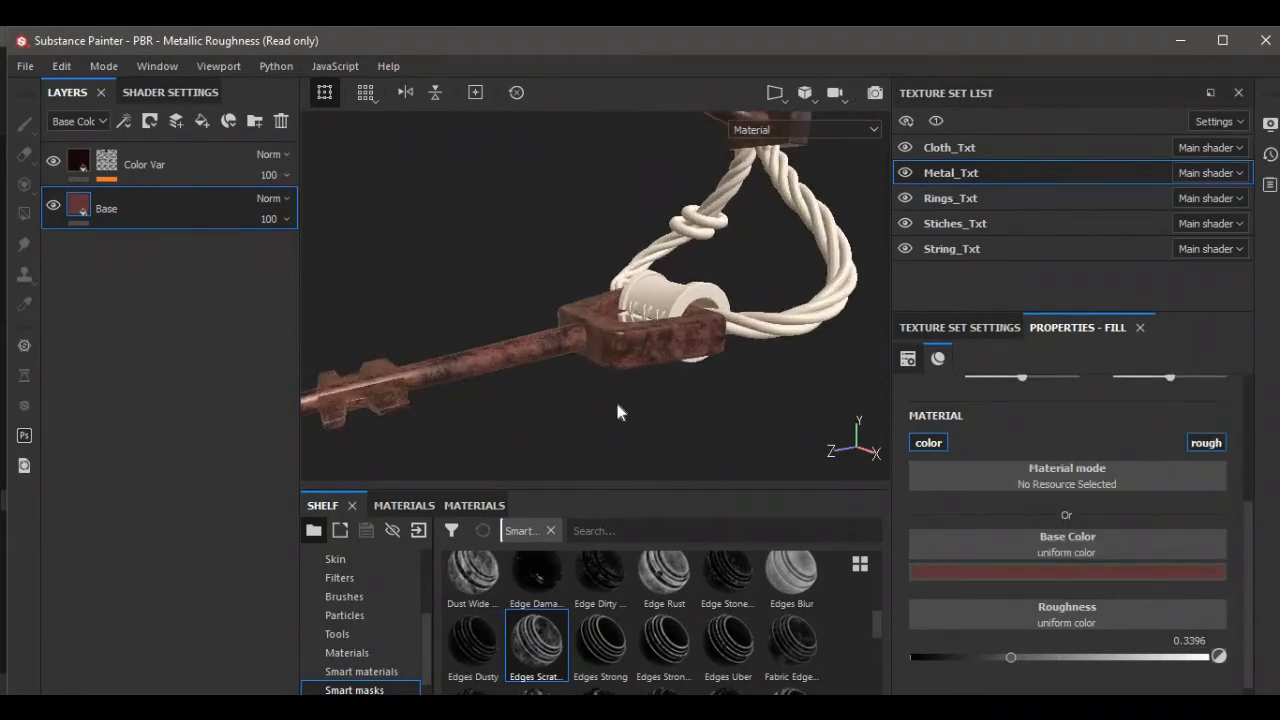
{"action": "left_click_drag", "start_coordinate": [620, 417], "coordinate": [677, 370], "text": "alt"}
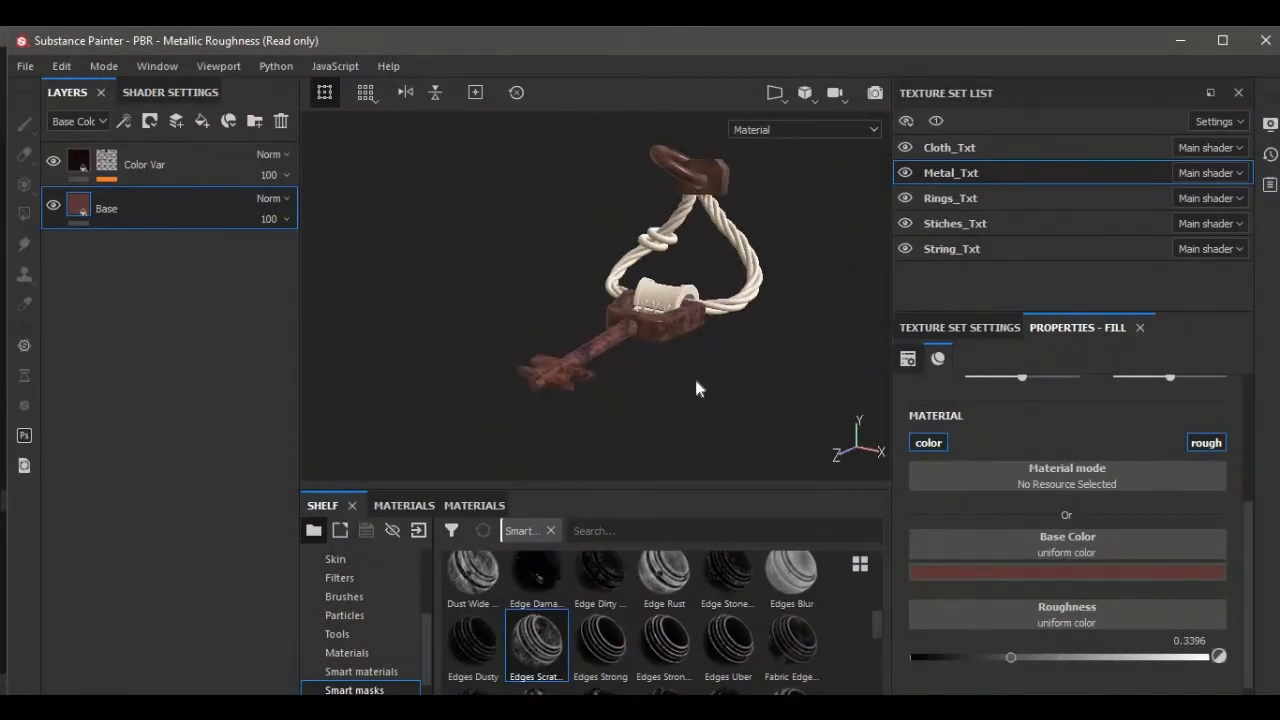
Switch to the String_Txt texture set and delete its default paint layer.
{"action": "left_click", "coordinate": [946, 249]}
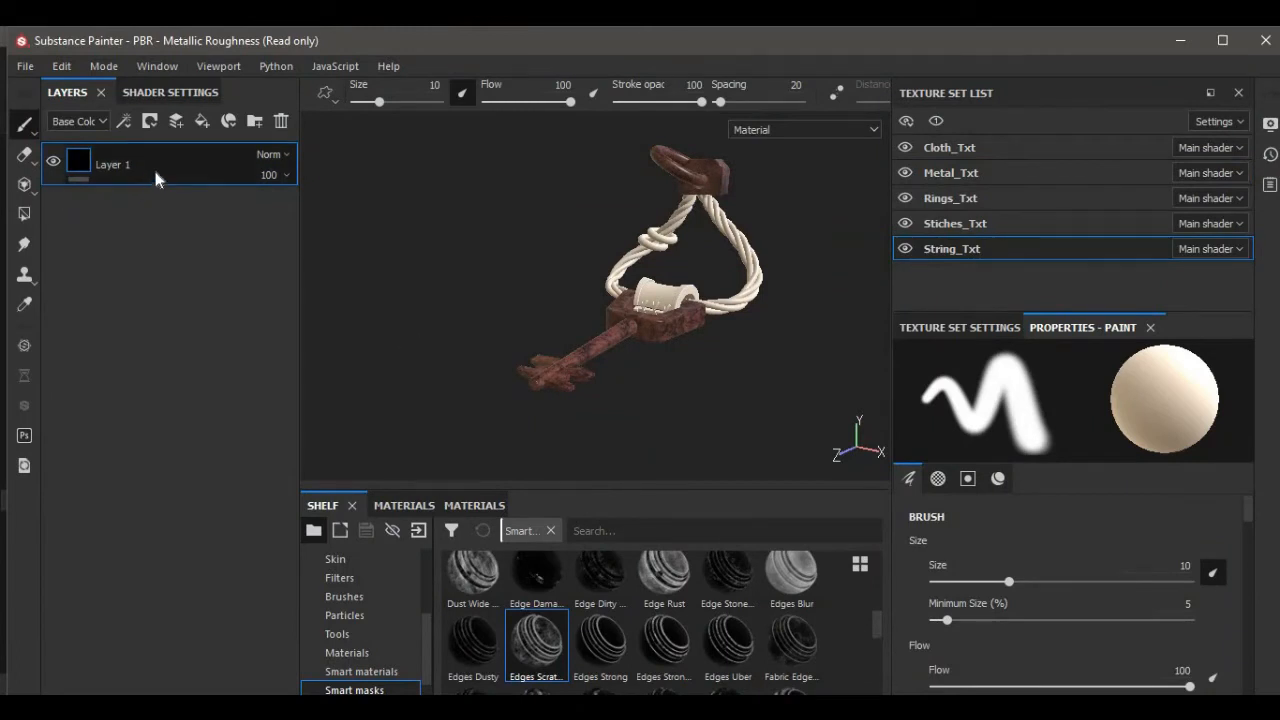
{"action": "left_click", "coordinate": [282, 121]}
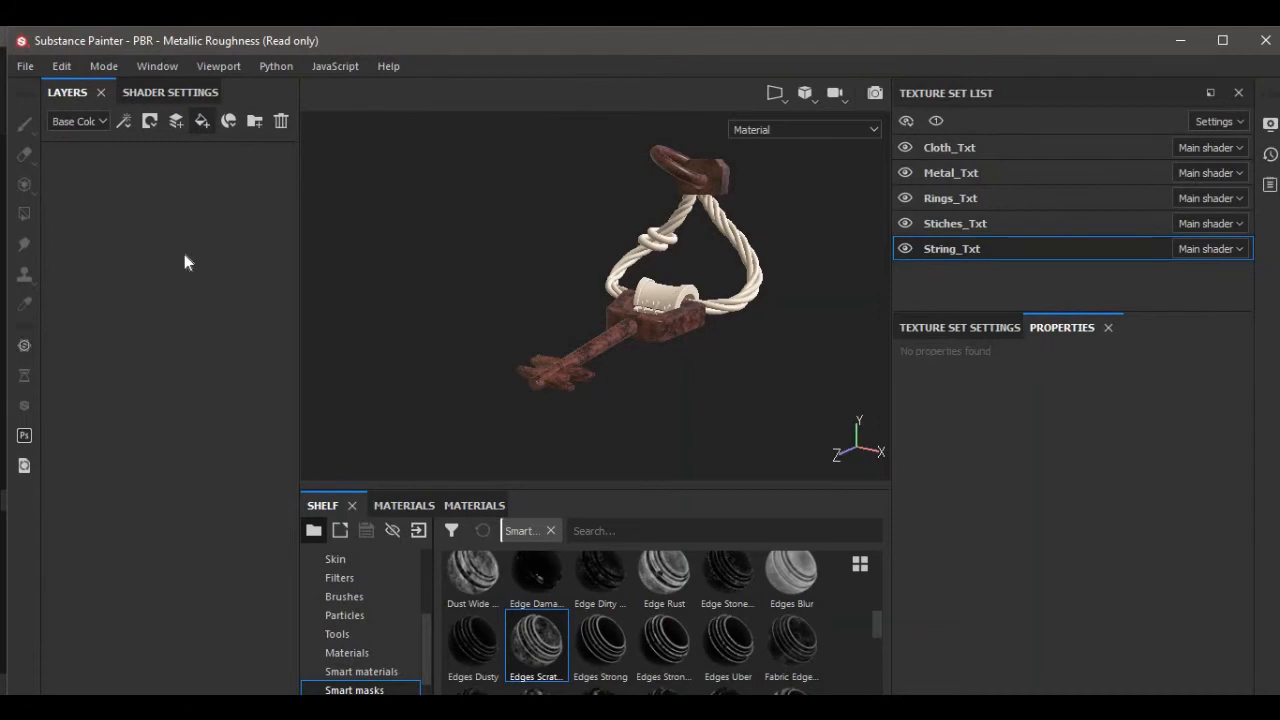
Rename the new fill layer in the String_Txt set to Base.
{"action": "double_click", "coordinate": [128, 168]}
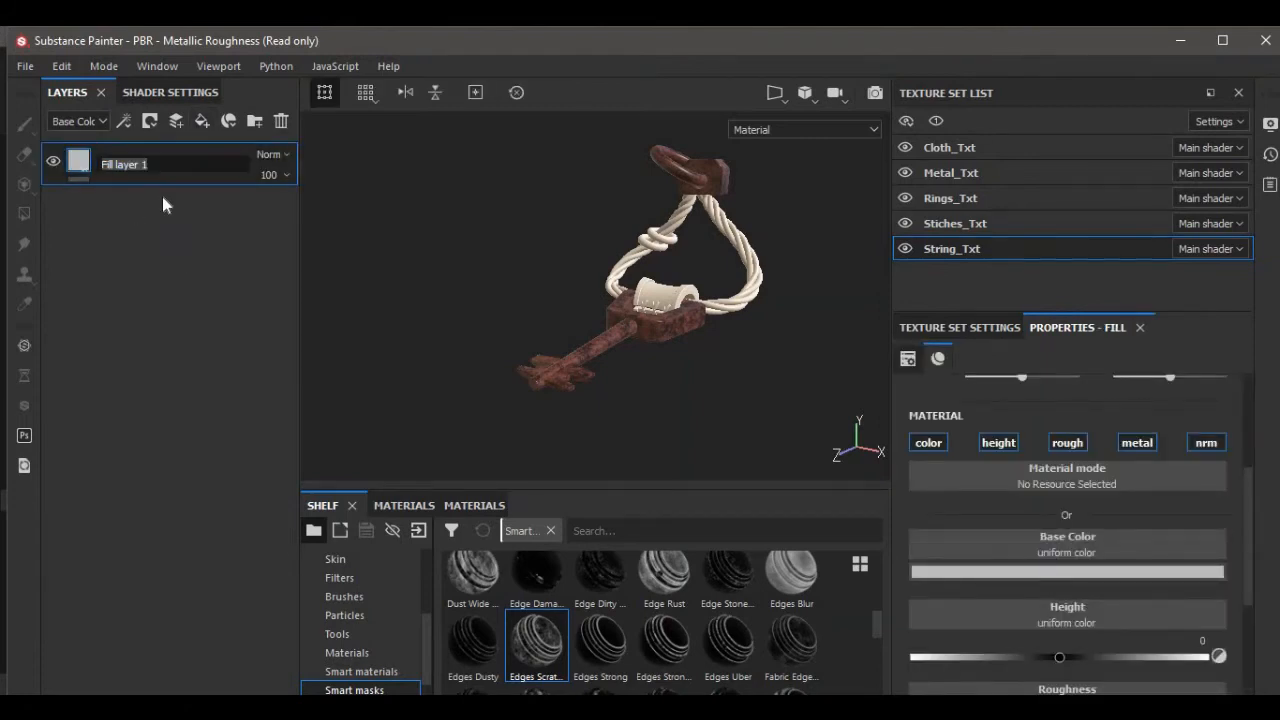
{"action": "key", "text": "BackSpace"}
{"action": "type", "text": "Baas"}
{"action": "key", "text": "BackSpace"}
{"action": "key", "text": "BackSpace"}
{"action": "type", "text": "se"}
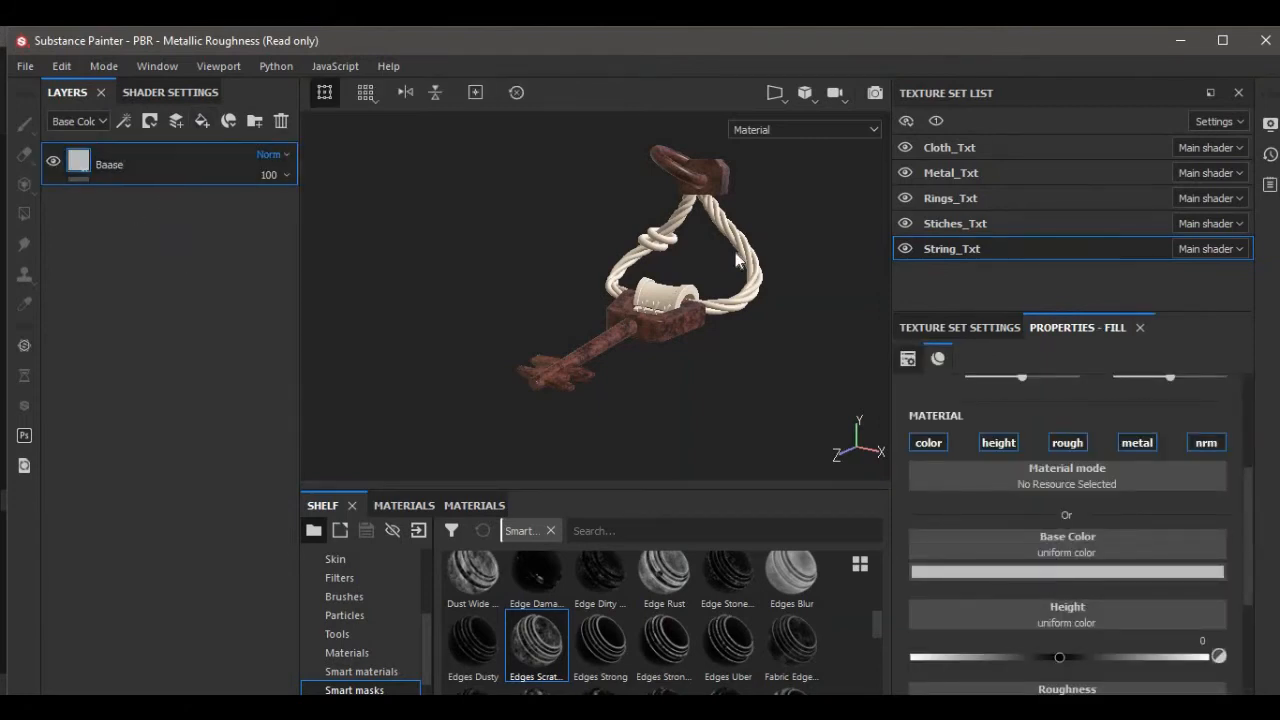
{"action": "key", "text": "Return"}
Set the Base layer's base color to a muted reddish pink.
{"action": "left_click", "coordinate": [963, 572]}
{"action": "left_click_drag", "start_coordinate": [999, 461], "coordinate": [1007, 490]}
{"action": "left_click_drag", "start_coordinate": [1208, 497], "coordinate": [1208, 460]}
{"action": "left_click", "coordinate": [763, 383]}
{"action": "scroll", "coordinate": [763, 385], "scroll_direction": "up", "scroll_amount": 3}
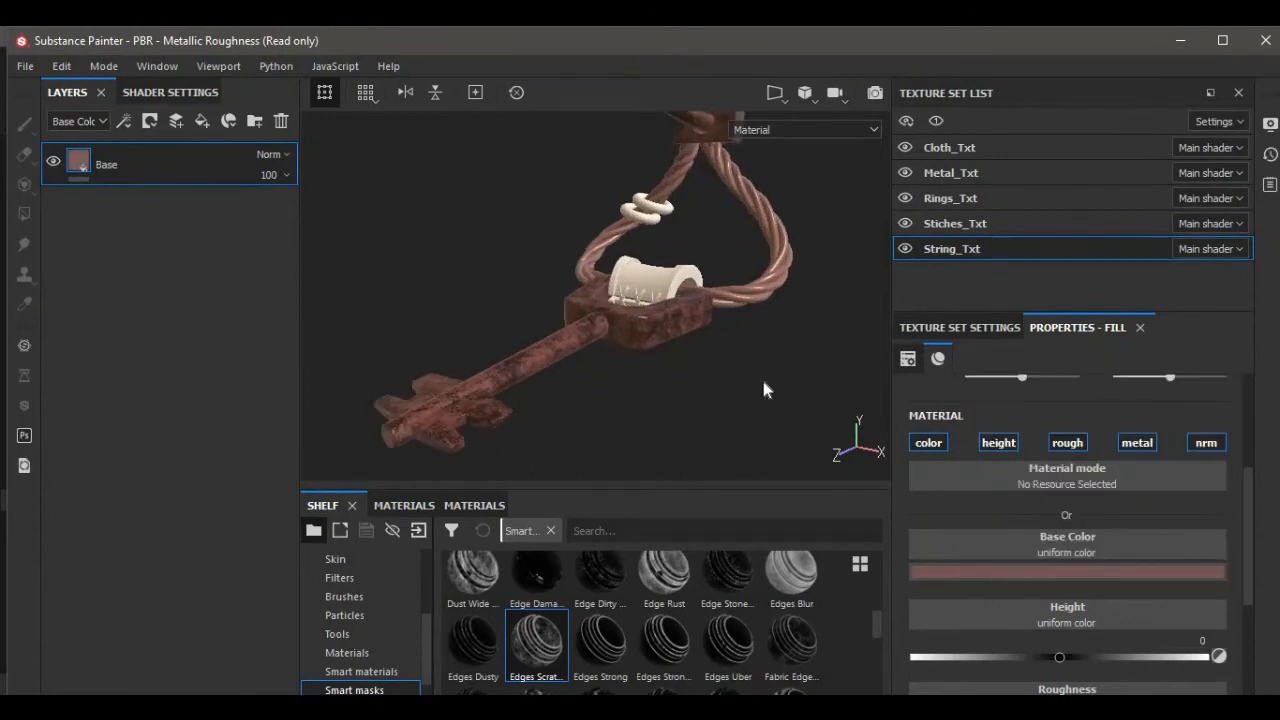
{"action": "left_click_drag", "start_coordinate": [761, 375], "coordinate": [680, 385], "text": "alt"}
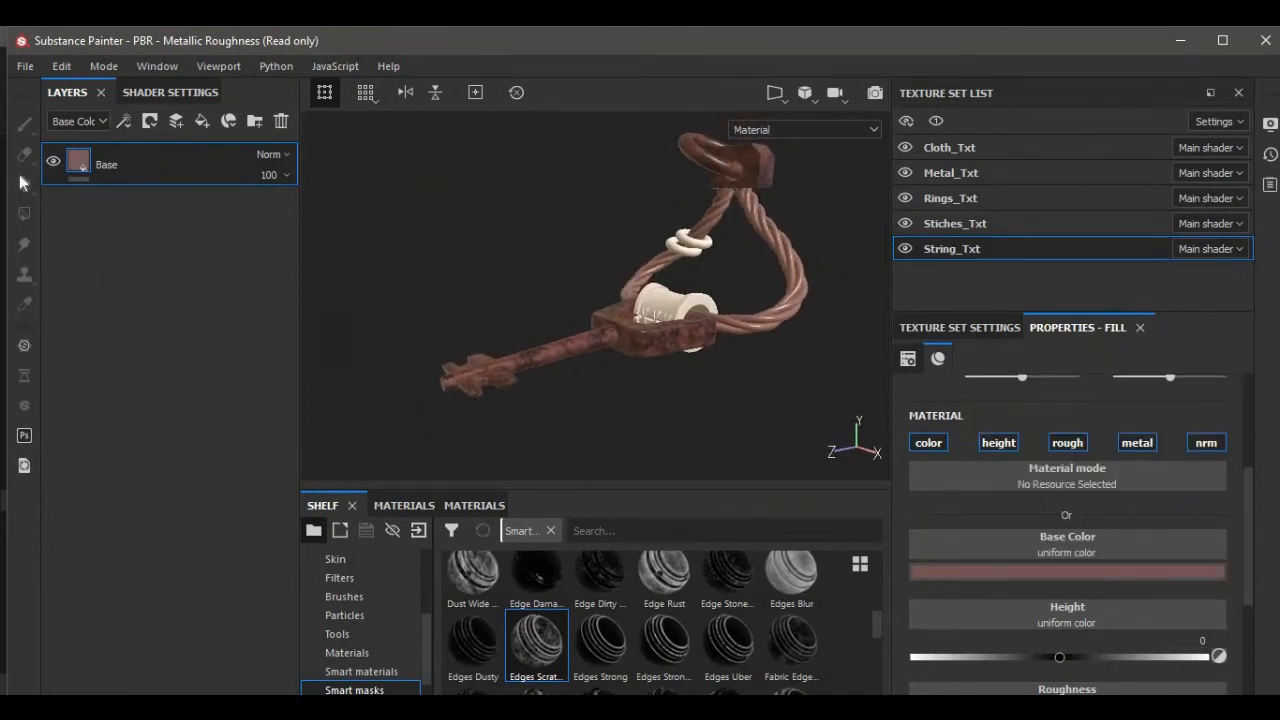
Duplicate the Base layer and rename the copy Color Var.
{"action": "right_click", "coordinate": [120, 163]}
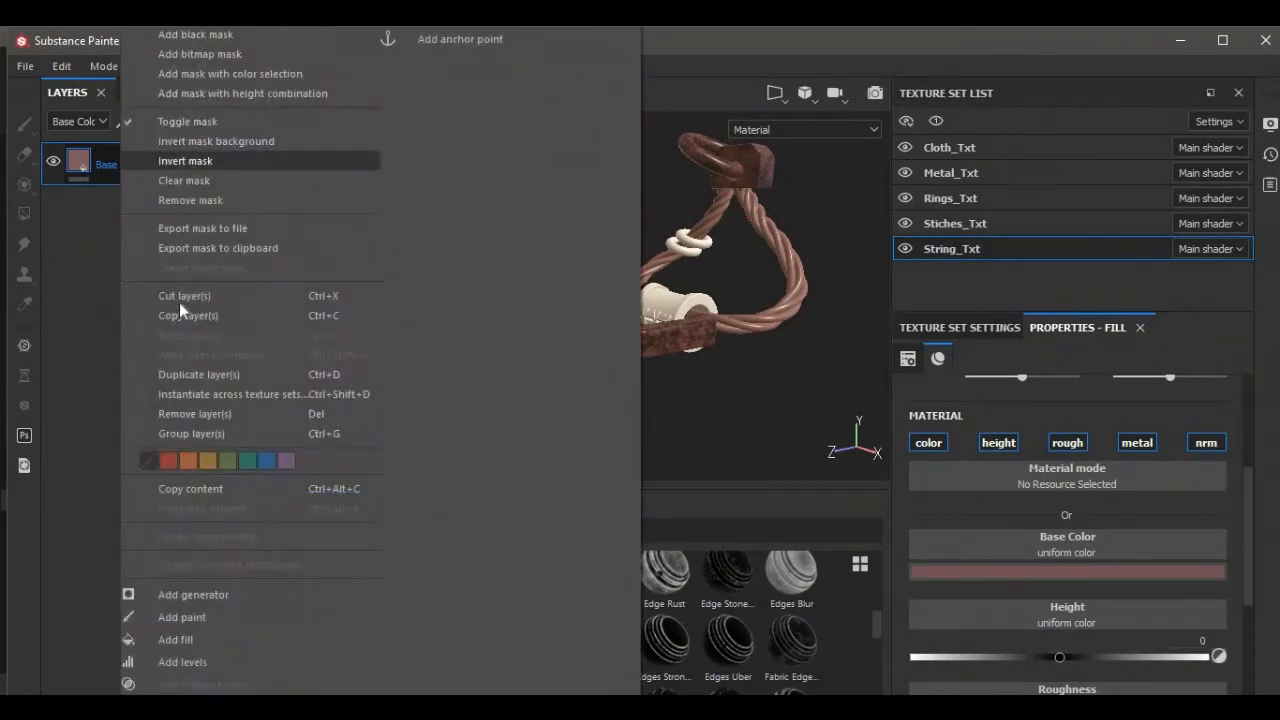
{"action": "left_click", "coordinate": [166, 374]}
{"action": "double_click", "coordinate": [108, 165]}
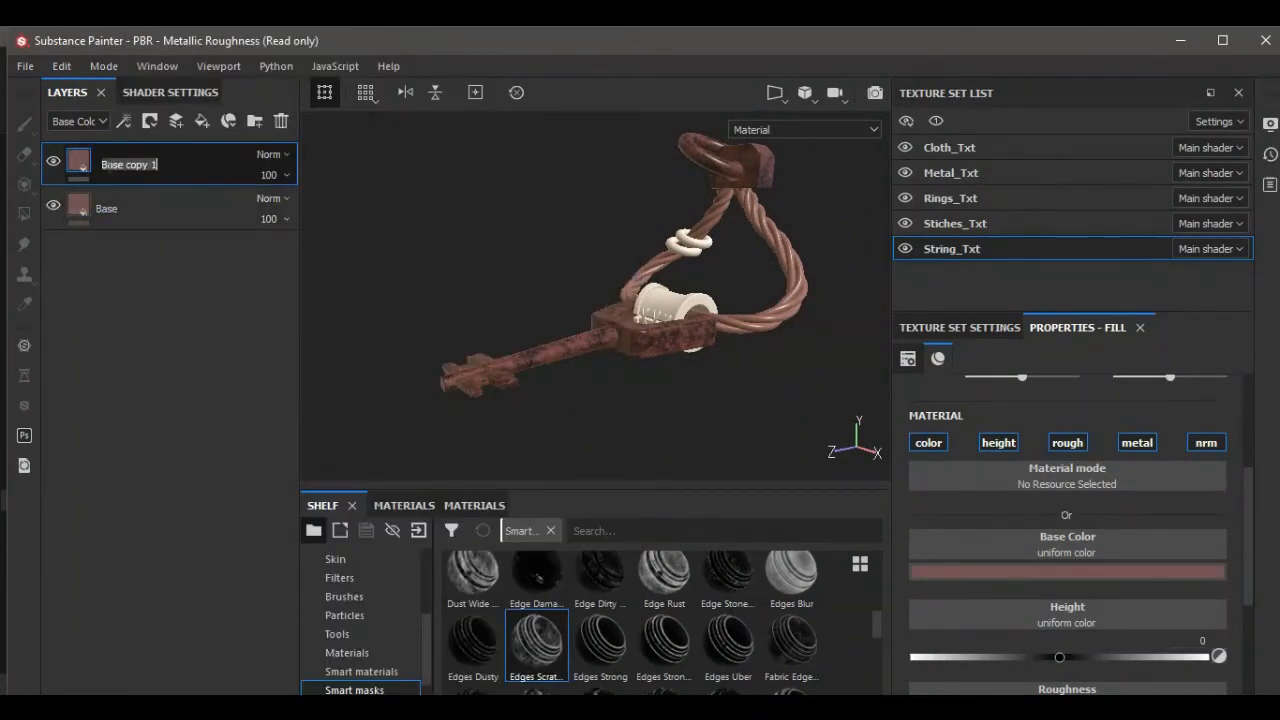
{"action": "key", "text": "BackSpace"}
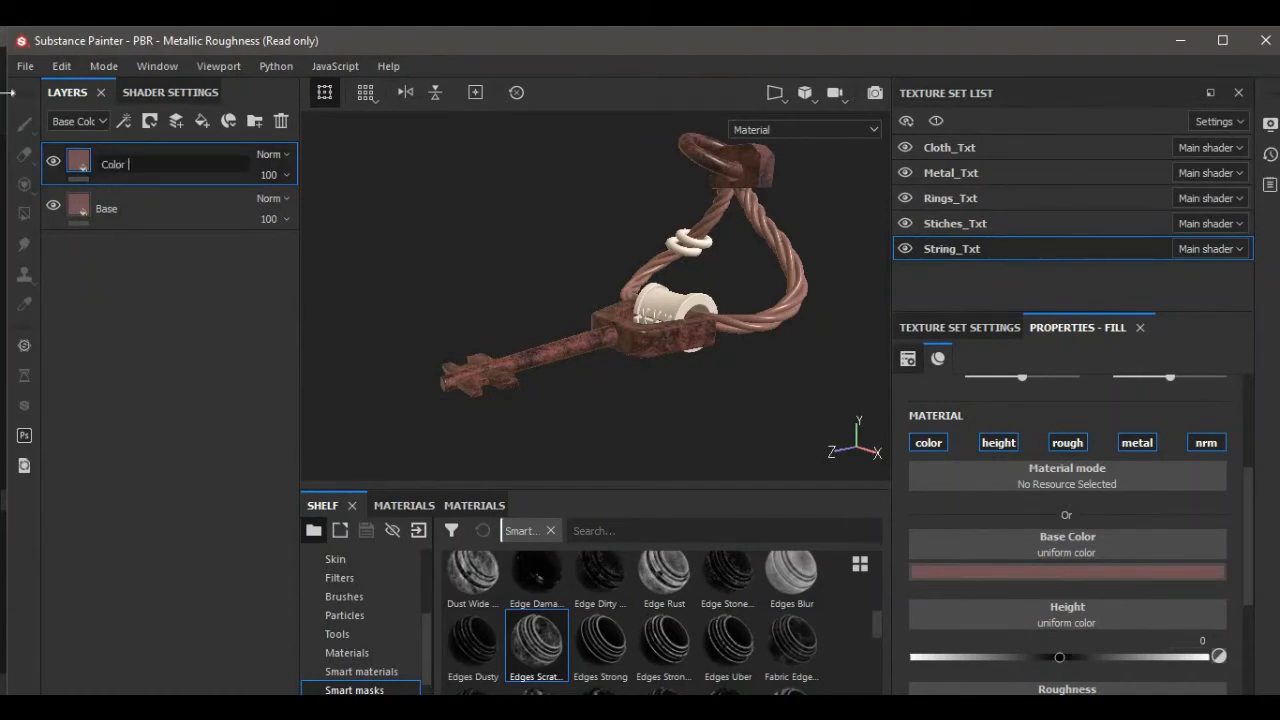
{"action": "key", "text": "Return"}
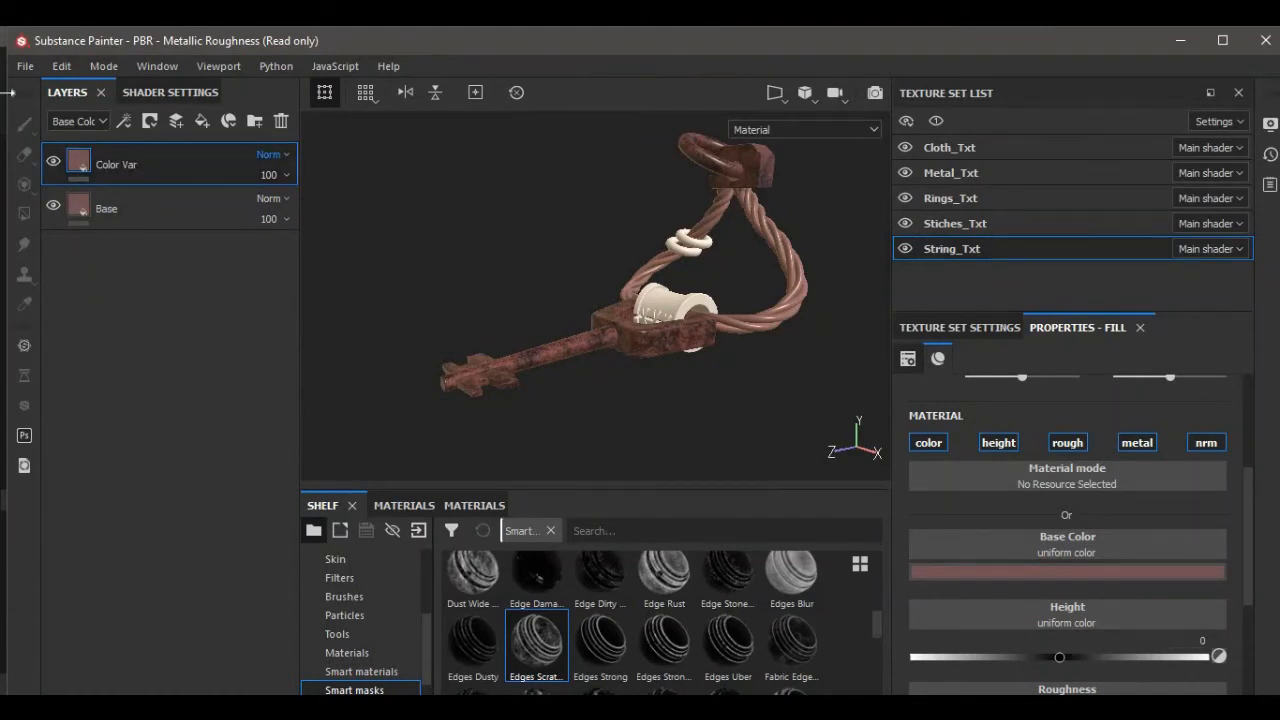
Set the Color Var layer's base color to a saturated orange.
{"action": "left_click", "coordinate": [960, 572]}
{"action": "left_click_drag", "start_coordinate": [1025, 468], "coordinate": [1066, 462]}
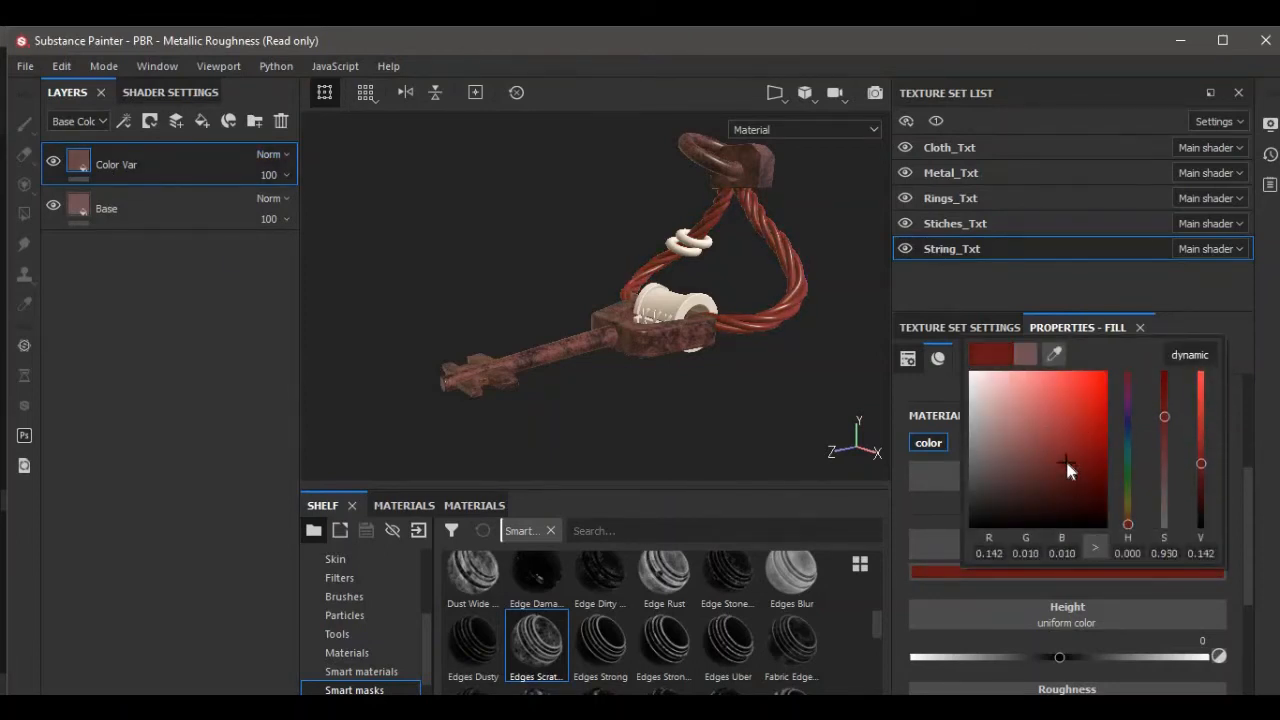
{"action": "left_click_drag", "start_coordinate": [1201, 460], "coordinate": [1208, 386]}
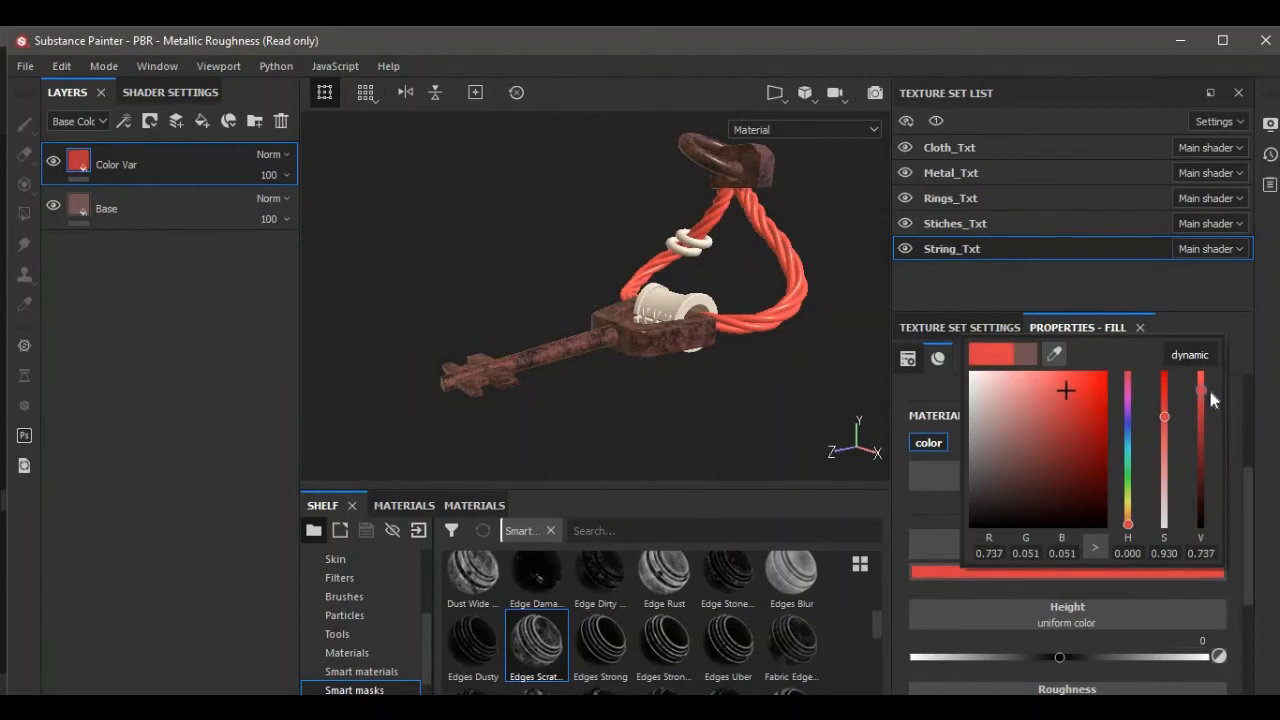
{"action": "left_click", "coordinate": [1164, 429]}
{"action": "left_click_drag", "start_coordinate": [1127, 526], "coordinate": [1131, 527]}
{"action": "left_click", "coordinate": [1064, 406]}
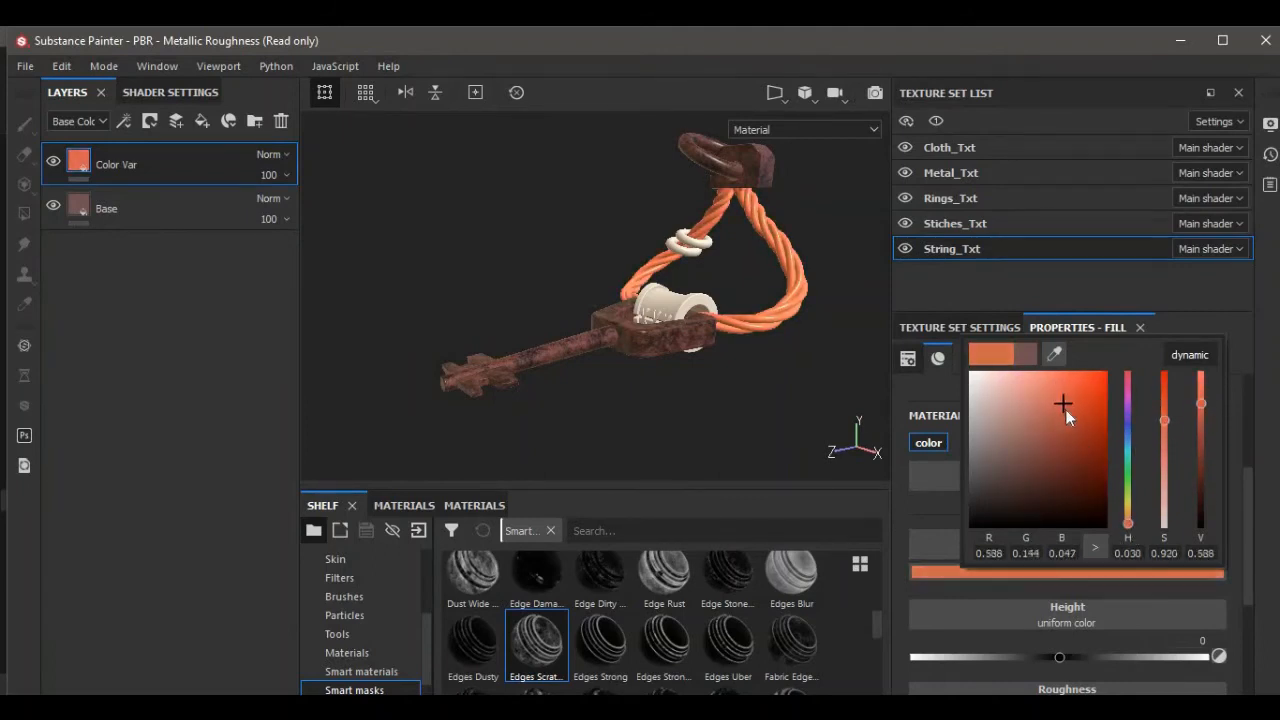
{"action": "left_click_drag", "start_coordinate": [1065, 409], "coordinate": [1075, 427]}
Add a black mask to the Color Var layer.
{"action": "left_click_drag", "start_coordinate": [688, 383], "coordinate": [715, 389], "text": "alt"}
{"action": "scroll", "coordinate": [701, 392], "scroll_direction": "up", "scroll_amount": 3}
{"action": "scroll", "coordinate": [704, 363], "scroll_direction": "down", "scroll_amount": 2}
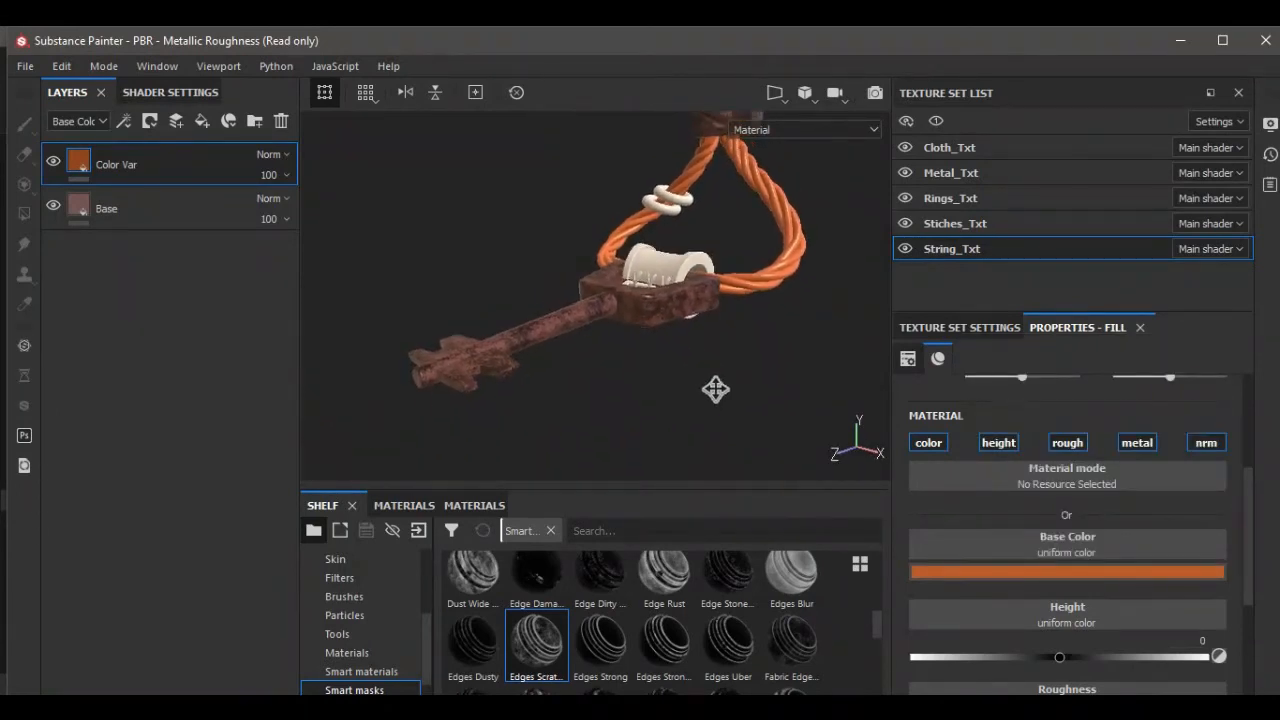
{"action": "middle_click_drag", "start_coordinate": [715, 389], "coordinate": [716, 390], "text": "alt"}
{"action": "scroll", "coordinate": [716, 390], "scroll_direction": "down", "scroll_amount": 1}
{"action": "left_click_drag", "start_coordinate": [716, 390], "coordinate": [714, 370], "text": "alt"}
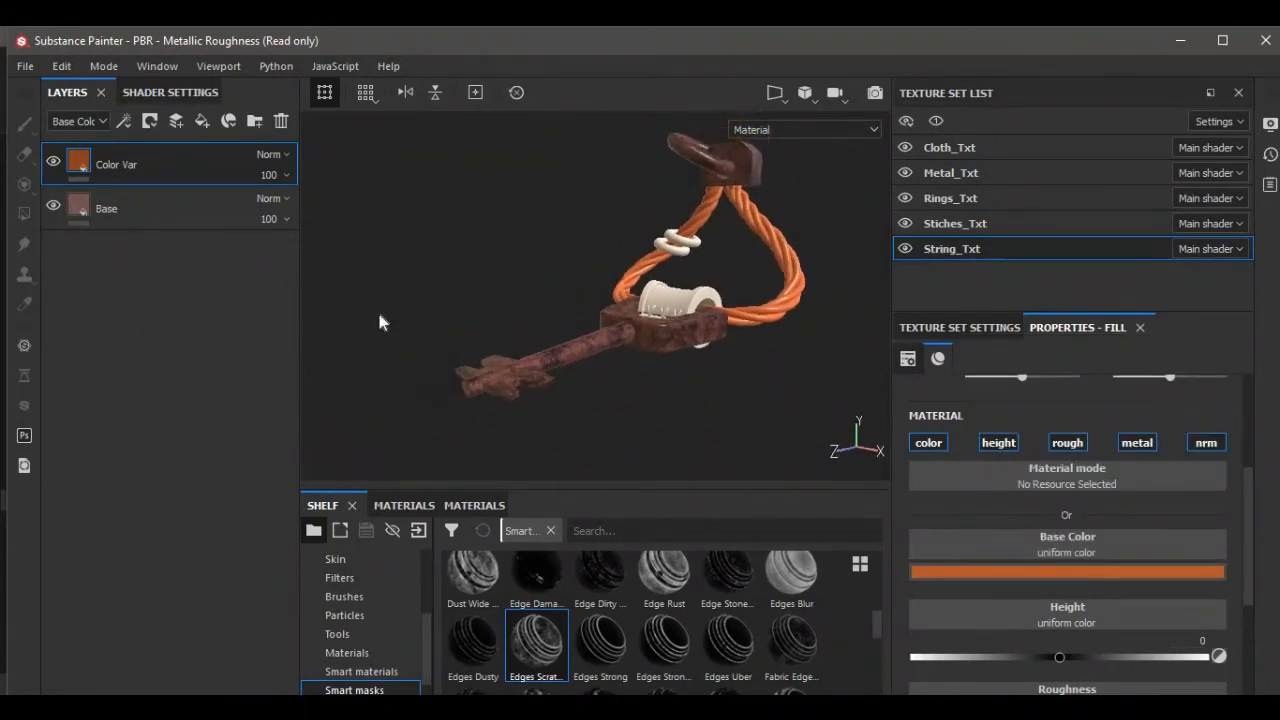
{"action": "right_click", "coordinate": [125, 171]}
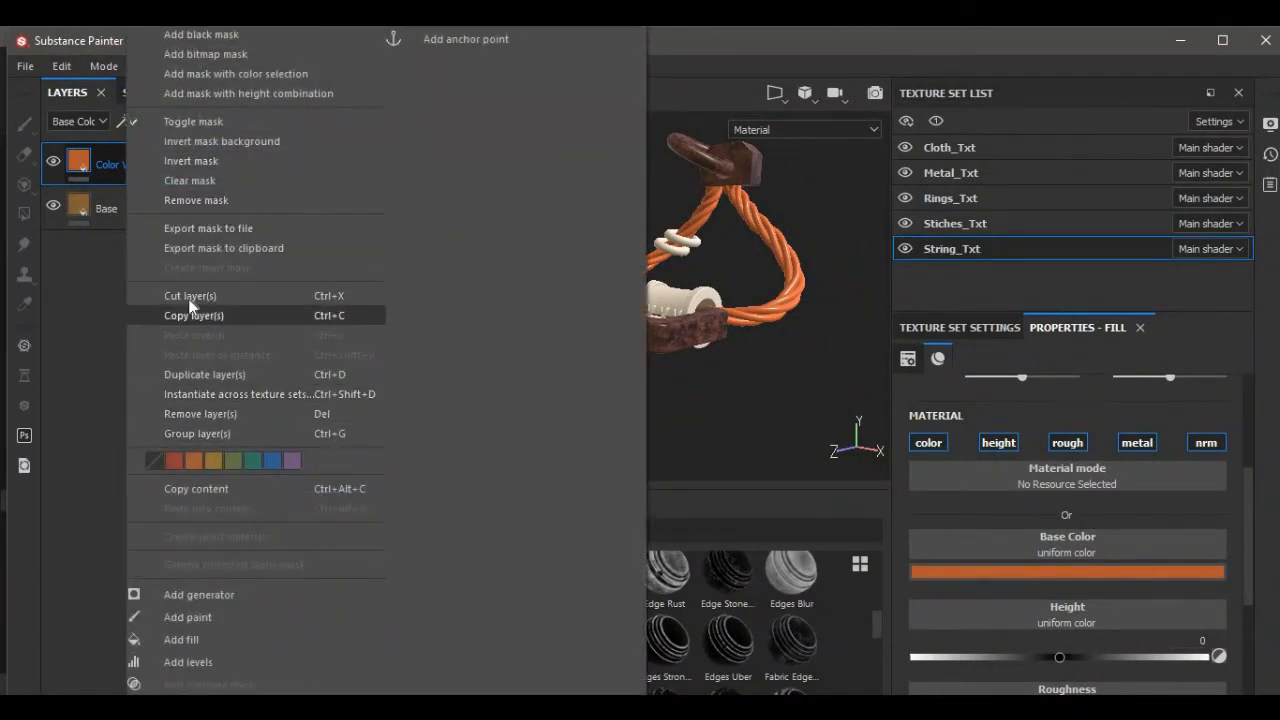
{"action": "left_click", "coordinate": [180, 35]}
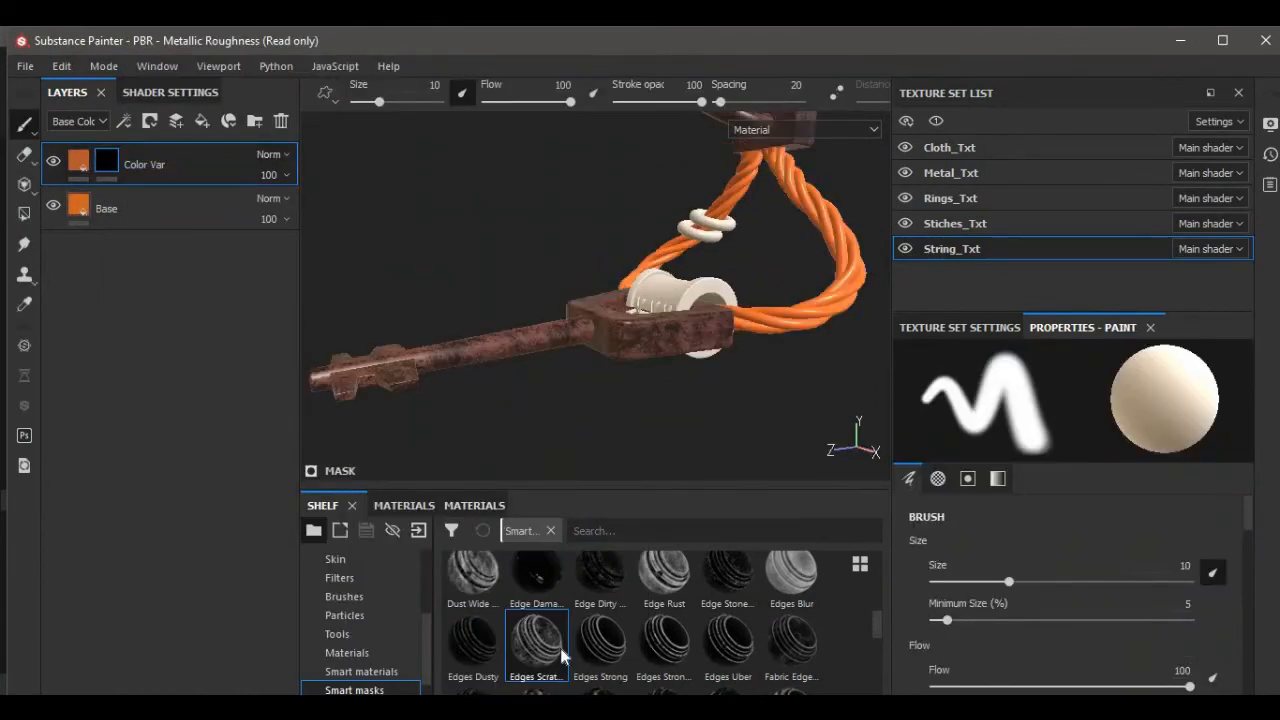
Apply the Soft Dirt smart mask onto the Color Var layer's mask.
{"action": "mouse_move", "coordinate": [605, 667]}
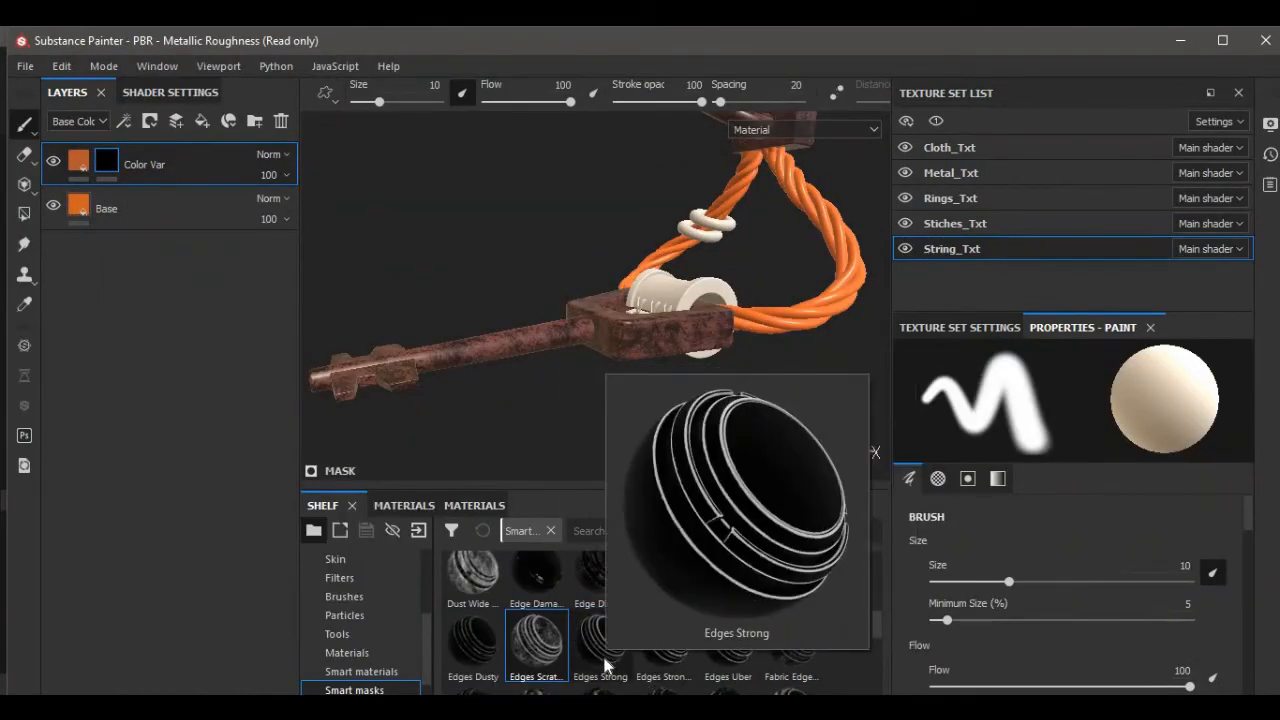
{"action": "scroll", "coordinate": [593, 657], "scroll_direction": "down", "scroll_amount": 3}
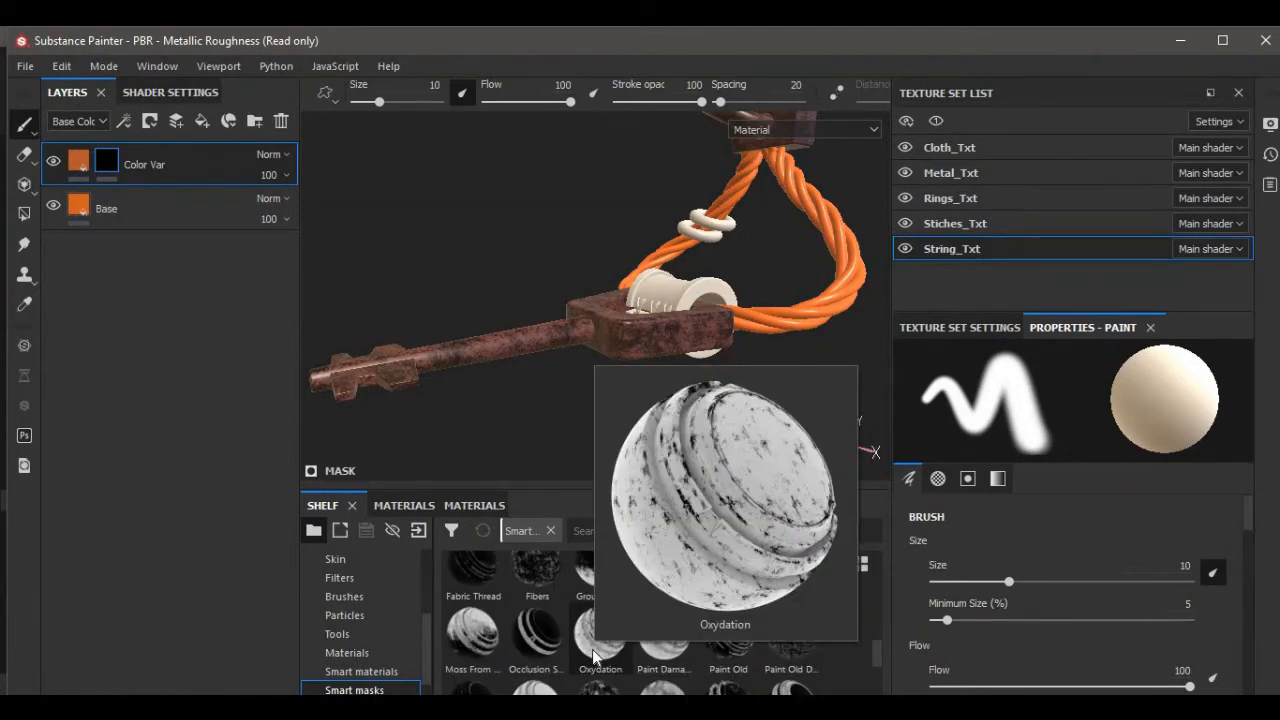
{"action": "scroll", "coordinate": [593, 657], "scroll_direction": "down", "scroll_amount": 3}
{"action": "mouse_move", "coordinate": [728, 658]}
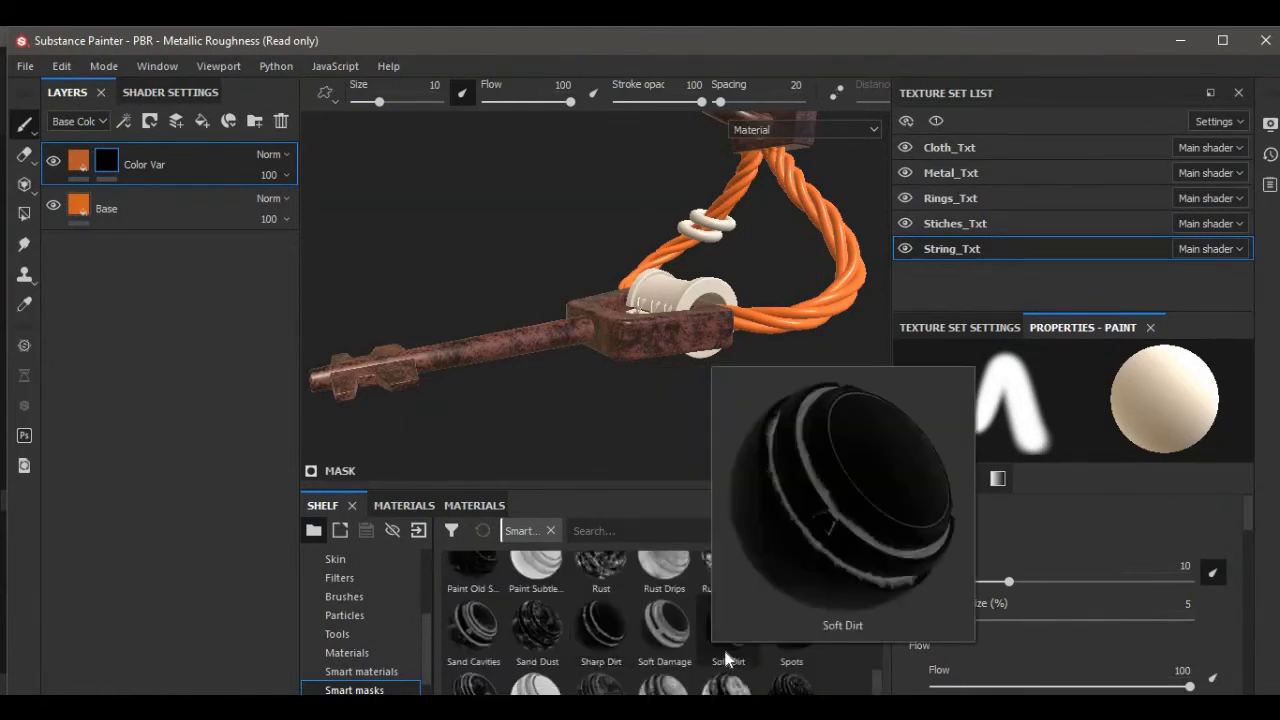
{"action": "left_click_drag", "start_coordinate": [728, 658], "coordinate": [116, 163]}
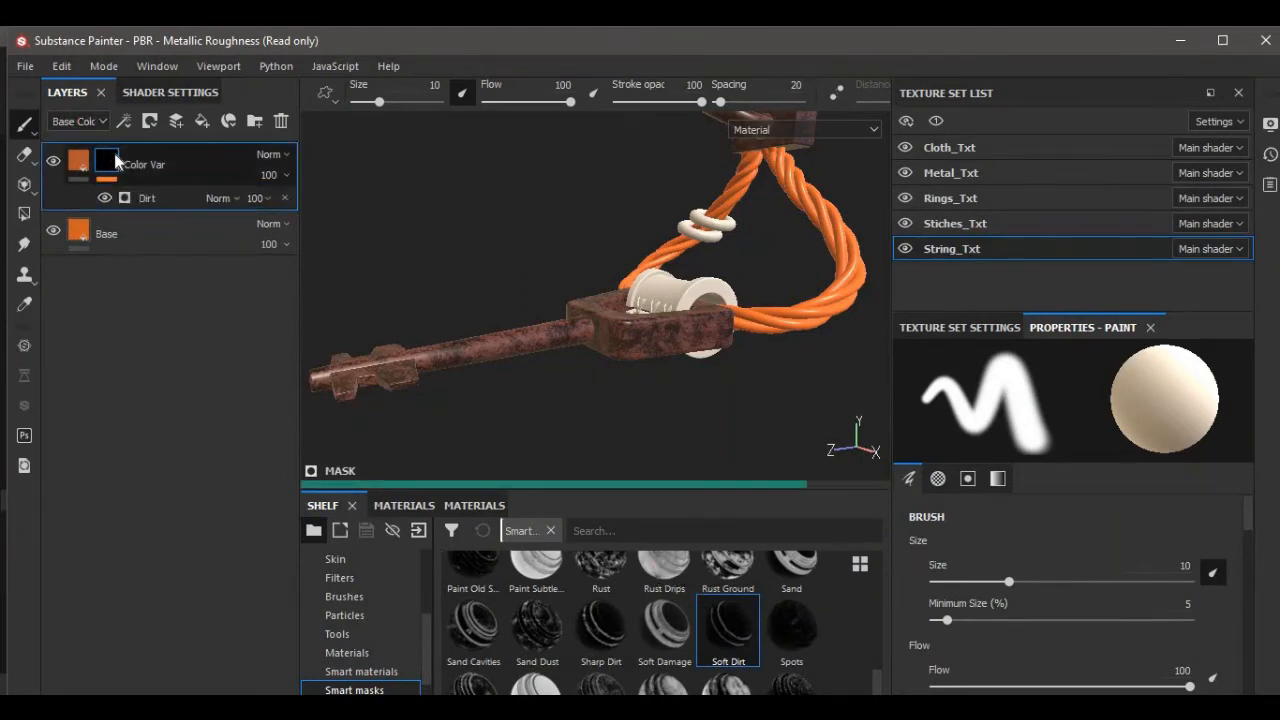
Set the Dirt generator's Dirt Level to 0.8 and Dirt Contrast to 0.62.
{"action": "left_click", "coordinate": [177, 199]}
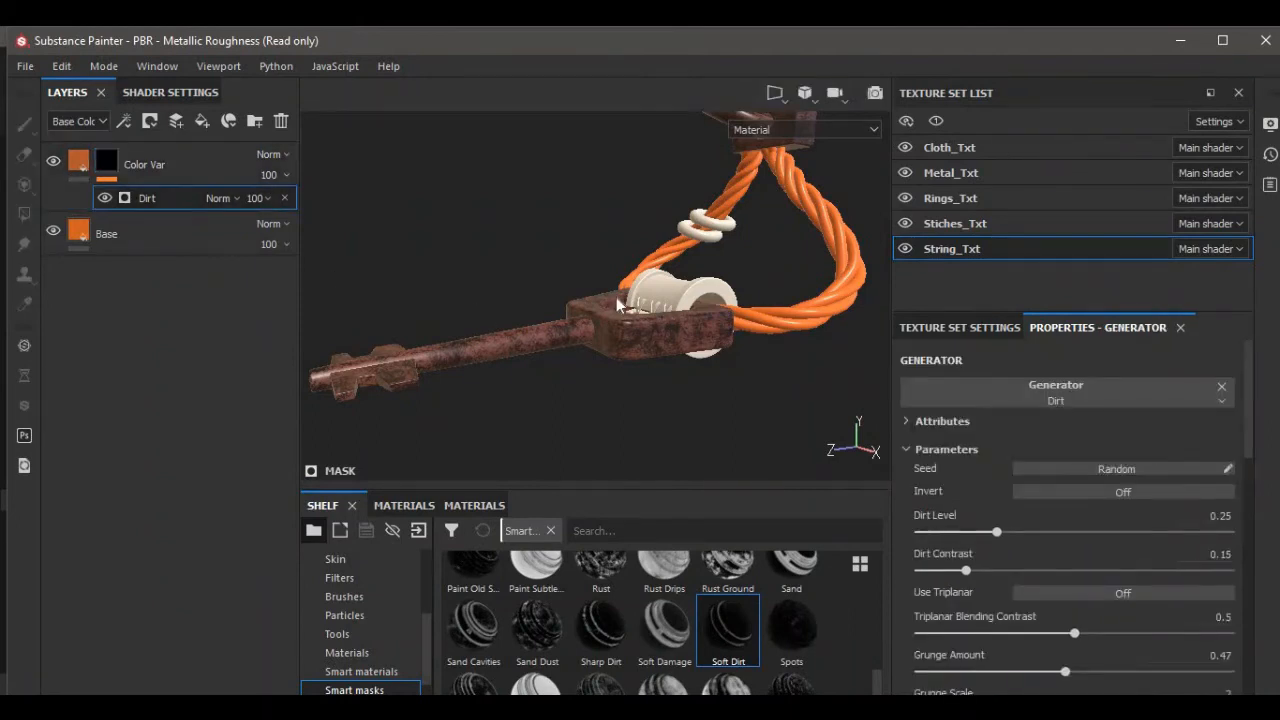
{"action": "left_click_drag", "start_coordinate": [589, 265], "coordinate": [543, 277], "text": "alt"}
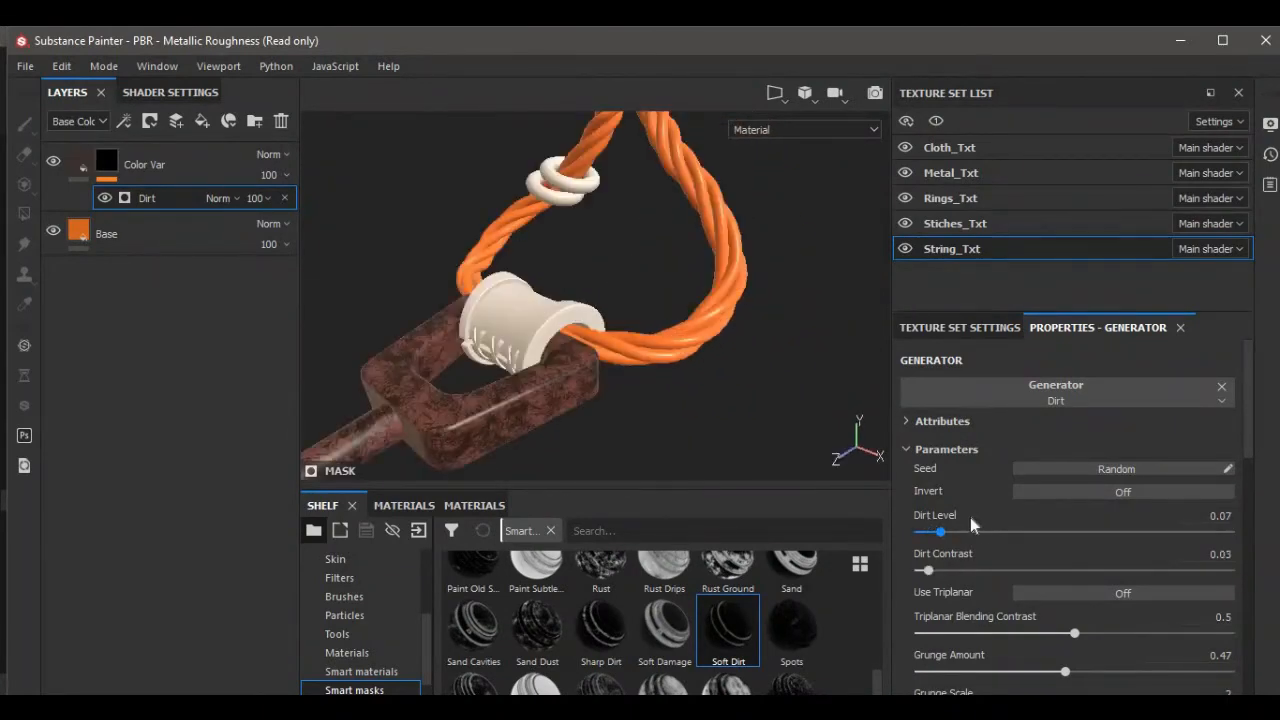
{"action": "left_click_drag", "start_coordinate": [934, 531], "coordinate": [1175, 554]}
{"action": "left_click_drag", "start_coordinate": [928, 570], "coordinate": [1113, 571]}
{"action": "left_click_drag", "start_coordinate": [1177, 532], "coordinate": [1167, 533]}
{"action": "scroll", "coordinate": [683, 368], "scroll_direction": "down", "scroll_amount": 2}
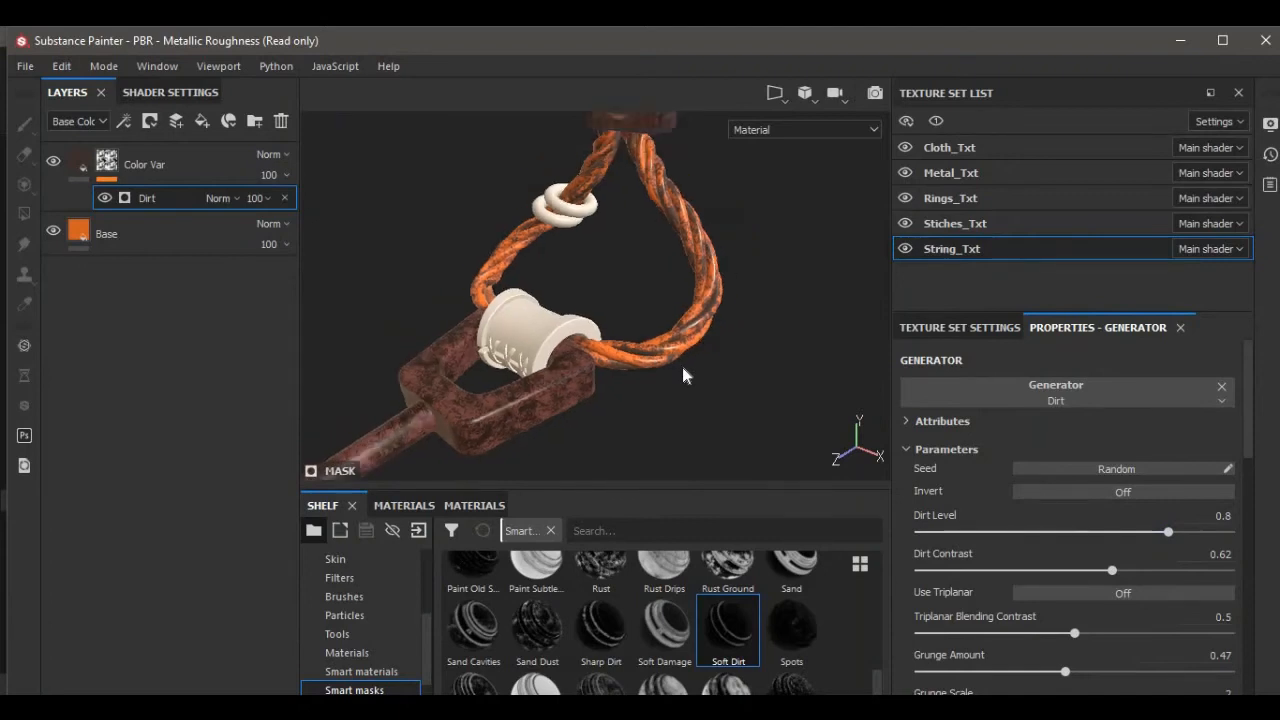
{"action": "left_click_drag", "start_coordinate": [683, 368], "coordinate": [757, 383], "text": "alt"}
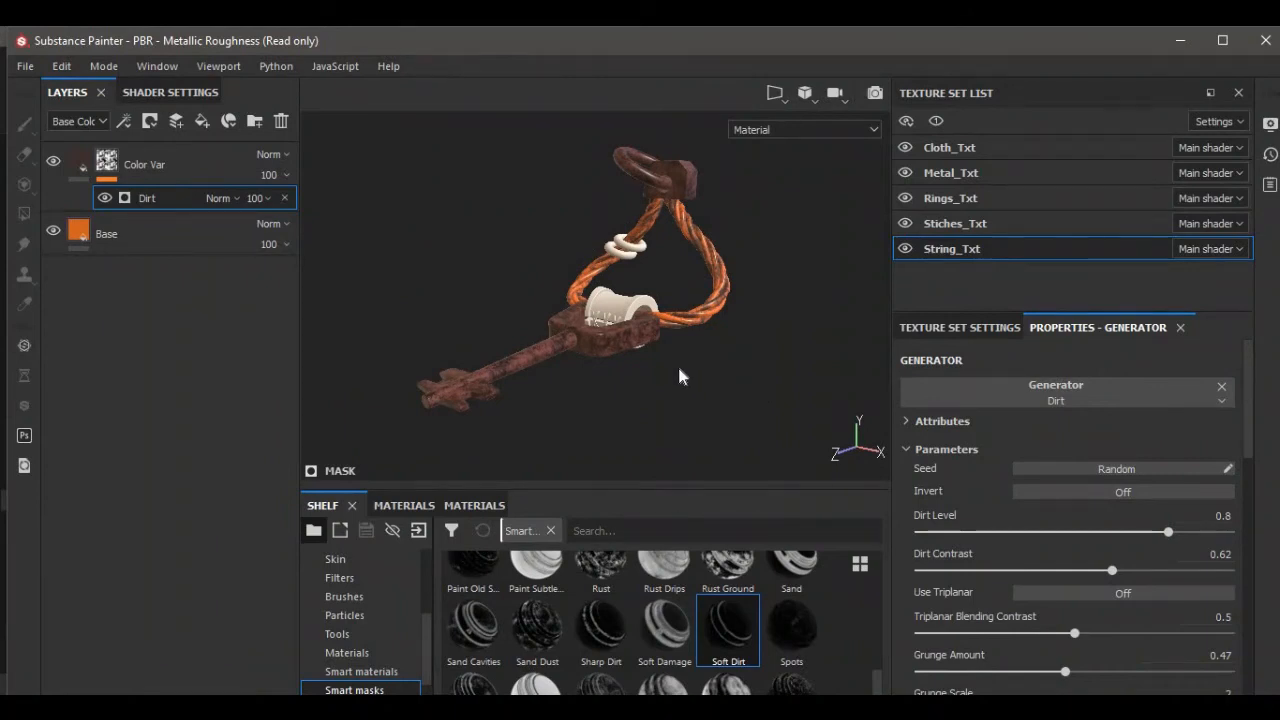
Switch to the Stiches_Txt texture set, replacing its default paint layer with a new fill layer.
{"action": "left_click", "coordinate": [951, 222]}
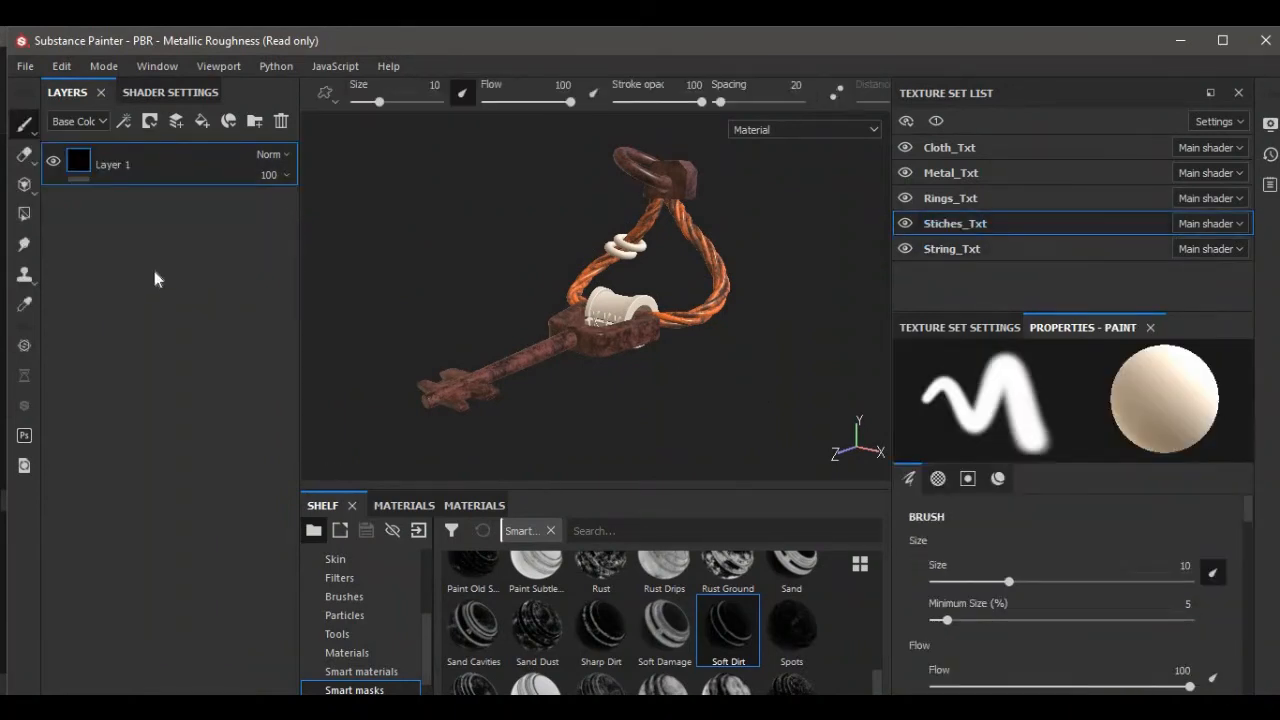
{"action": "left_click", "coordinate": [281, 121]}
{"action": "left_click", "coordinate": [204, 124]}
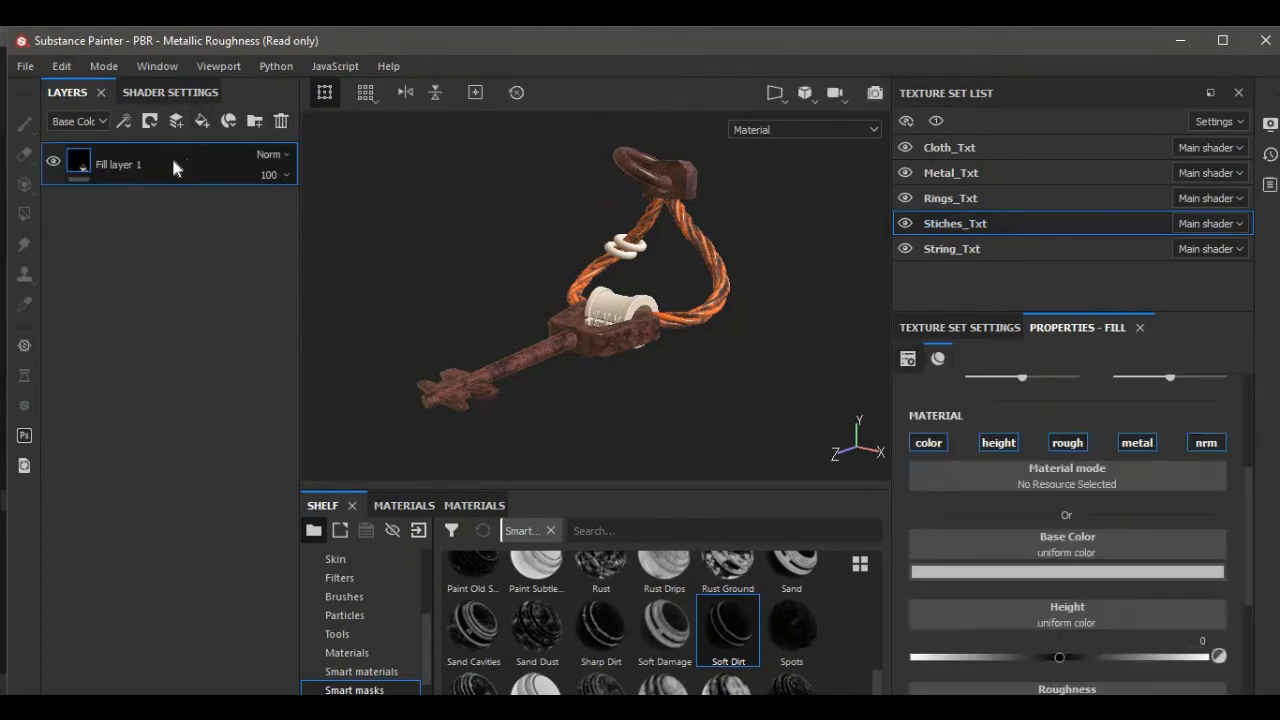
Rename the Stiches_Txt fill layer to Base.
{"action": "double_click", "coordinate": [124, 165]}
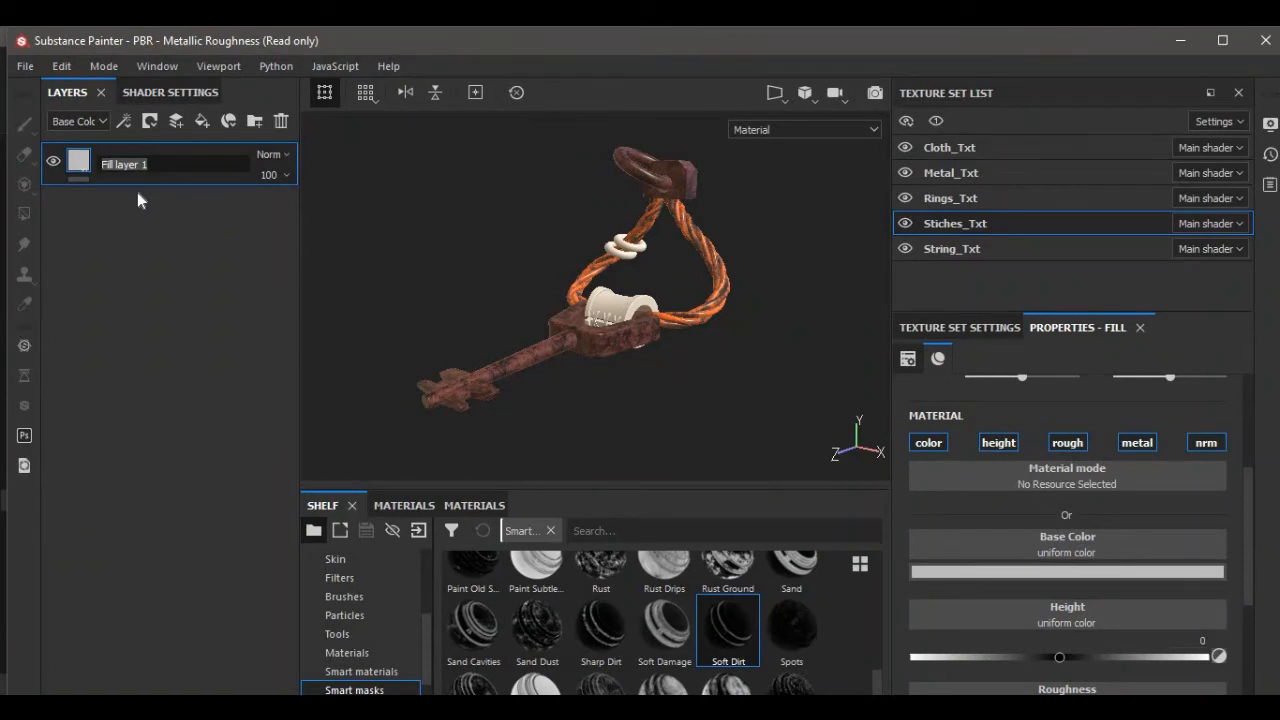
{"action": "type", "text": "Base"}
{"action": "key", "text": "Return"}
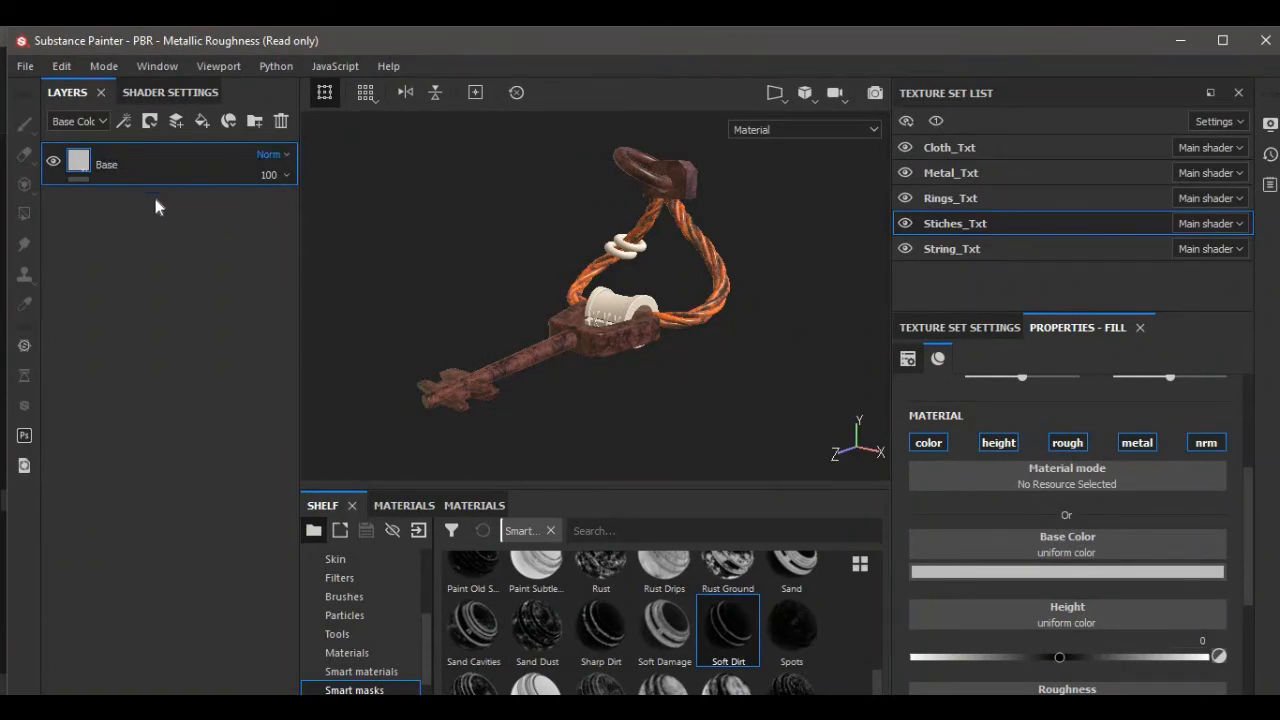
Set the Base layer's base color to red (R 0.844, G 0.004, B 0.004).
{"action": "left_click", "coordinate": [948, 572]}
{"action": "left_click_drag", "start_coordinate": [997, 451], "coordinate": [1086, 389]}
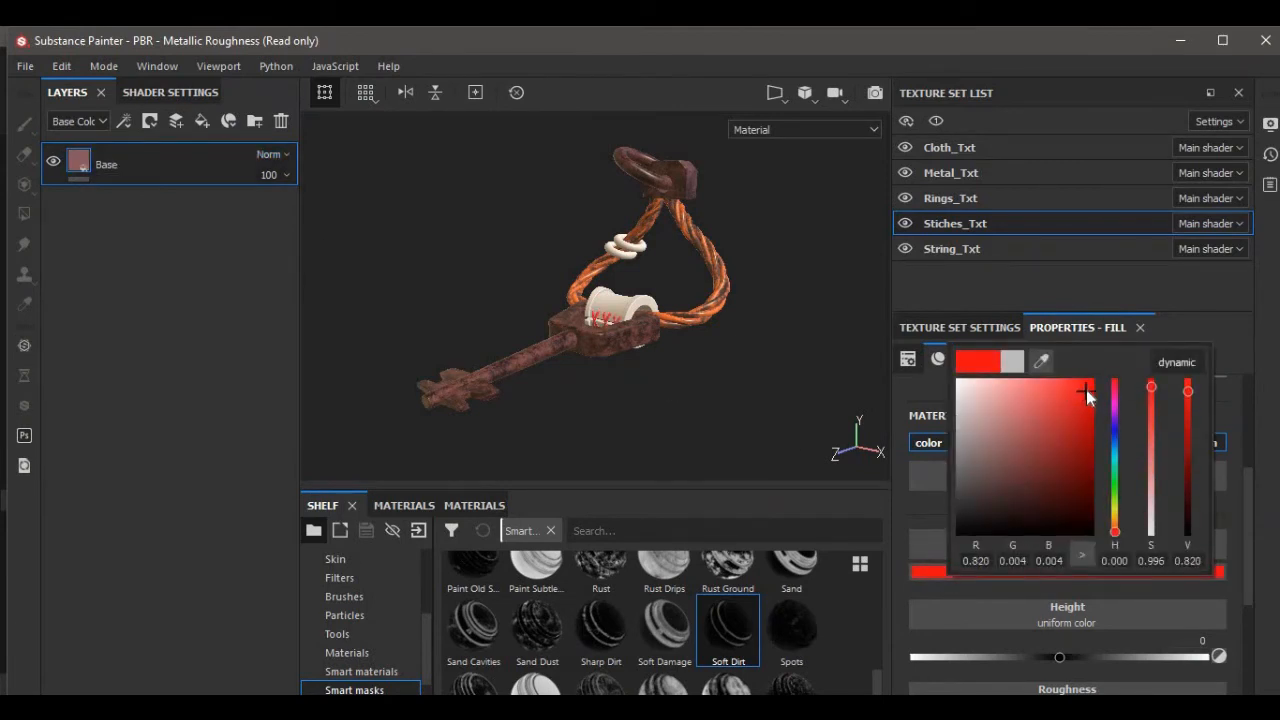
{"action": "left_click", "coordinate": [656, 414]}
{"action": "mouse_move", "coordinate": [658, 414]}
{"action": "left_mouse_down", "text": "alt"}
{"action": "mouse_move", "coordinate": [749, 362]}
{"action": "mouse_move", "coordinate": [752, 374]}
{"action": "mouse_move", "coordinate": [716, 398]}
{"action": "mouse_move", "coordinate": [668, 382]}
{"action": "mouse_move", "coordinate": [645, 400]}
{"action": "left_mouse_up", "text": "alt"}
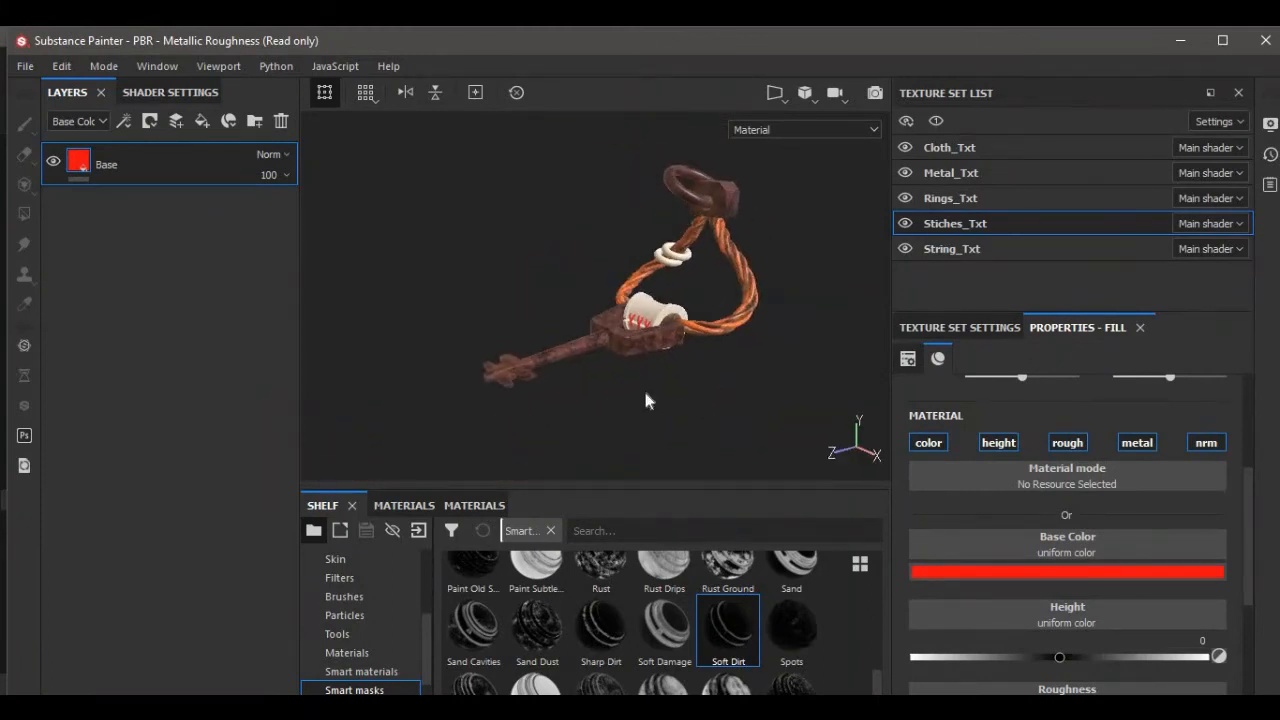
Switch to the Rings_Txt texture set, replacing its default paint layer with a fill layer named Base.
{"action": "scroll", "coordinate": [645, 393], "scroll_direction": "up", "scroll_amount": 1}
{"action": "left_click", "coordinate": [958, 199]}
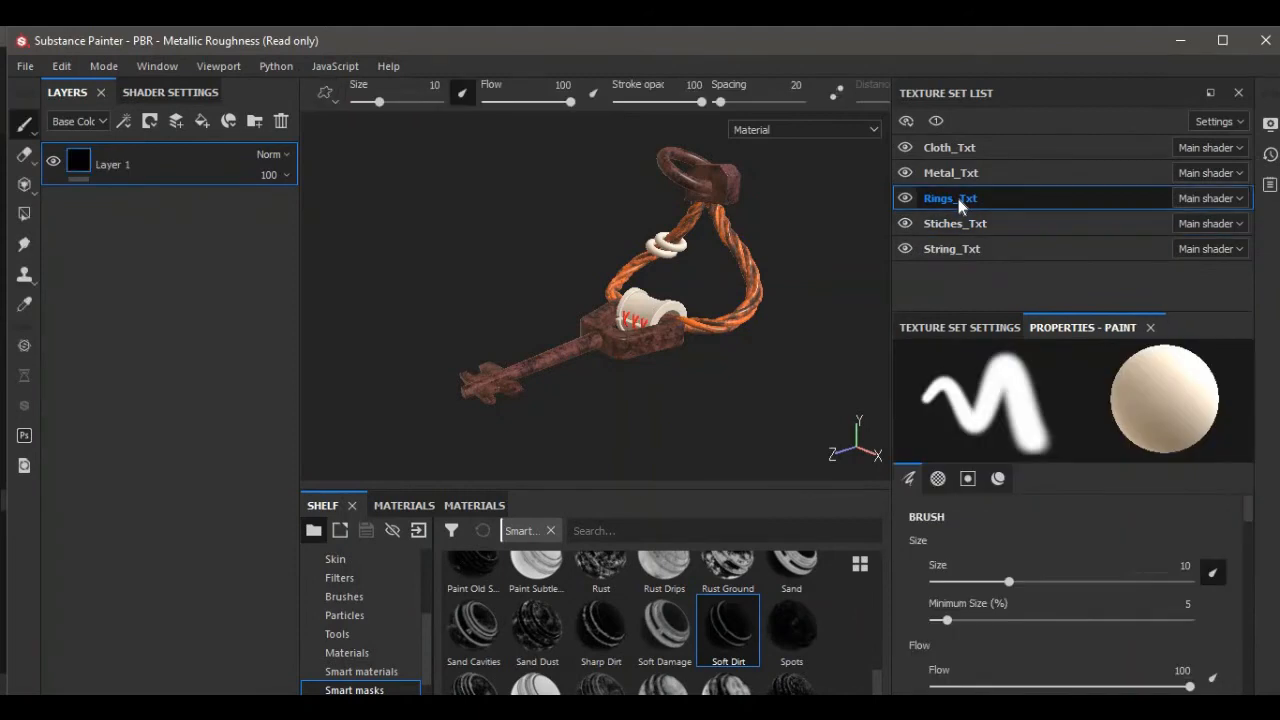
{"action": "left_click", "coordinate": [281, 120]}
{"action": "left_click", "coordinate": [196, 125]}
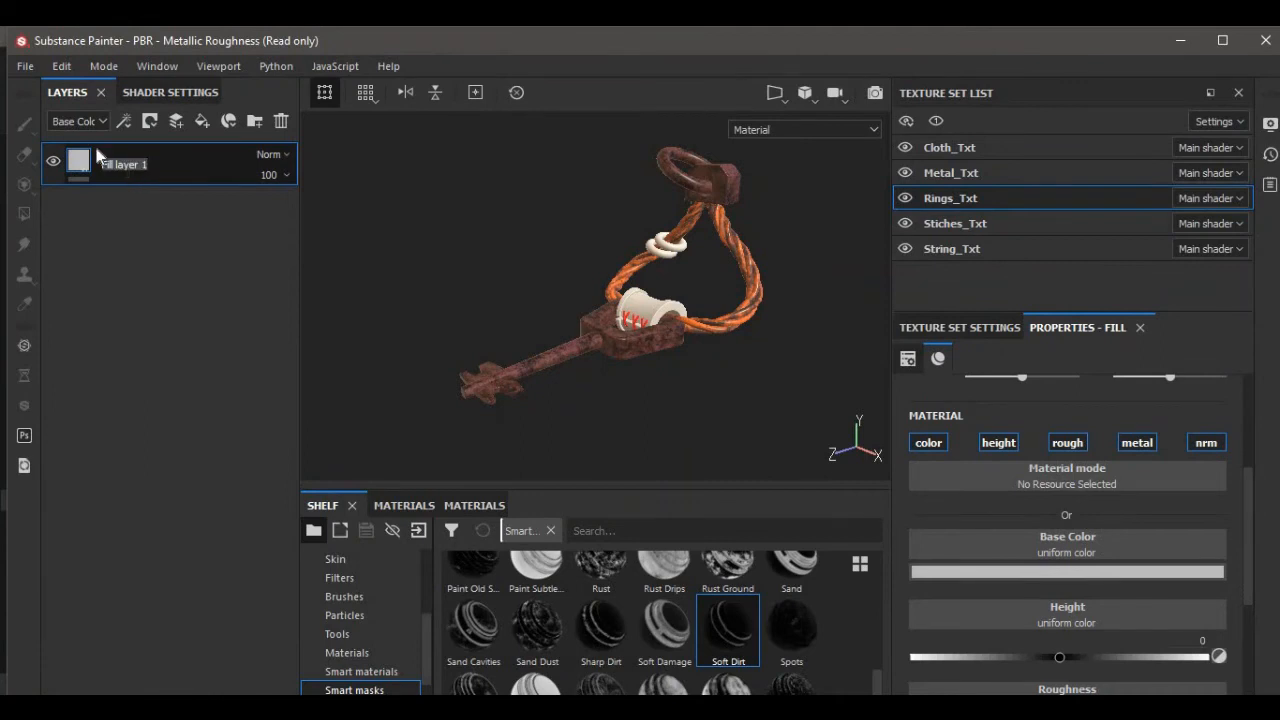
{"action": "type", "text": "Base"}
{"action": "left_click", "coordinate": [104, 164]}
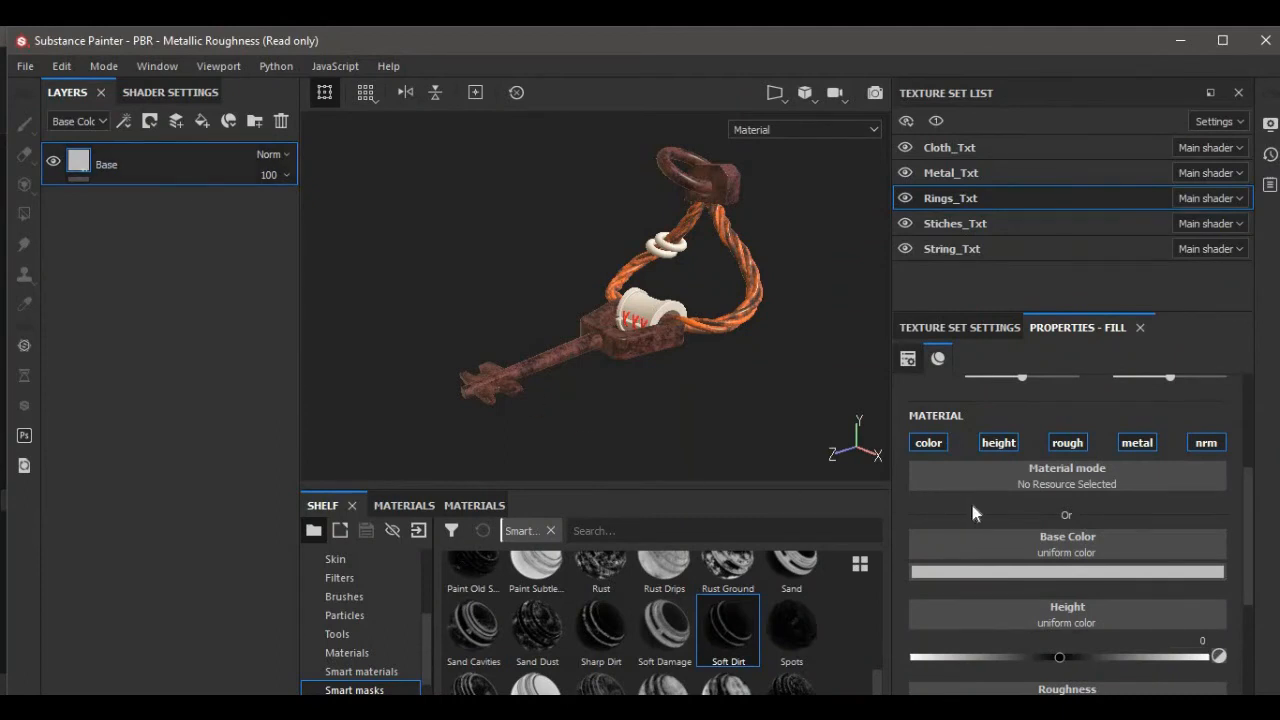
Add an Emissive channel to the Rings_Txt texture set.
{"action": "left_click", "coordinate": [962, 328]}
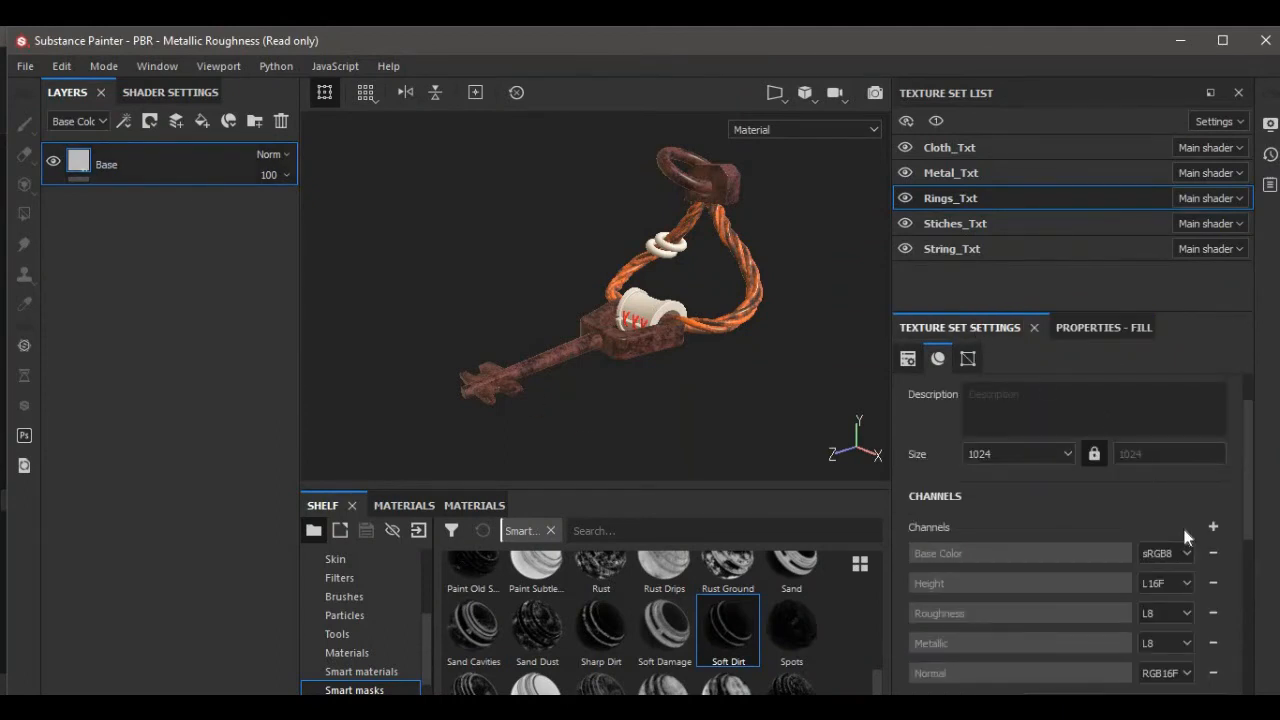
{"action": "left_click", "coordinate": [1213, 526]}
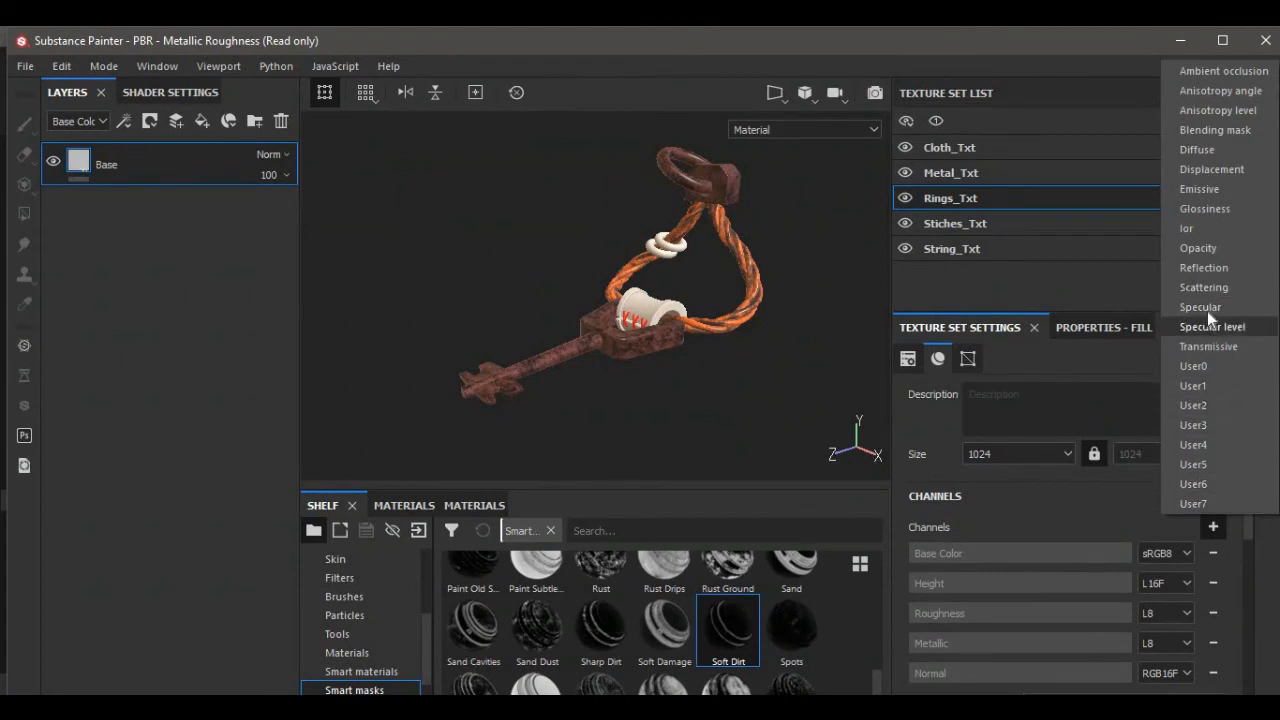
{"action": "left_click", "coordinate": [1211, 341]}
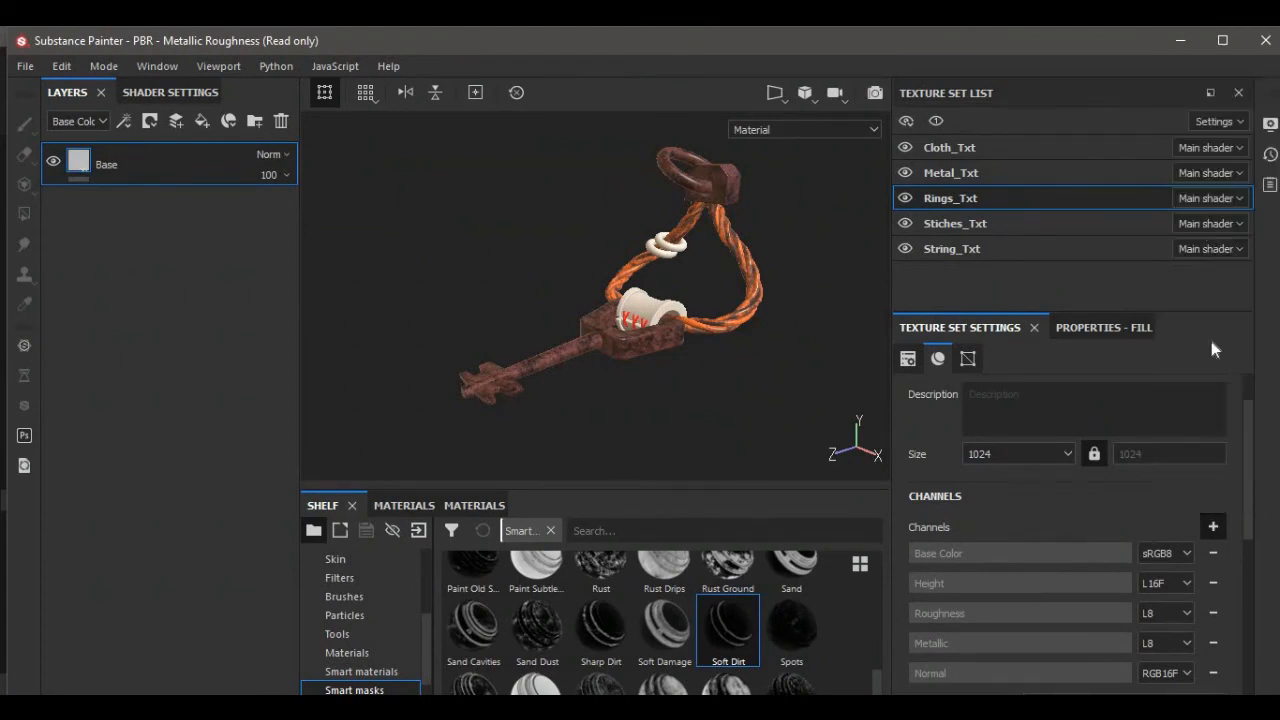
{"action": "left_click", "coordinate": [1086, 328]}
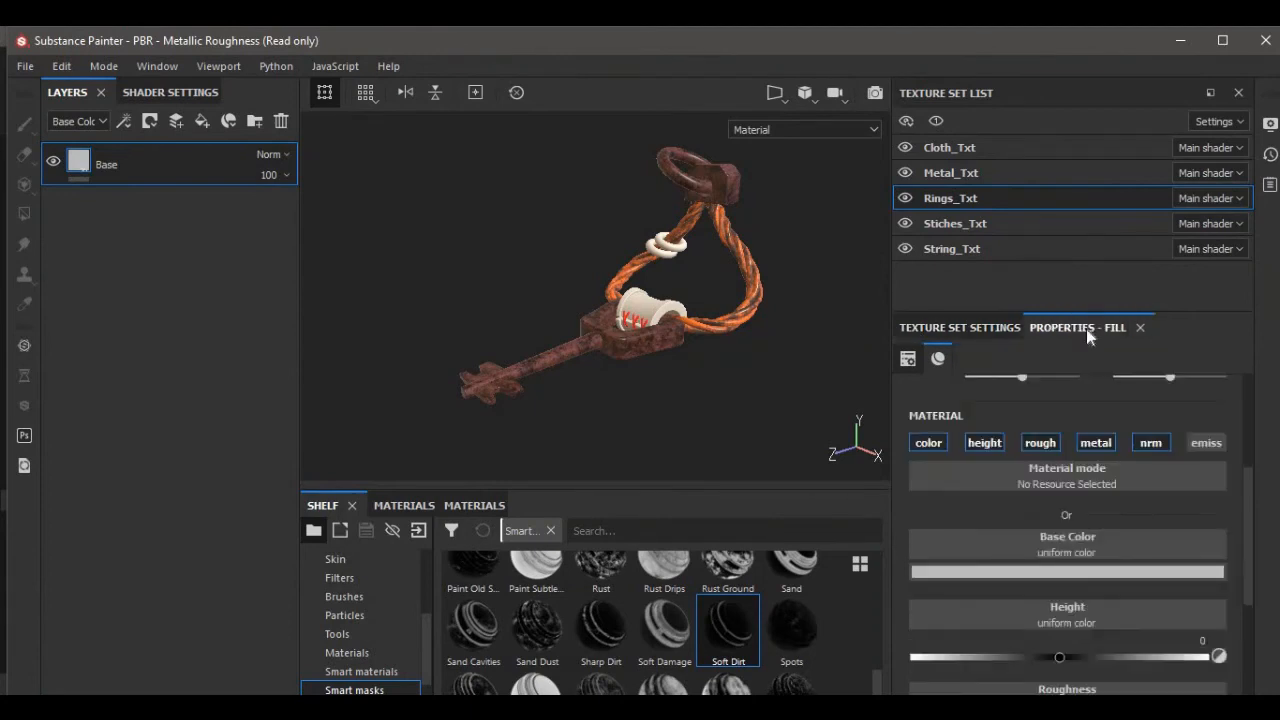
Set the rings Base layer's base color to bright blue (R 0.000, G 0.407, B 1.000).
{"action": "scroll", "coordinate": [1058, 505], "scroll_direction": "down", "scroll_amount": 1}
{"action": "left_click", "coordinate": [1037, 510]}
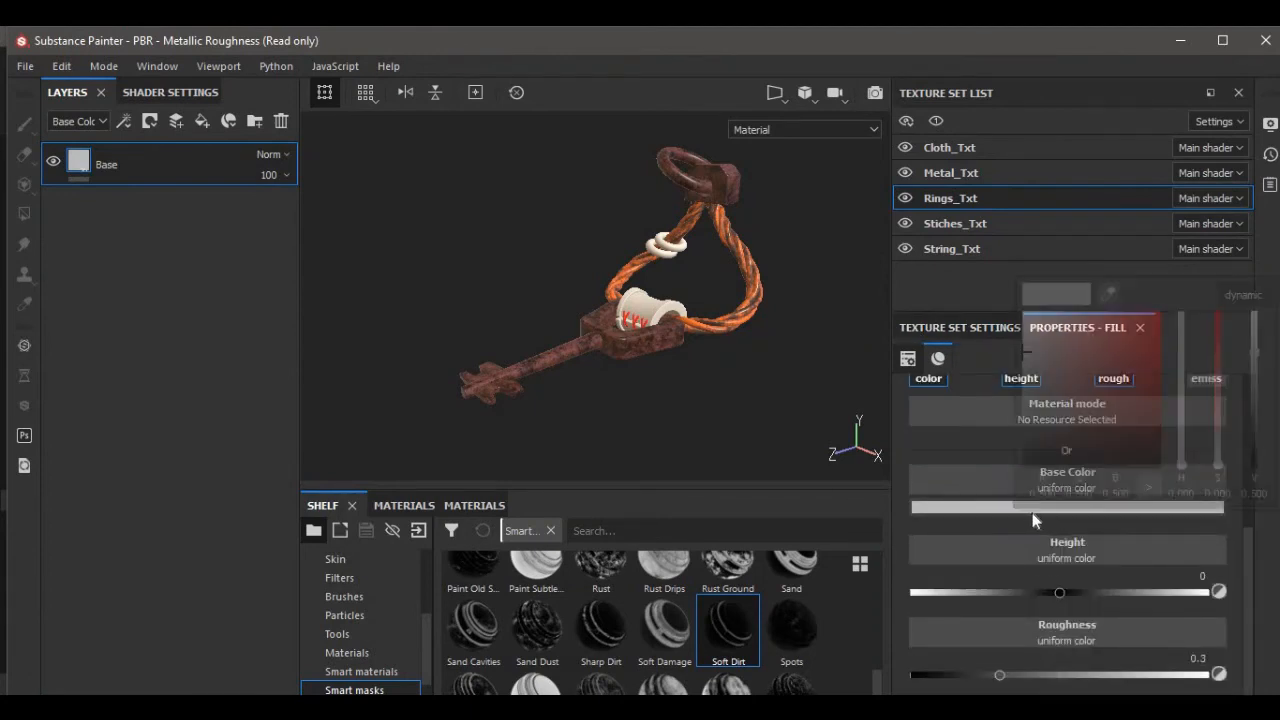
{"action": "left_click_drag", "start_coordinate": [1196, 462], "coordinate": [1188, 382]}
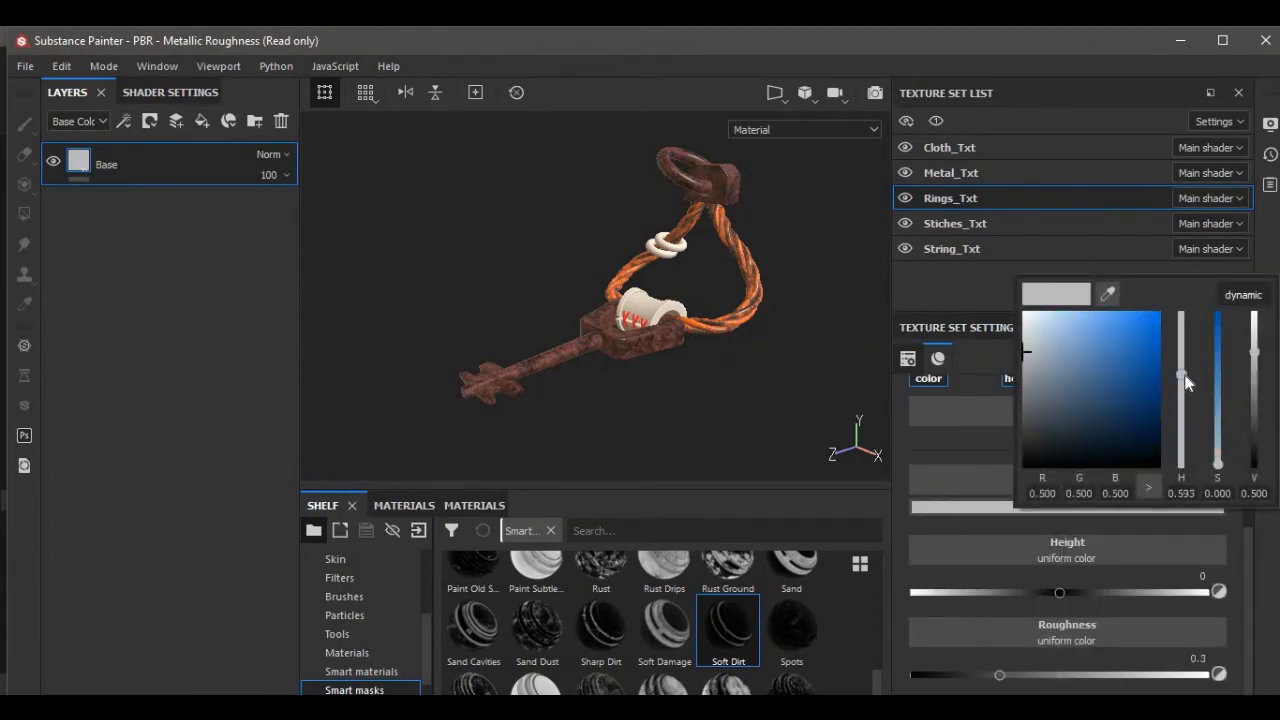
{"action": "left_click_drag", "start_coordinate": [1077, 362], "coordinate": [1173, 313]}
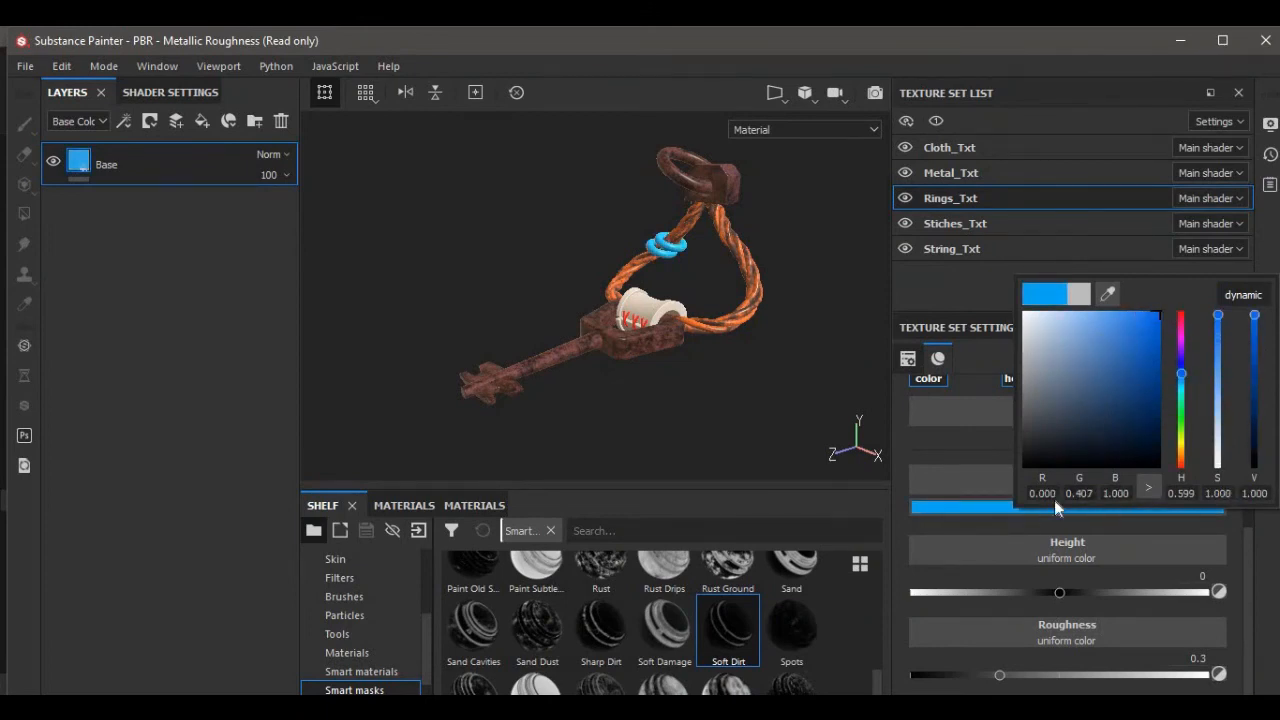
{"action": "left_click", "coordinate": [975, 457]}
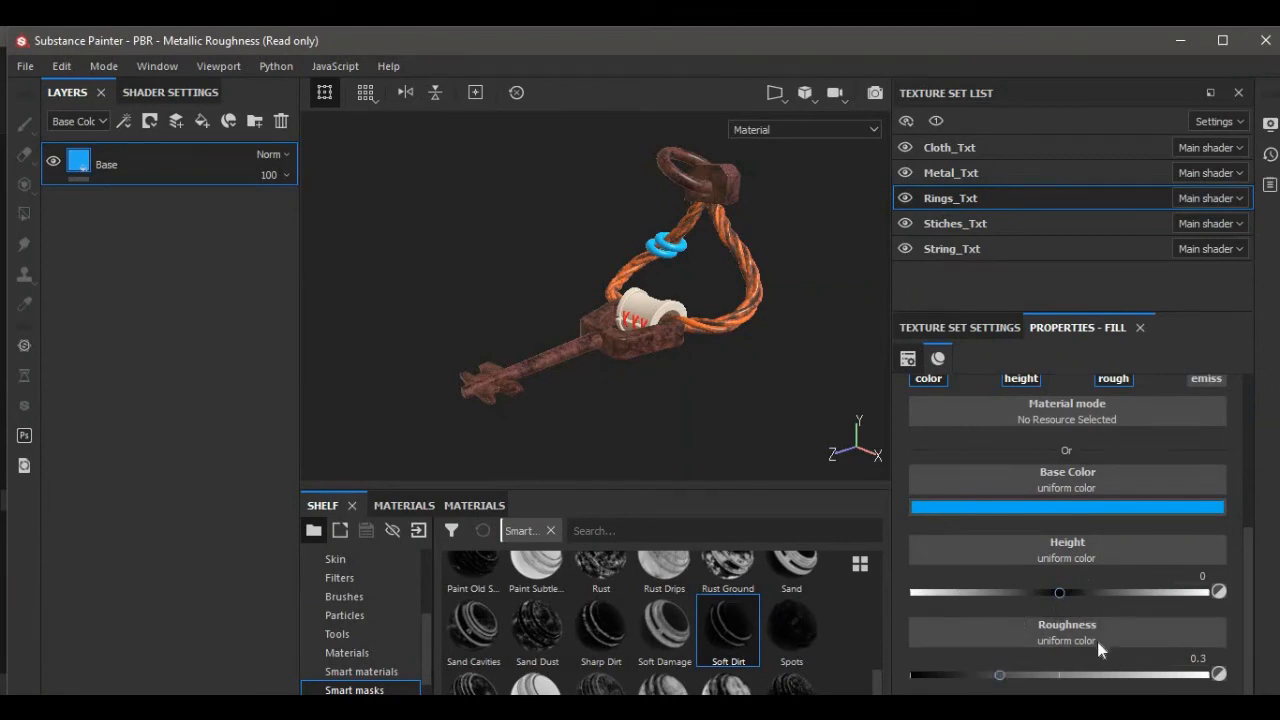
Enable the emissive channel on the rings Base fill and set its emissive color to a dark teal.
{"action": "scroll", "coordinate": [1180, 470], "scroll_direction": "up", "scroll_amount": 2}
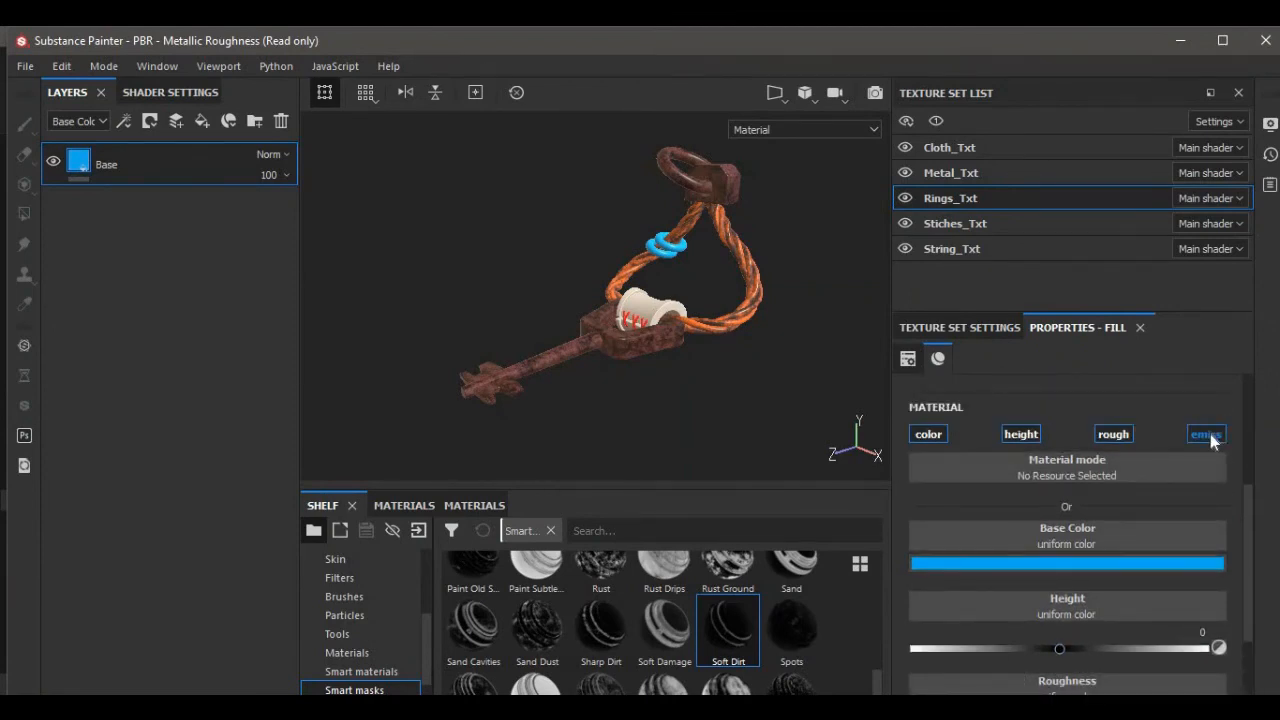
{"action": "left_click", "coordinate": [1207, 435]}
{"action": "scroll", "coordinate": [1053, 643], "scroll_direction": "down", "scroll_amount": 3}
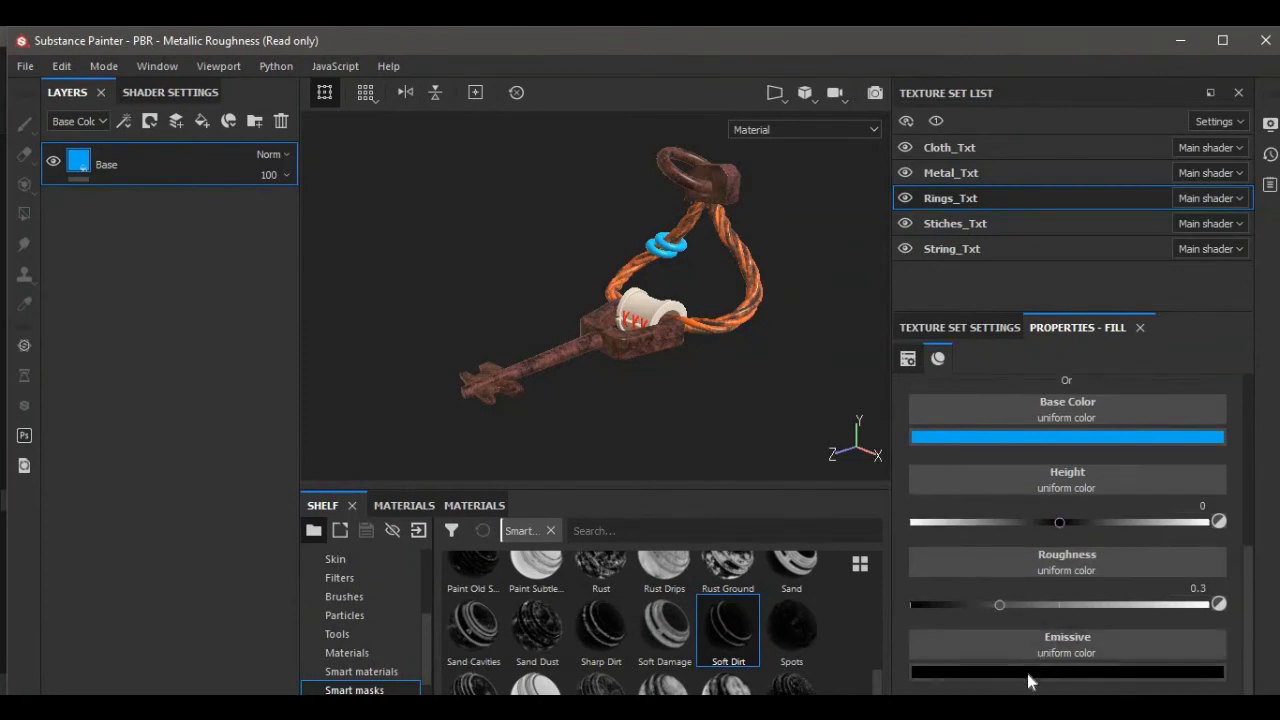
{"action": "left_click", "coordinate": [1027, 673]}
{"action": "left_click_drag", "start_coordinate": [1186, 614], "coordinate": [1150, 582]}
{"action": "left_click", "coordinate": [766, 385]}
Switch to the Cloth_Txt texture set and hide all other texture sets in the viewport.
{"action": "scroll", "coordinate": [763, 384], "scroll_direction": "up", "scroll_amount": 3}
{"action": "scroll", "coordinate": [758, 385], "scroll_direction": "down", "scroll_amount": 2}
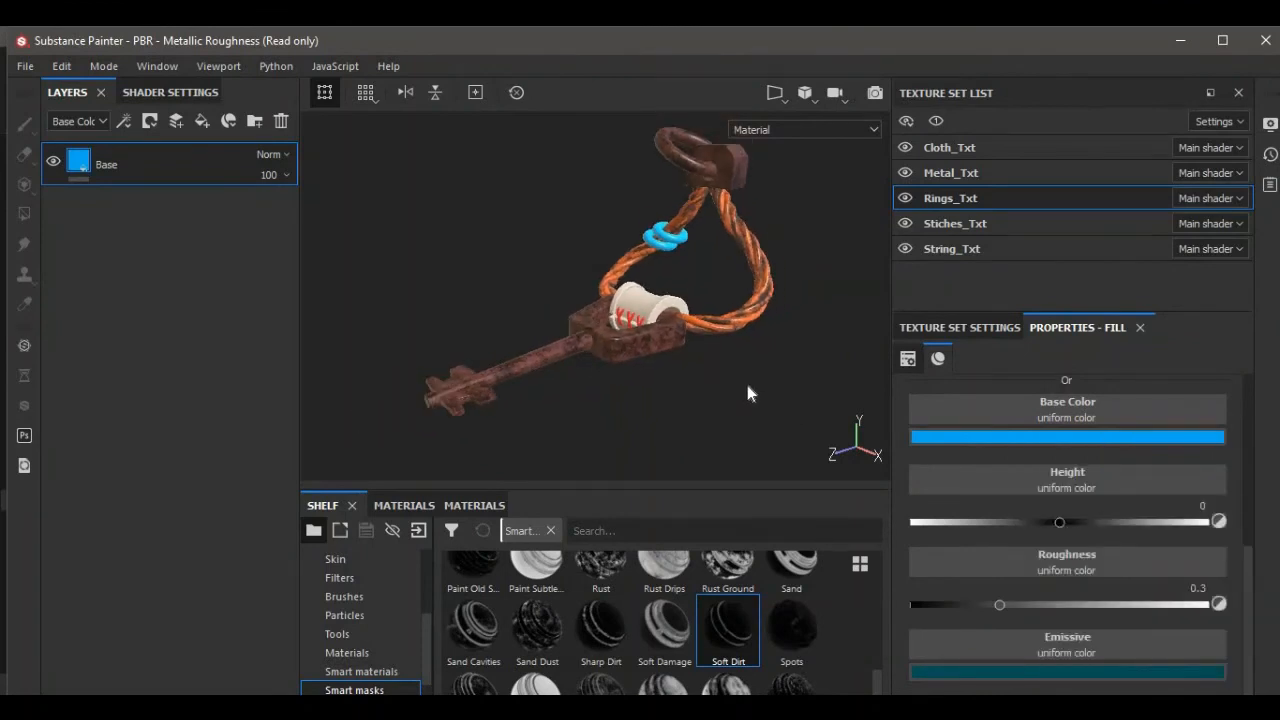
{"action": "left_click_drag", "start_coordinate": [750, 386], "coordinate": [780, 399], "text": "alt"}
{"action": "scroll", "coordinate": [800, 383], "scroll_direction": "down", "scroll_amount": 2}
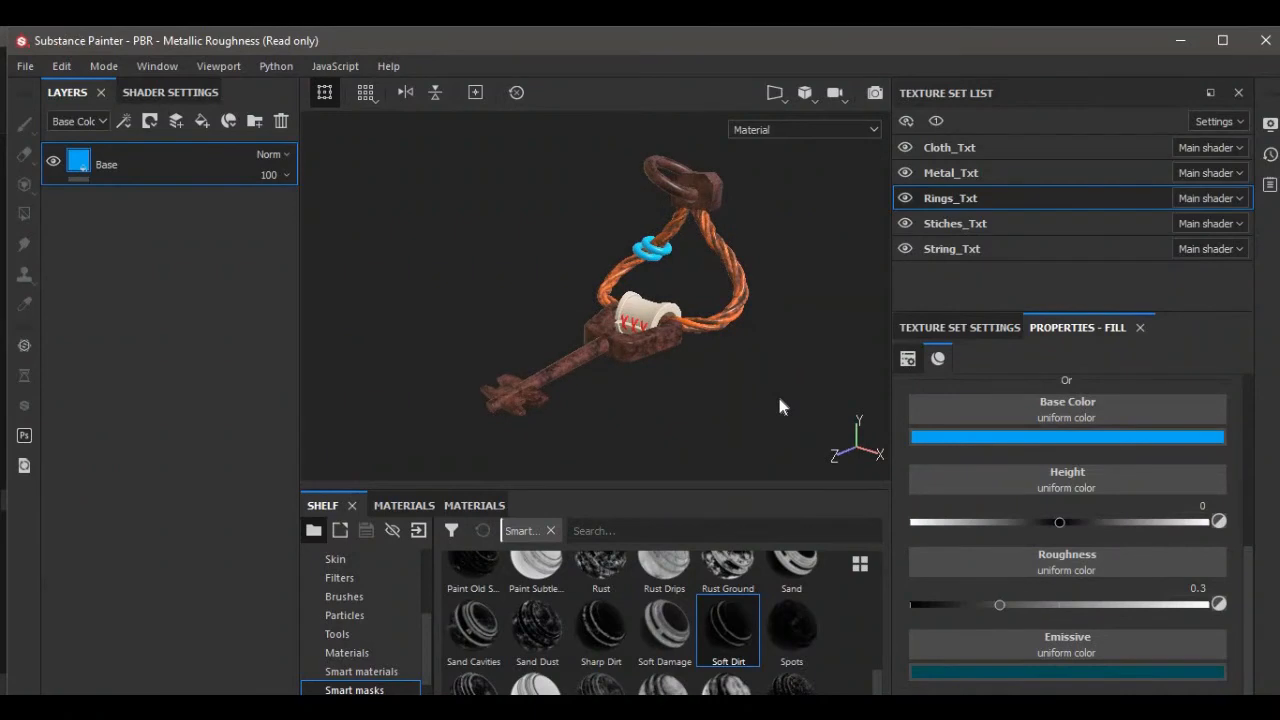
{"action": "scroll", "coordinate": [781, 400], "scroll_direction": "up", "scroll_amount": 3}
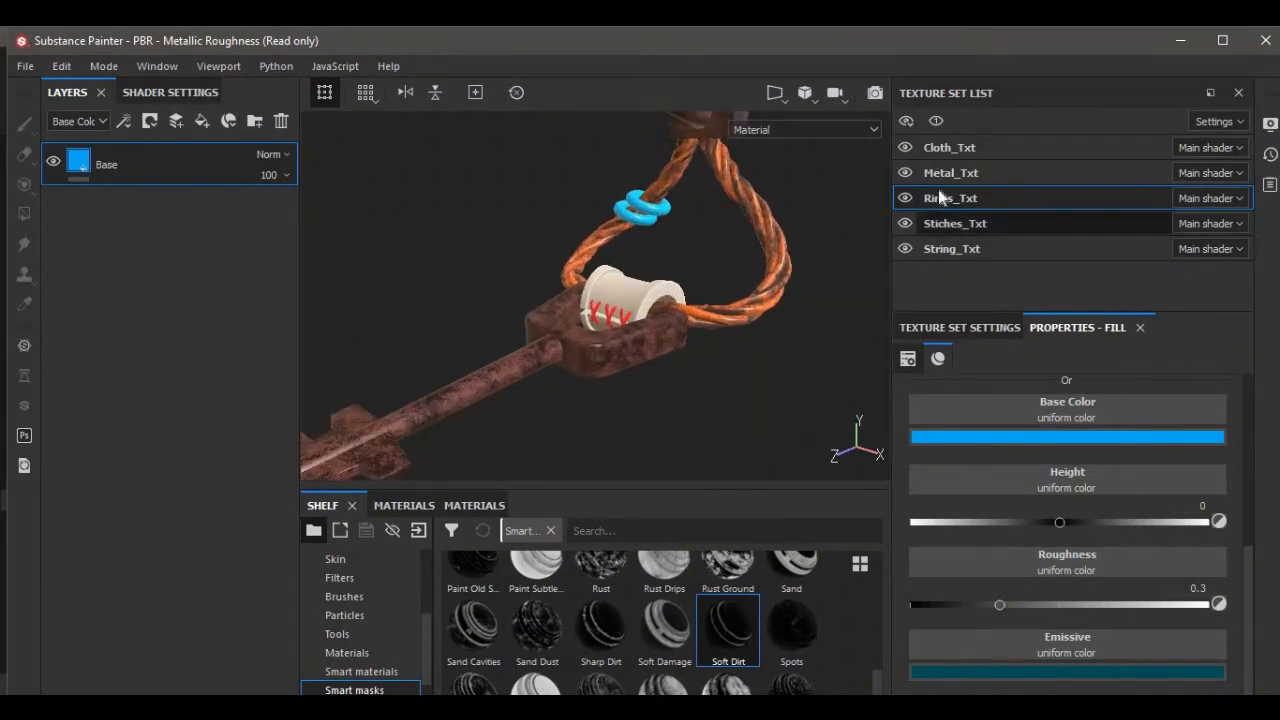
{"action": "left_click", "coordinate": [915, 150]}
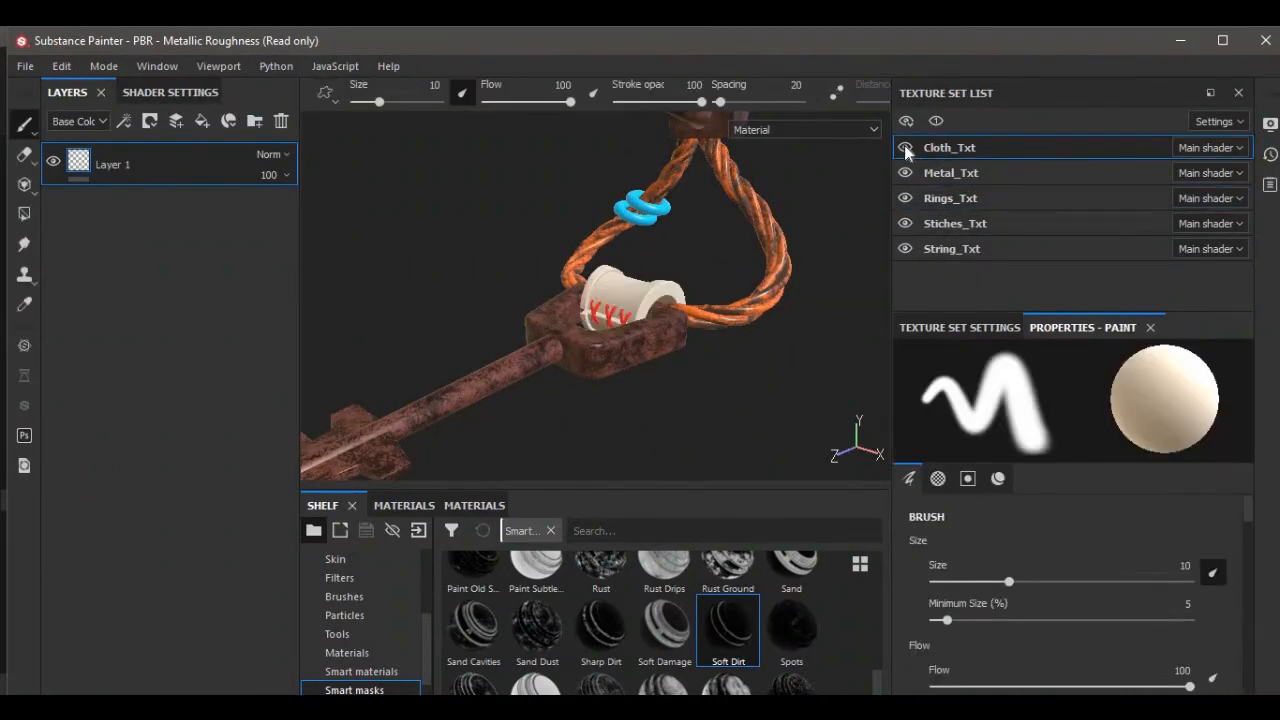
{"action": "left_click", "coordinate": [905, 148]}
{"action": "left_click", "coordinate": [905, 148]}
{"action": "left_click", "coordinate": [905, 173]}
{"action": "left_click", "coordinate": [905, 198]}
{"action": "left_click", "coordinate": [905, 223]}
{"action": "left_click", "coordinate": [905, 249]}
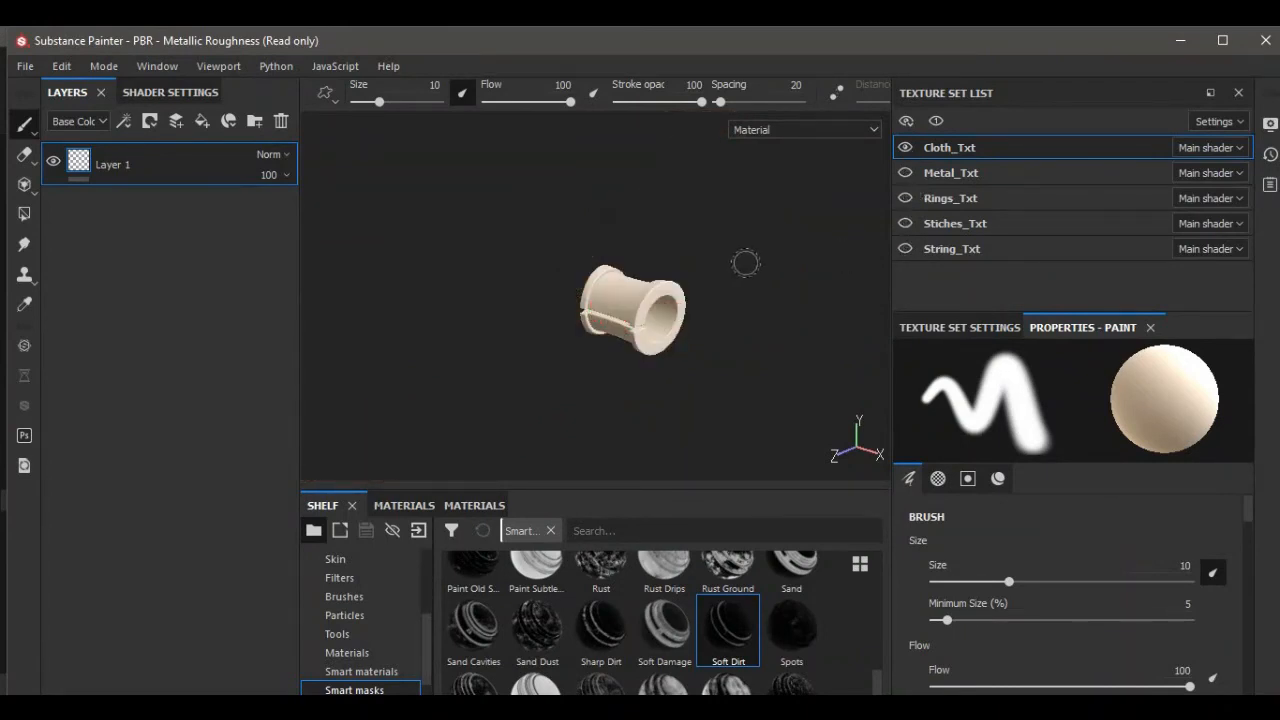
Replace the Cloth_Txt default paint layer with a fill layer named Base.
{"action": "key", "text": "f"}
{"action": "left_click_drag", "start_coordinate": [740, 256], "coordinate": [761, 243], "text": "alt"}
{"action": "middle_click_drag", "start_coordinate": [761, 243], "coordinate": [817, 243], "text": "alt"}
{"action": "scroll", "coordinate": [801, 251], "scroll_direction": "up", "scroll_amount": 3}
{"action": "left_click_drag", "start_coordinate": [814, 238], "coordinate": [839, 214], "text": "alt"}
{"action": "middle_click_drag", "start_coordinate": [806, 220], "coordinate": [851, 209], "text": "alt"}
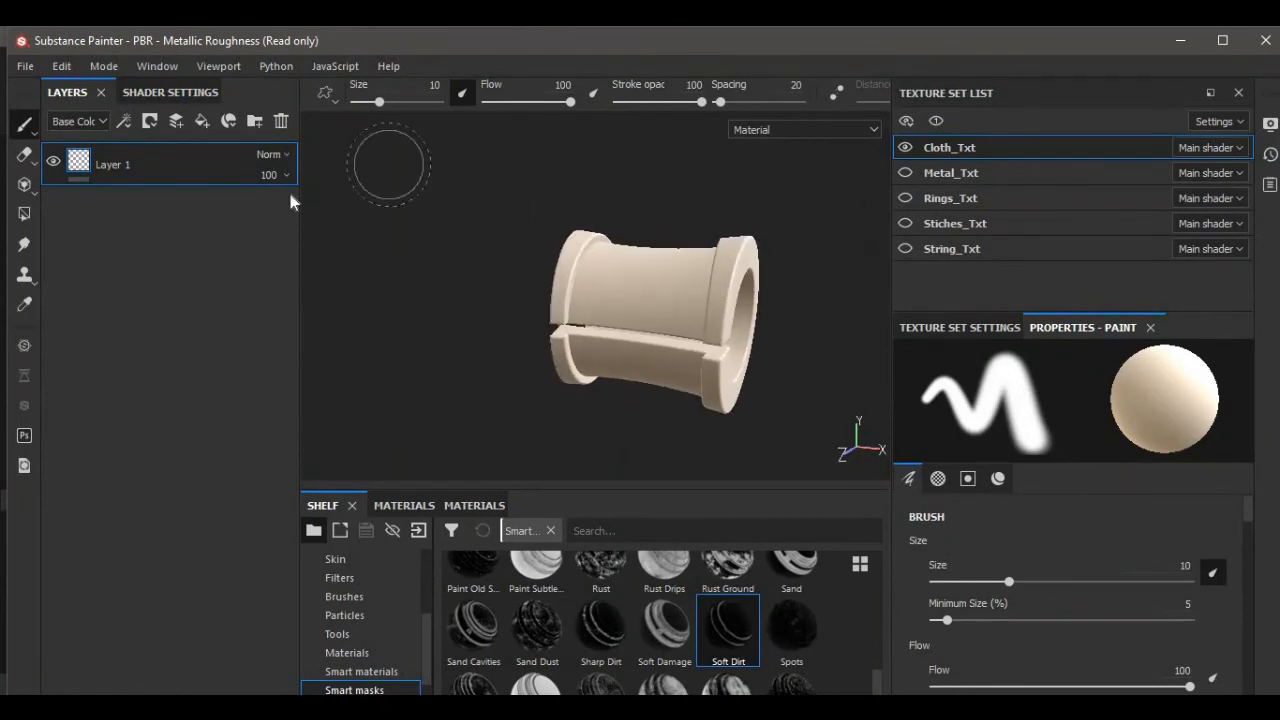
{"action": "left_click", "coordinate": [281, 121]}
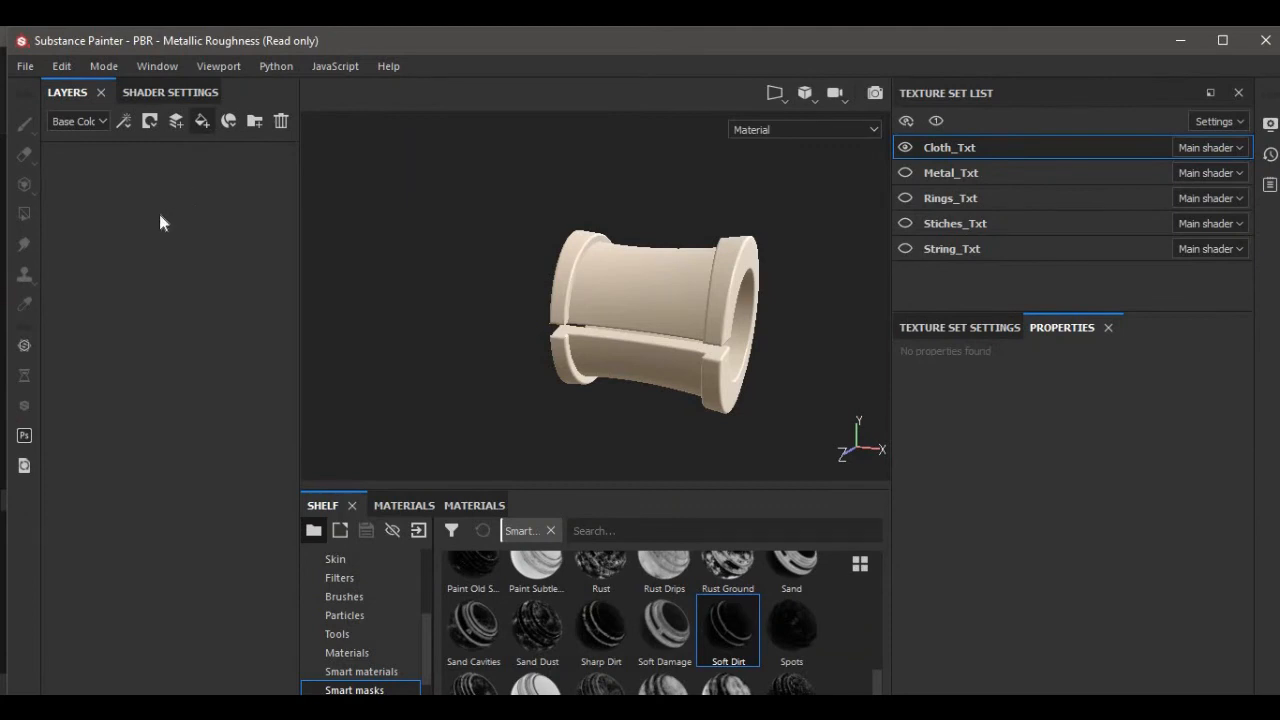
{"action": "double_click", "coordinate": [110, 168]}
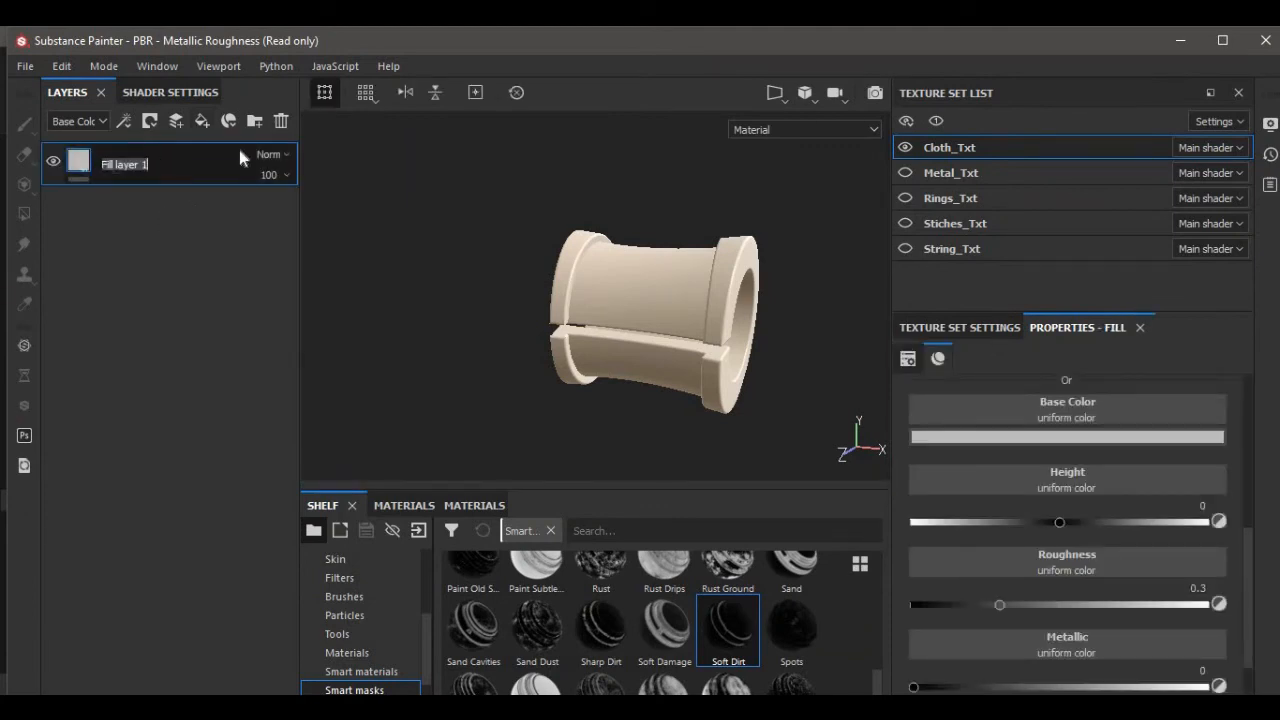
{"action": "type", "text": "Base"}
{"action": "key", "text": "Return"}
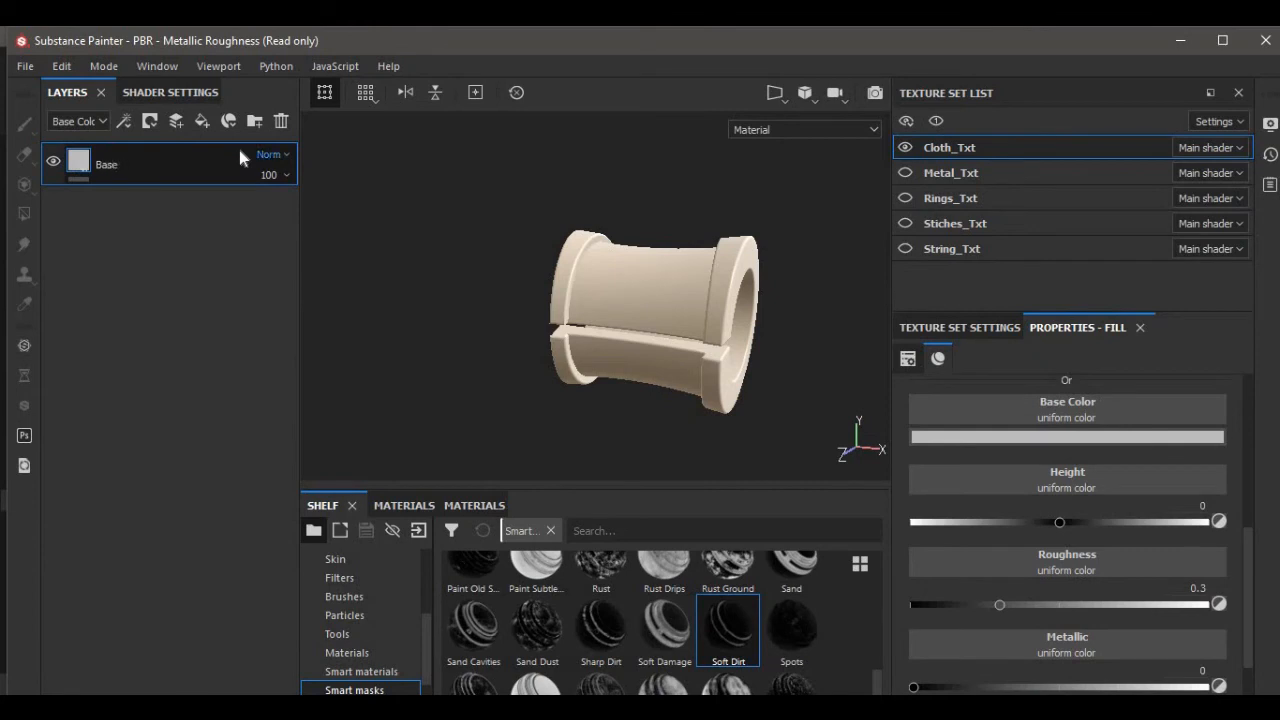
Set the cloth Base layer's base color to red.
{"action": "left_click", "coordinate": [1007, 436]}
{"action": "left_click_drag", "start_coordinate": [1065, 522], "coordinate": [1073, 539]}
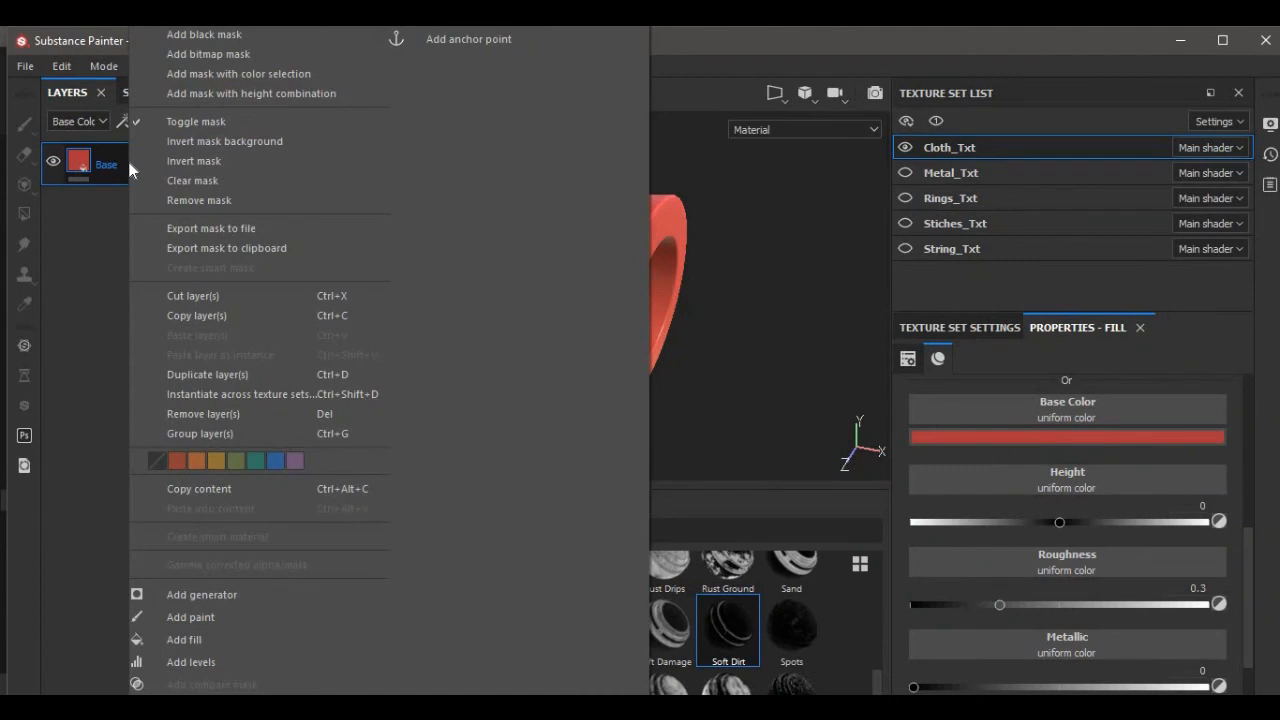
Duplicate the Base layer and name the copy Emmisive.
{"action": "left_click", "coordinate": [193, 375]}
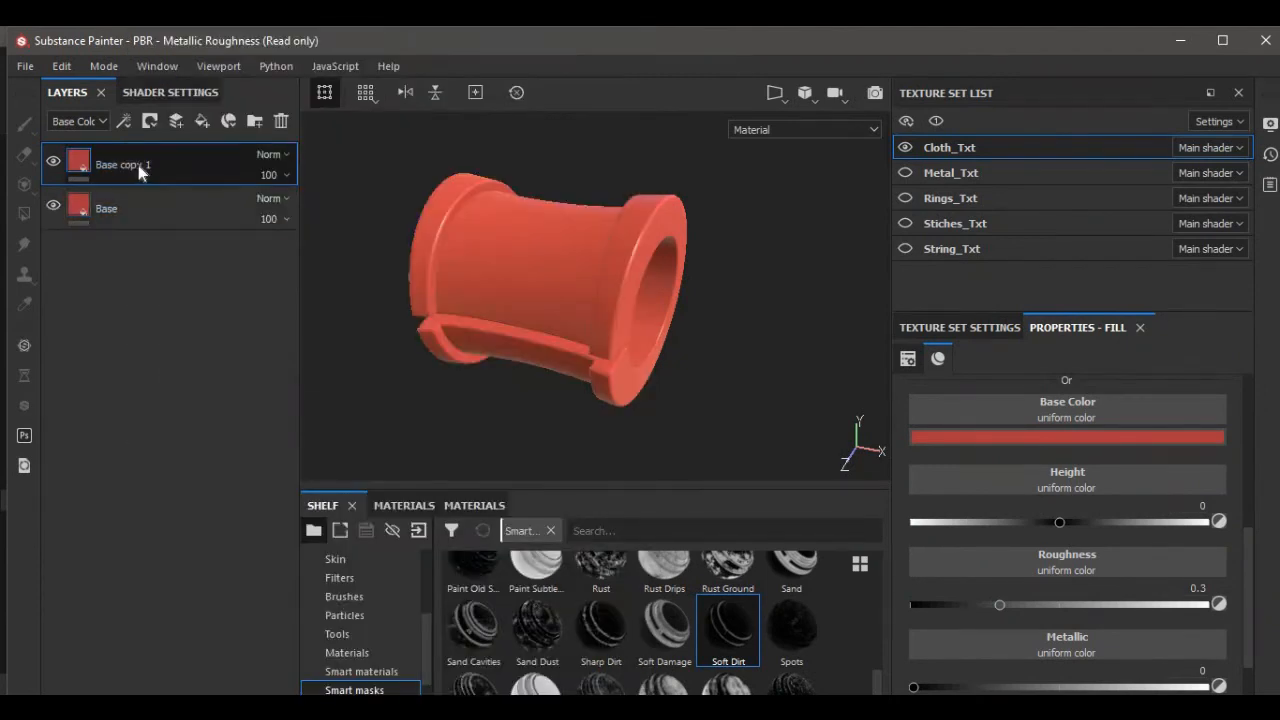
{"action": "type", "text": "Emmisive"}
{"action": "key", "text": "Return"}
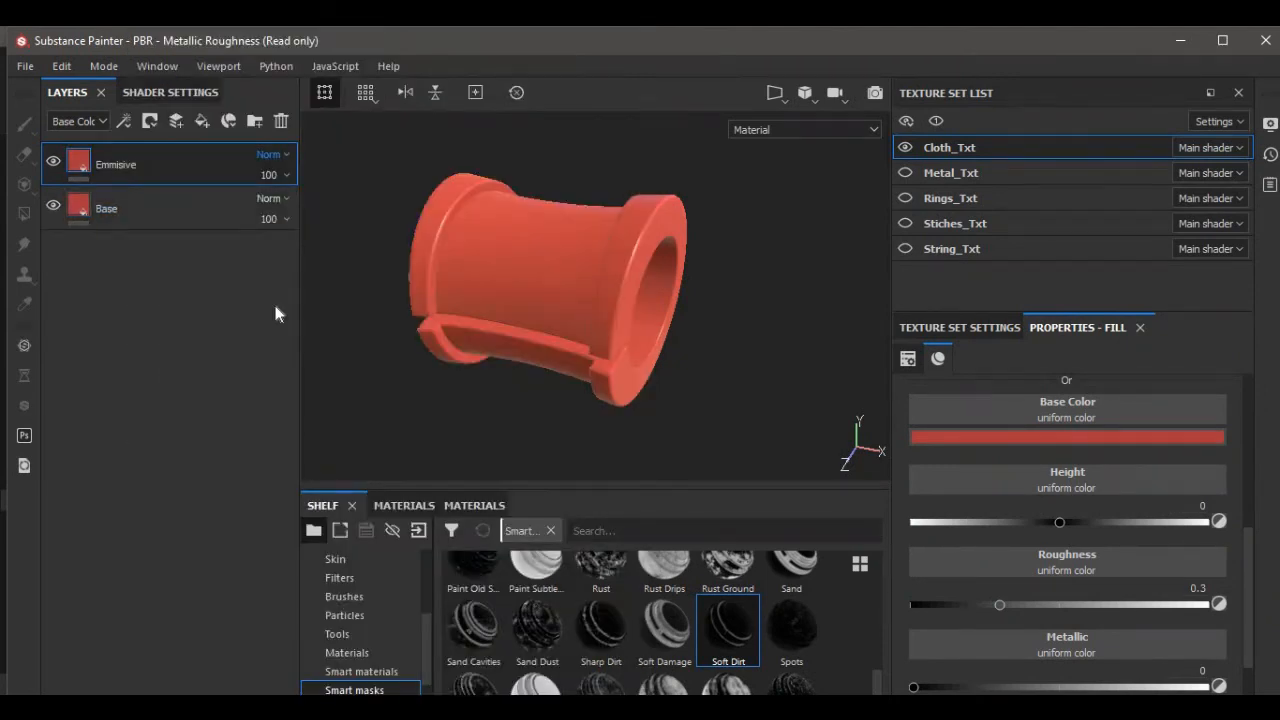
Set the Emmisive layer's base color to cyan (R 0.009, G 0.582, B 0.639).
{"action": "left_click", "coordinate": [1059, 440]}
{"action": "left_click", "coordinate": [1121, 565]}
{"action": "left_click", "coordinate": [1183, 580]}
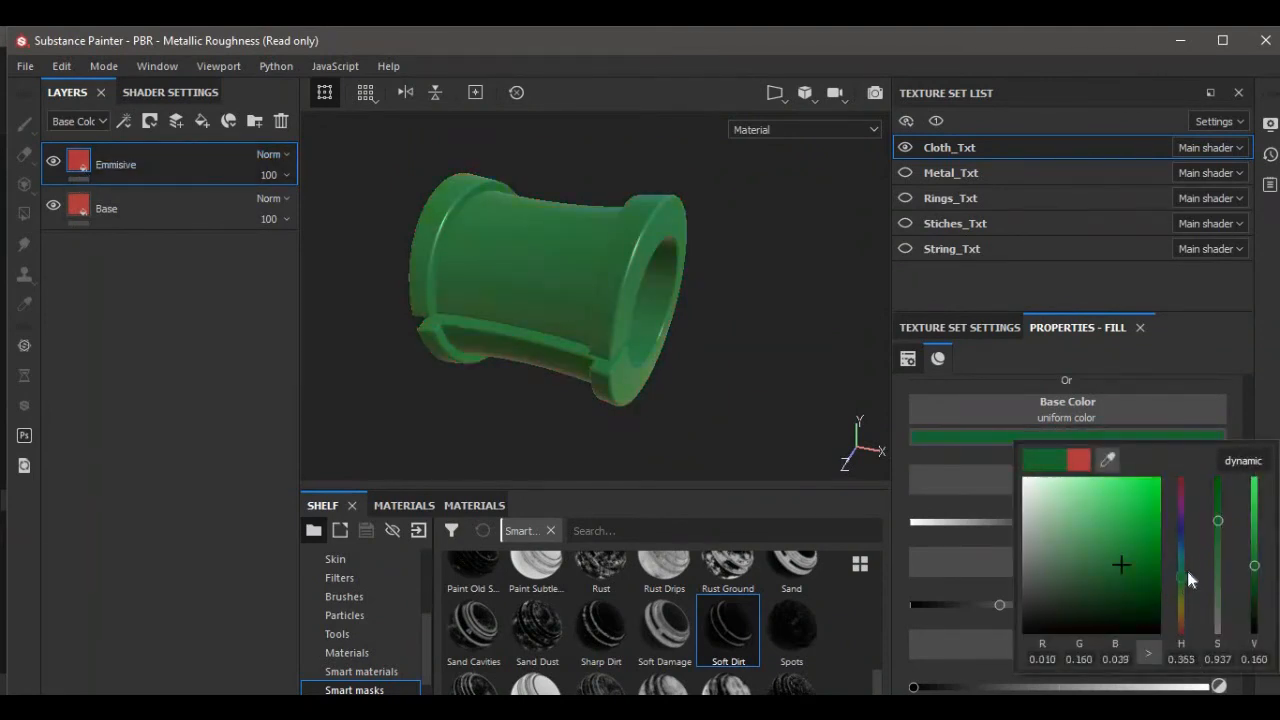
{"action": "left_click_drag", "start_coordinate": [1190, 578], "coordinate": [1143, 507]}
{"action": "left_click", "coordinate": [1129, 550]}
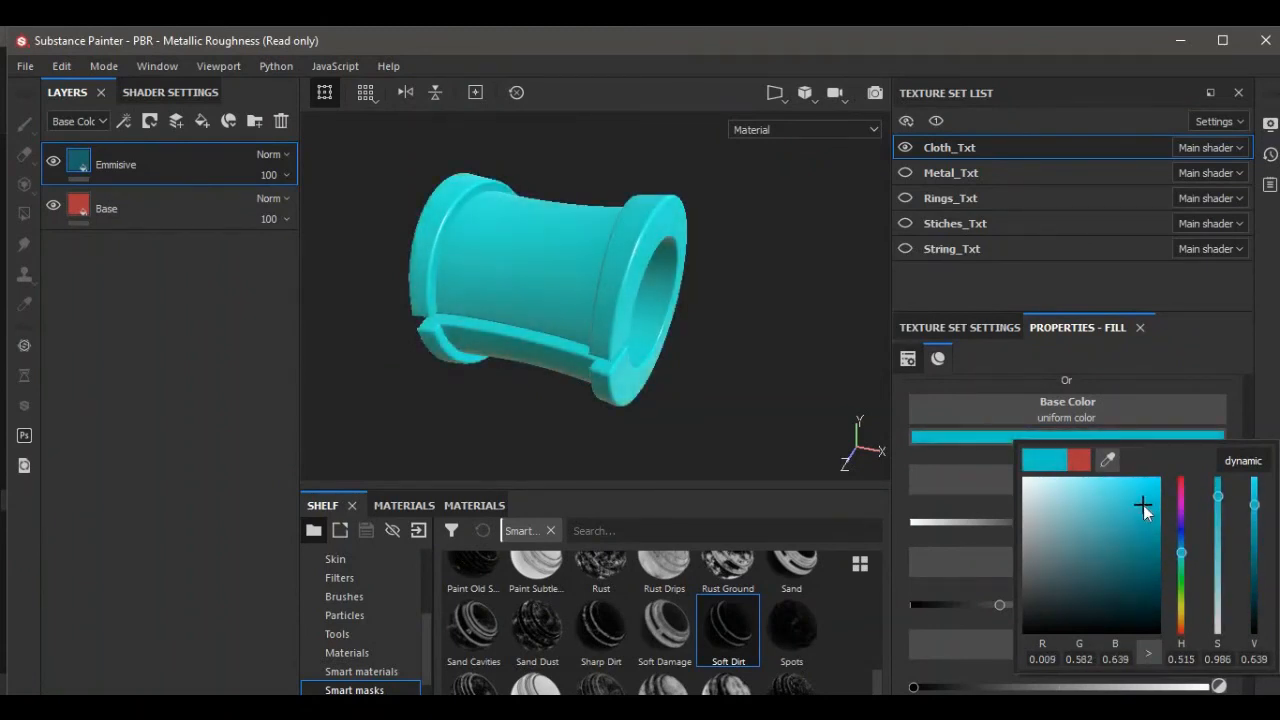
Add an Emissive channel to the Cloth_Txt texture set.
{"action": "scroll", "coordinate": [1060, 470], "scroll_direction": "down", "scroll_amount": 3}
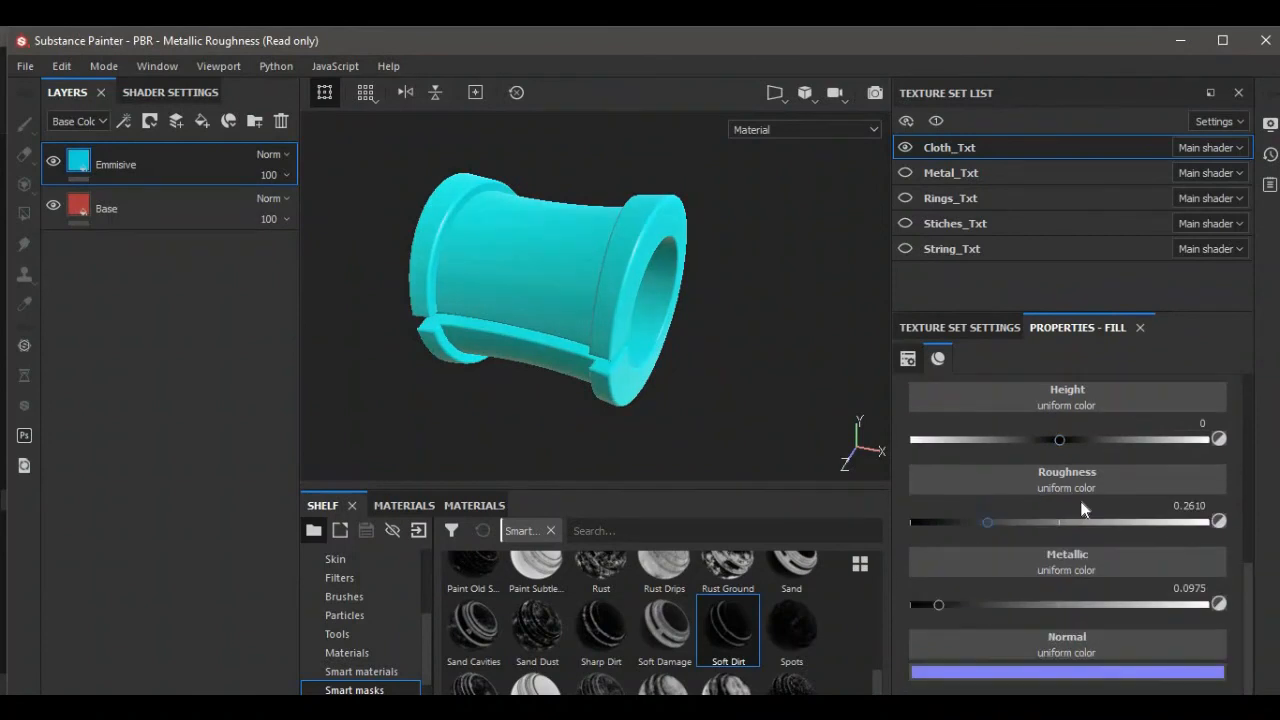
{"action": "scroll", "coordinate": [1081, 505], "scroll_direction": "up", "scroll_amount": 5}
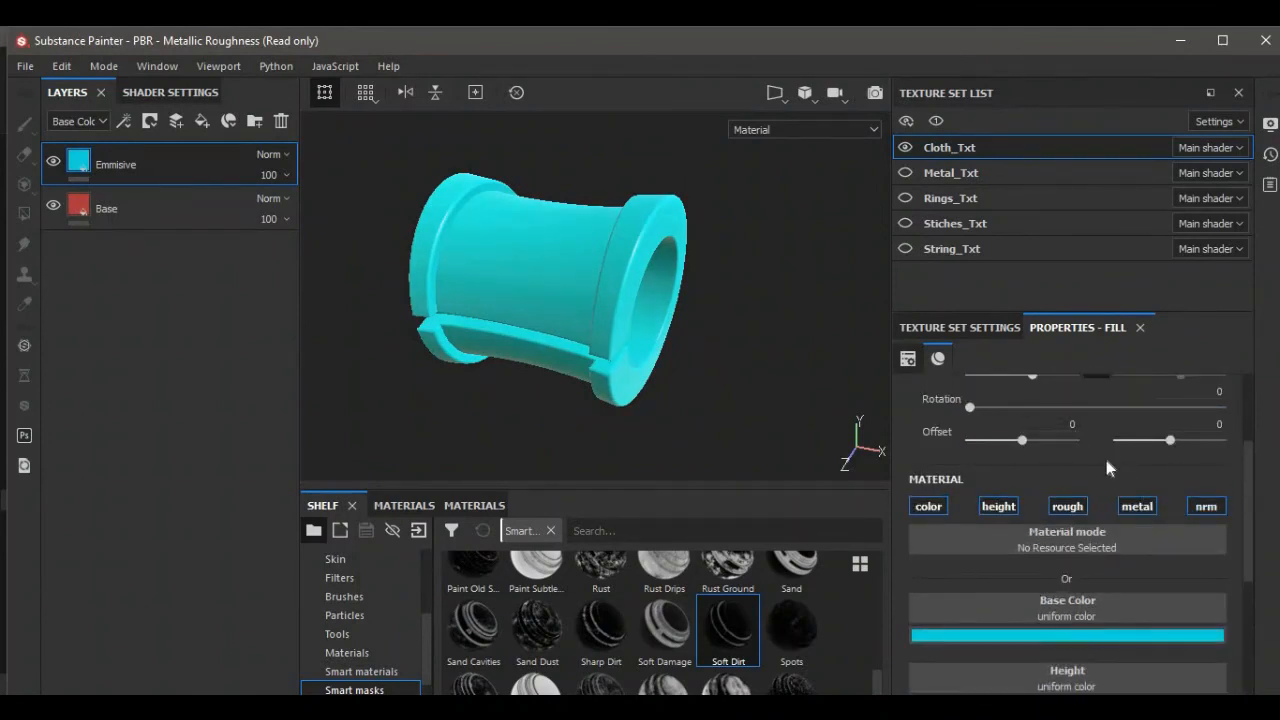
{"action": "scroll", "coordinate": [1106, 460], "scroll_direction": "up", "scroll_amount": 3}
{"action": "left_click", "coordinate": [959, 327]}
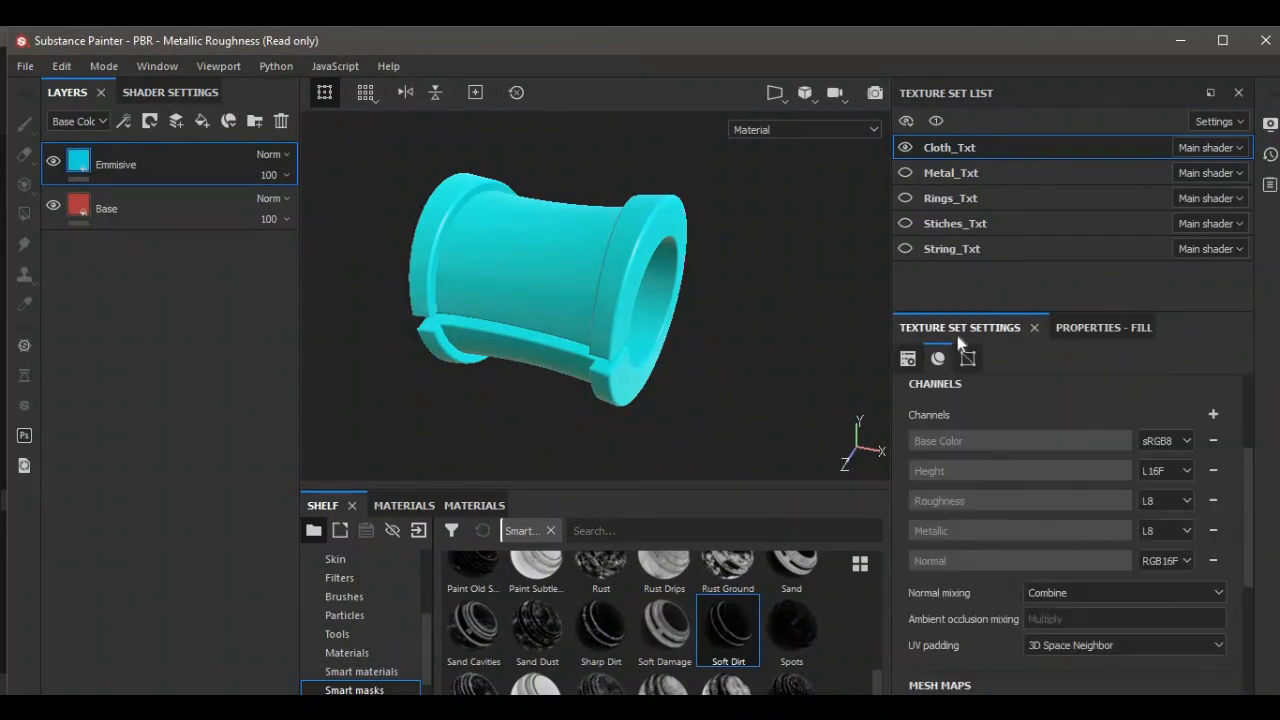
{"action": "left_click", "coordinate": [1213, 414]}
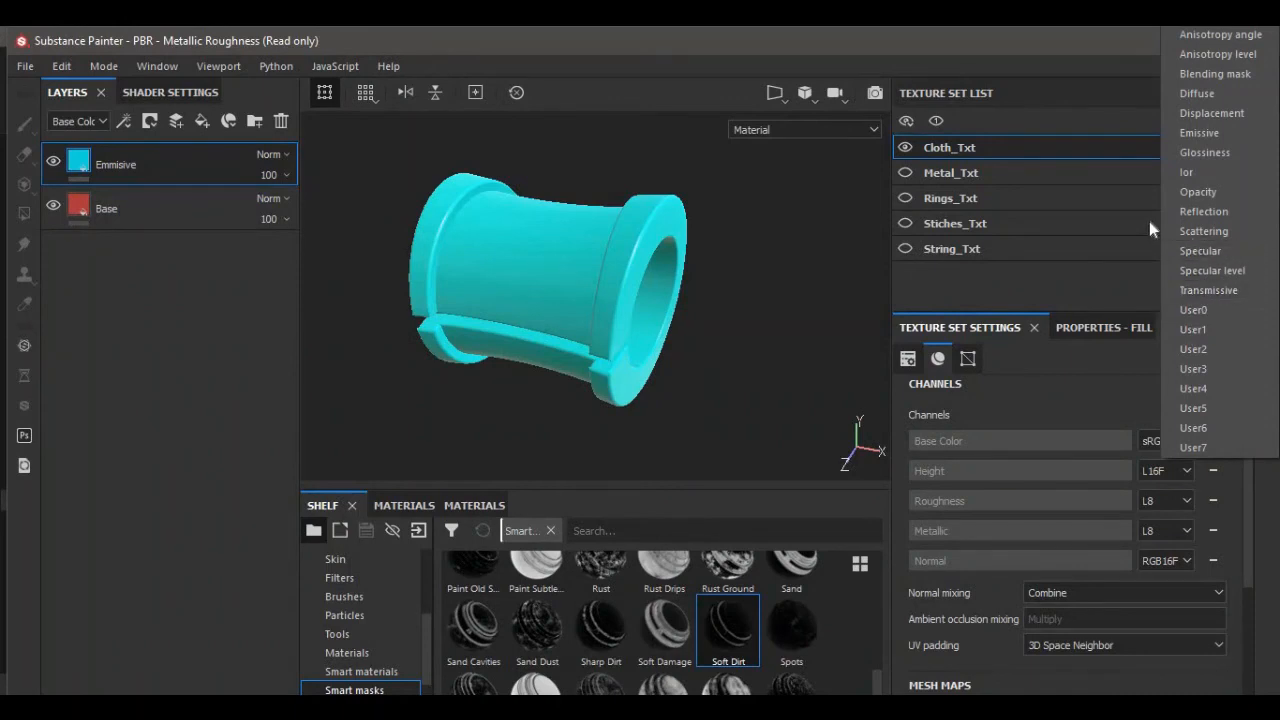
{"action": "left_click", "coordinate": [1188, 134]}
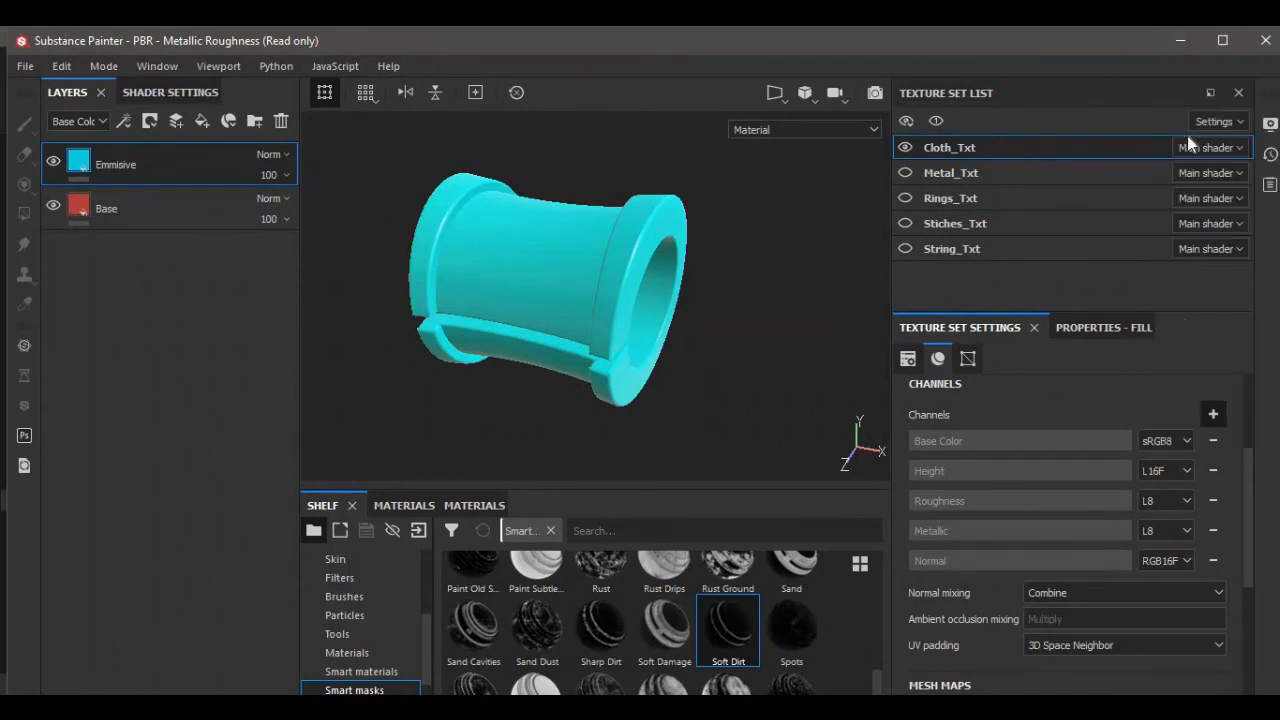
{"action": "left_click", "coordinate": [1115, 328]}
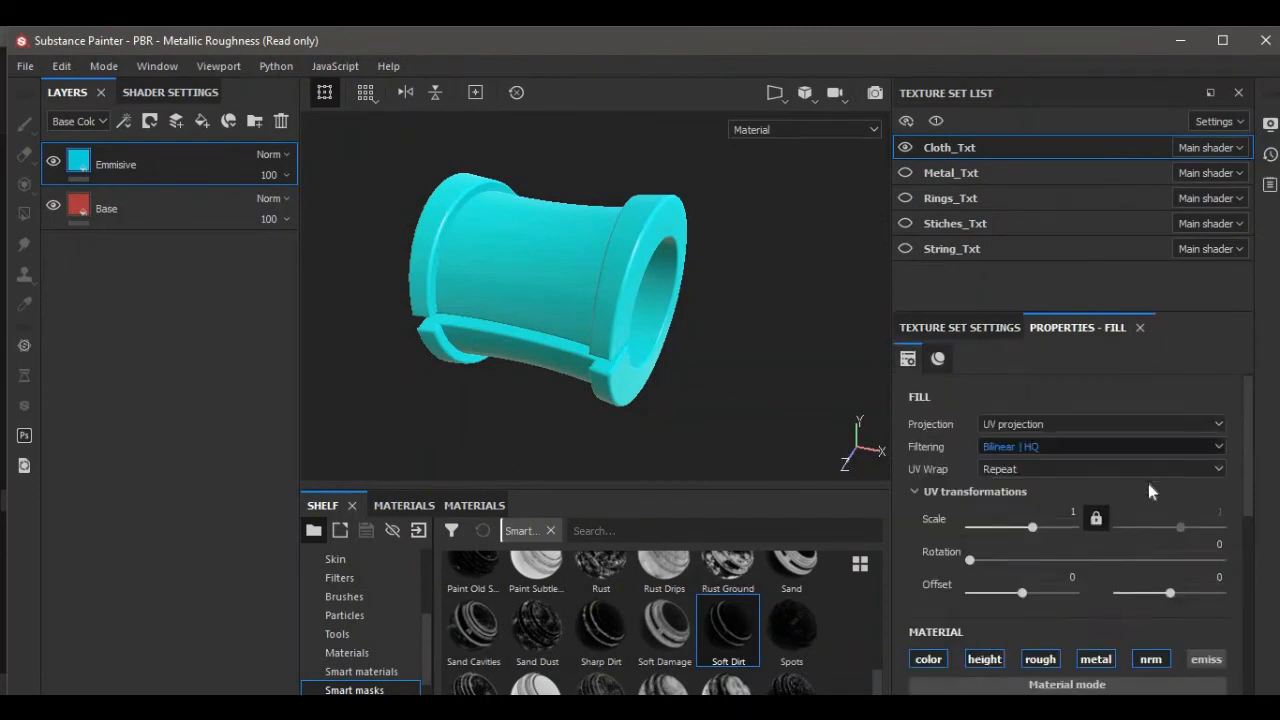
Set the Emmisive layer's emissive color to dark cyan (R 0.001, G 0.134, B 0.147).
{"action": "scroll", "coordinate": [1148, 483], "scroll_direction": "down", "scroll_amount": 3}
{"action": "scroll", "coordinate": [1183, 503], "scroll_direction": "down", "scroll_amount": 2}
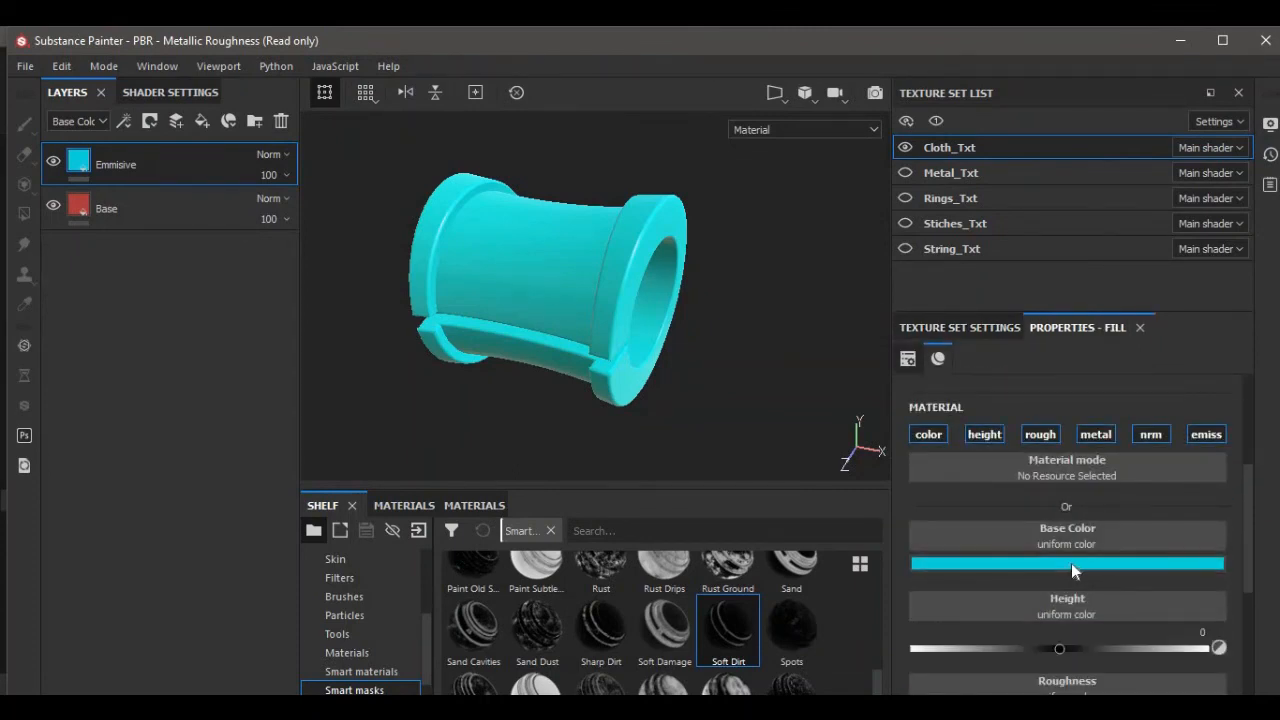
{"action": "scroll", "coordinate": [1093, 567], "scroll_direction": "down", "scroll_amount": 4}
{"action": "left_click", "coordinate": [1092, 672]}
{"action": "left_click_drag", "start_coordinate": [1171, 626], "coordinate": [1175, 595]}
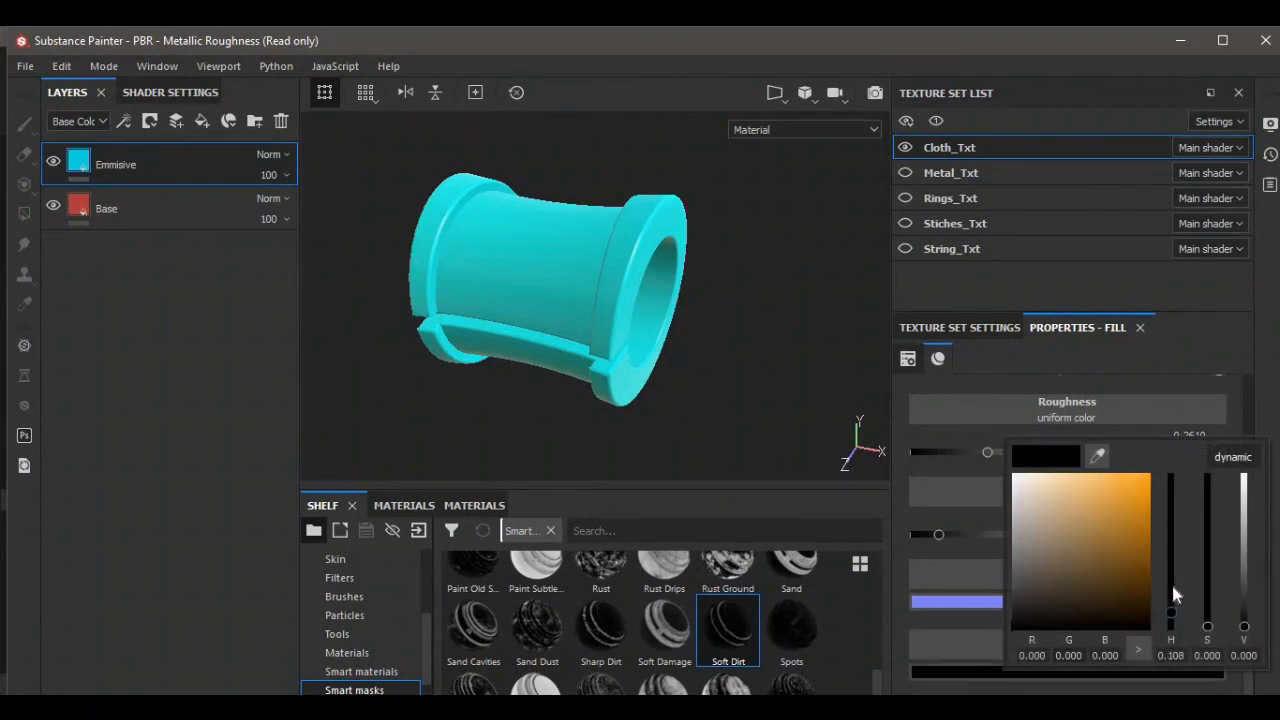
{"action": "mouse_move", "coordinate": [1136, 556]}
{"action": "left_mouse_down"}
{"action": "mouse_move", "coordinate": [1128, 515]}
{"action": "mouse_move", "coordinate": [1095, 566]}
{"action": "mouse_move", "coordinate": [1115, 580]}
{"action": "mouse_move", "coordinate": [1137, 563]}
{"action": "left_mouse_up"}
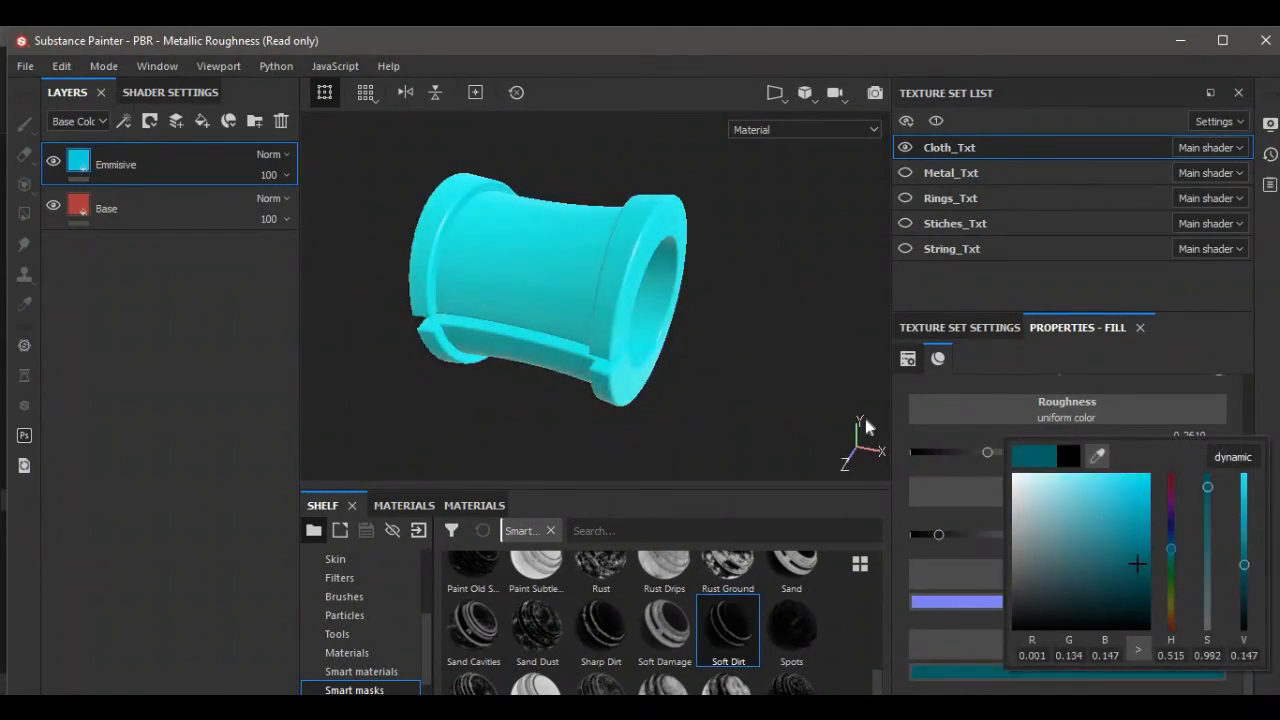
Add a black mask to the Emmisive layer.
{"action": "left_click", "coordinate": [112, 166]}
{"action": "right_click", "coordinate": [123, 161]}
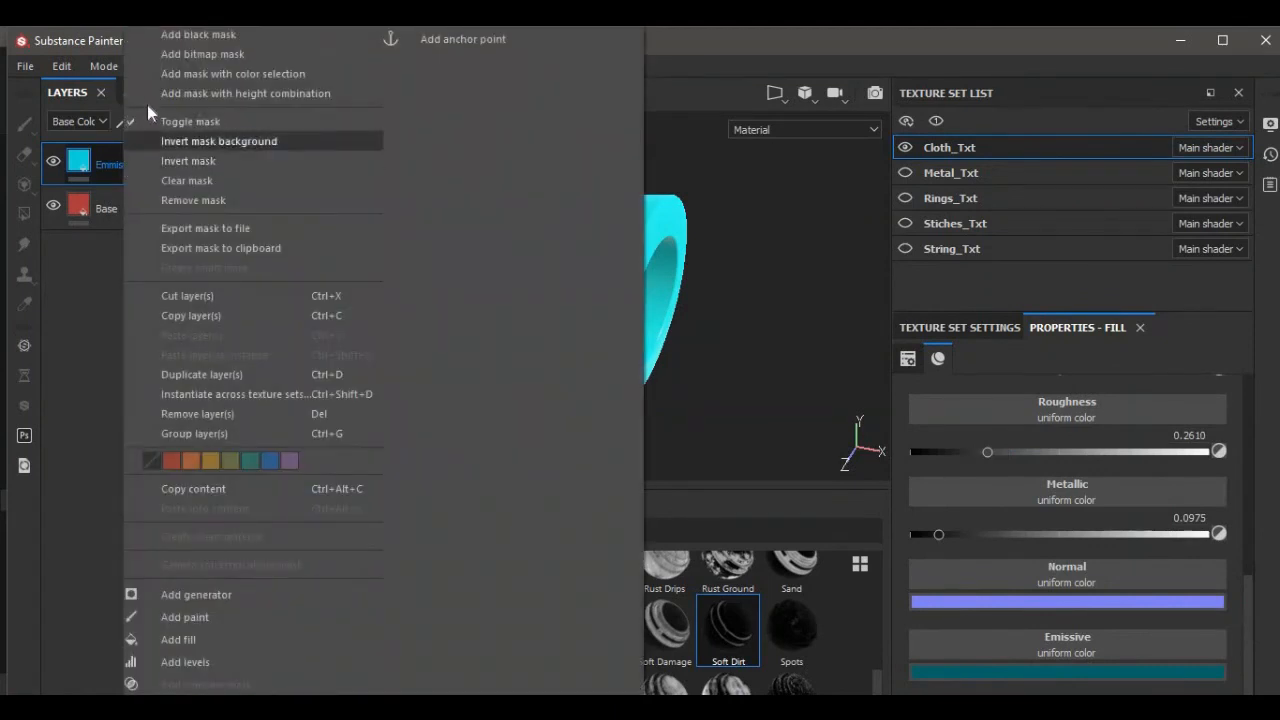
{"action": "left_click", "coordinate": [180, 35]}
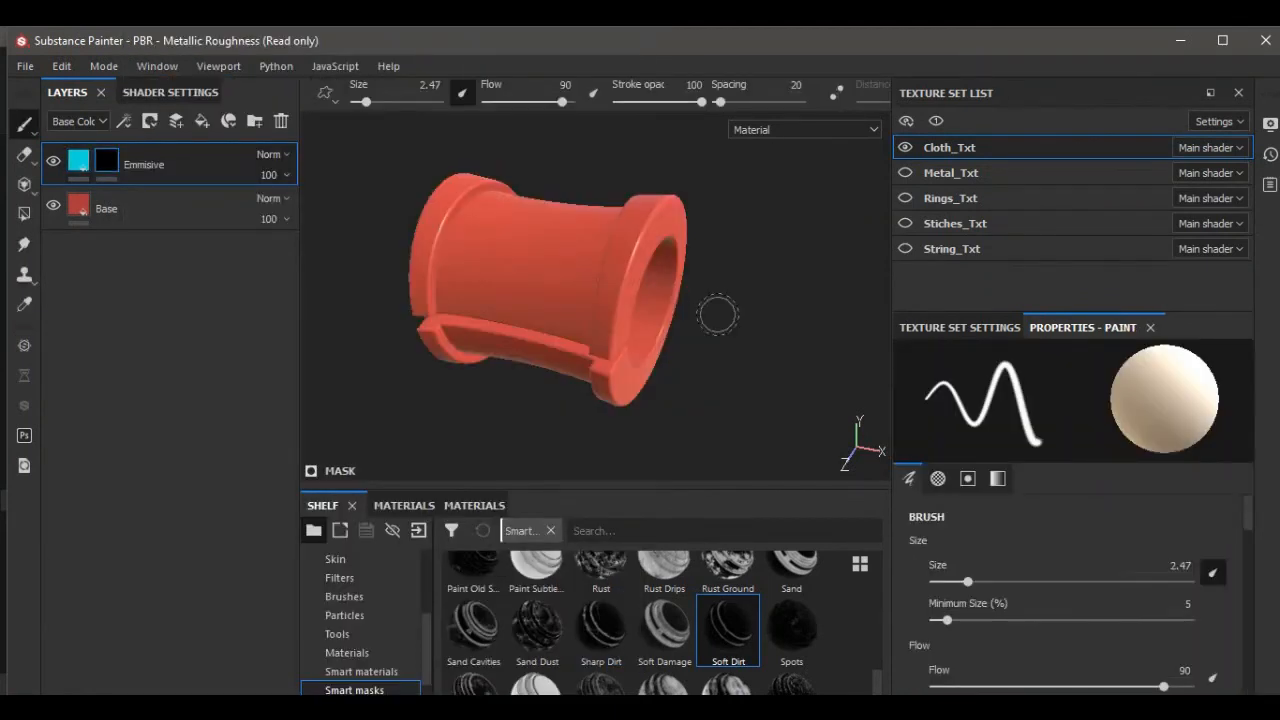
Paint a chevron-shaped stroke on the front of the cloth into the Emmisive layer's mask.
{"action": "scroll", "coordinate": [543, 220], "scroll_direction": "up", "scroll_amount": 3}
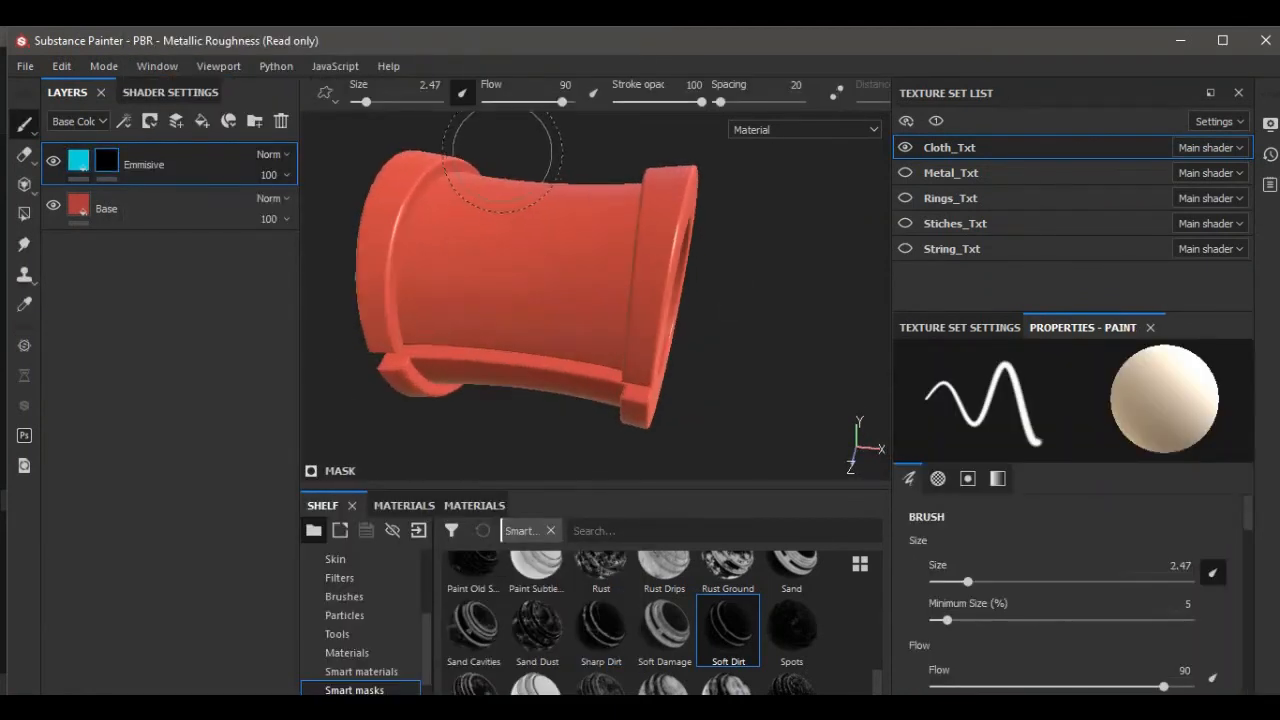
{"action": "left_click_drag", "start_coordinate": [501, 149], "coordinate": [529, 154], "text": "alt"}
{"action": "middle_click_drag", "start_coordinate": [529, 154], "coordinate": [551, 200], "text": "alt"}
{"action": "left_click_drag", "start_coordinate": [551, 200], "coordinate": [578, 206], "text": "alt"}
{"action": "scroll", "coordinate": [580, 249], "scroll_direction": "up", "scroll_amount": 2}
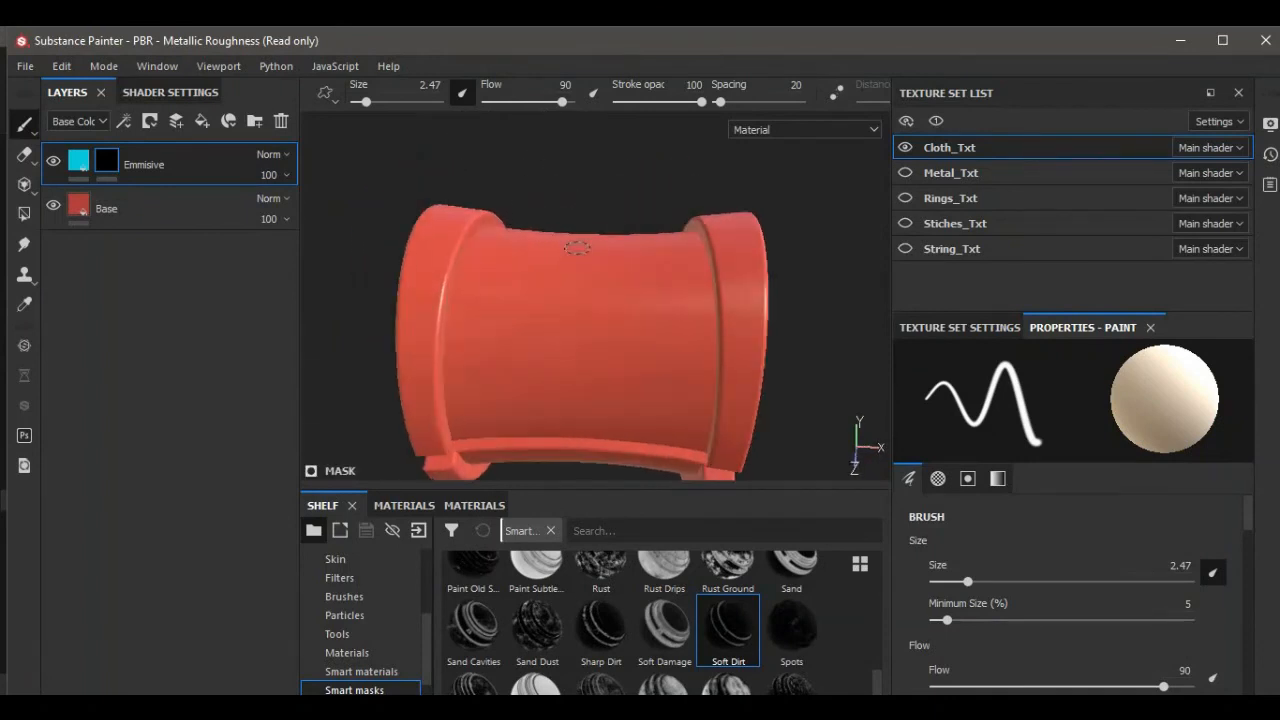
{"action": "scroll", "coordinate": [570, 289], "scroll_direction": "down", "scroll_amount": 2}
{"action": "mouse_move", "coordinate": [572, 289]}
{"action": "left_mouse_down", "text": "alt"}
{"action": "mouse_move", "coordinate": [660, 323]}
{"action": "mouse_move", "coordinate": [651, 349]}
{"action": "left_mouse_up", "text": "alt"}
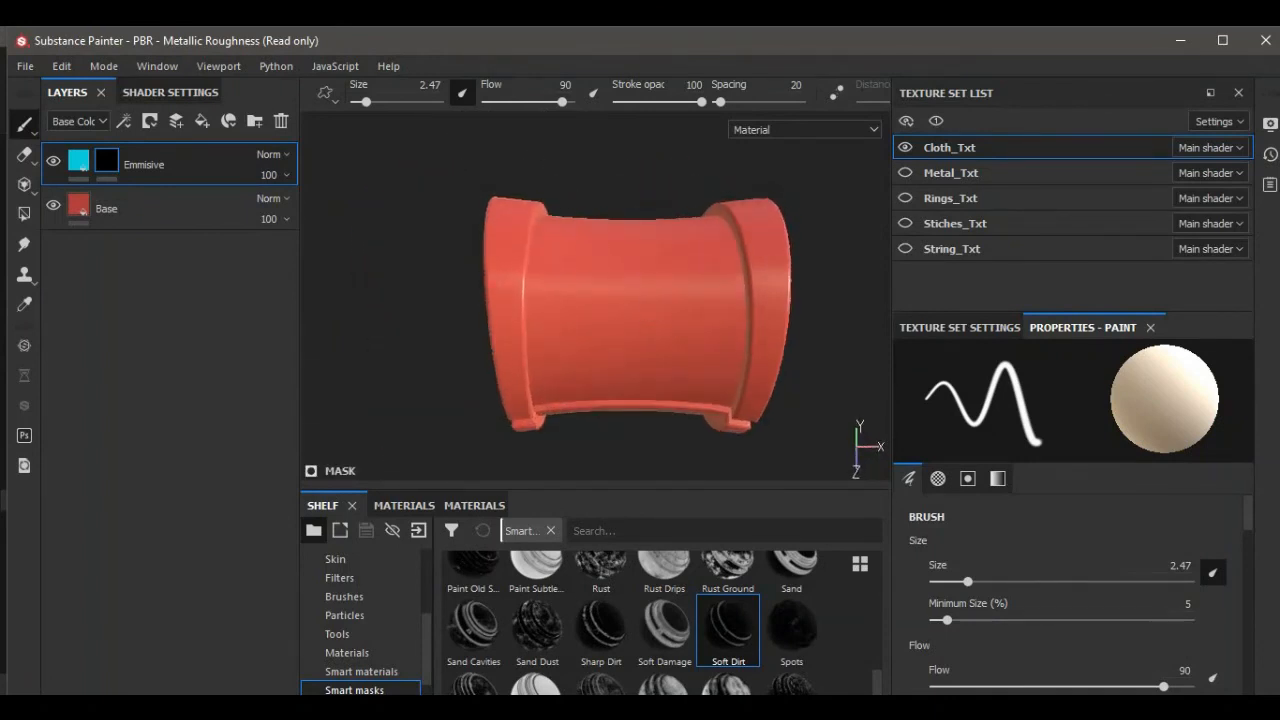
{"action": "left_click", "coordinate": [656, 328]}
{"action": "left_click", "coordinate": [633, 252], "text": "shift"}
{"action": "left_click", "coordinate": [590, 318], "text": "shift"}
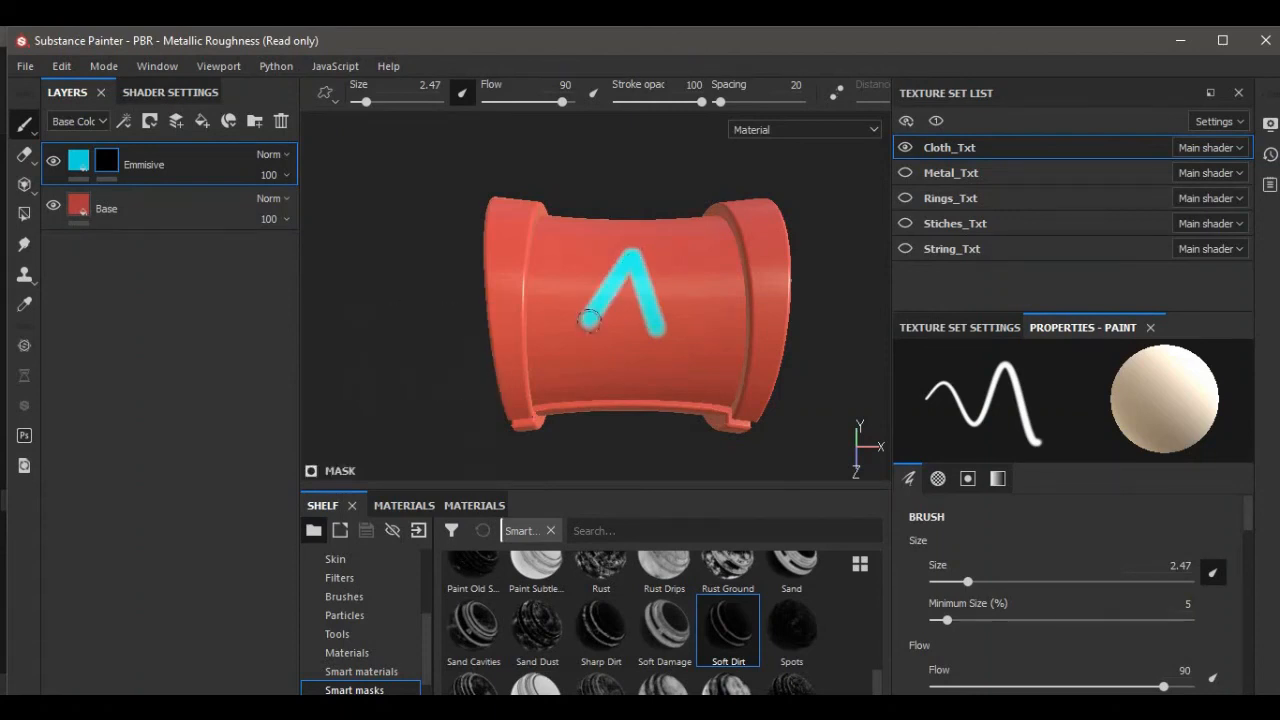
Extend the glowing symbol with further connected straight strokes on the cloth, undoing one misplaced stroke.
{"action": "left_click", "coordinate": [660, 377], "text": "shift"}
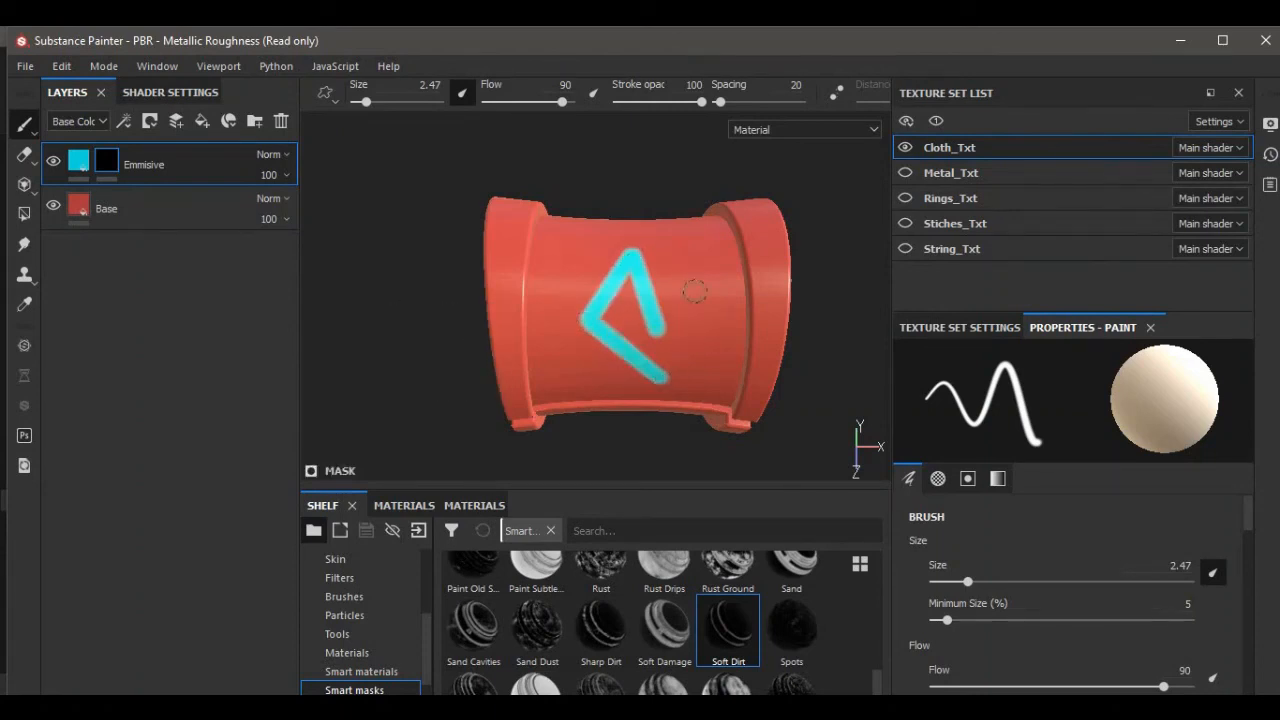
{"action": "key", "text": "ctrl+z"}
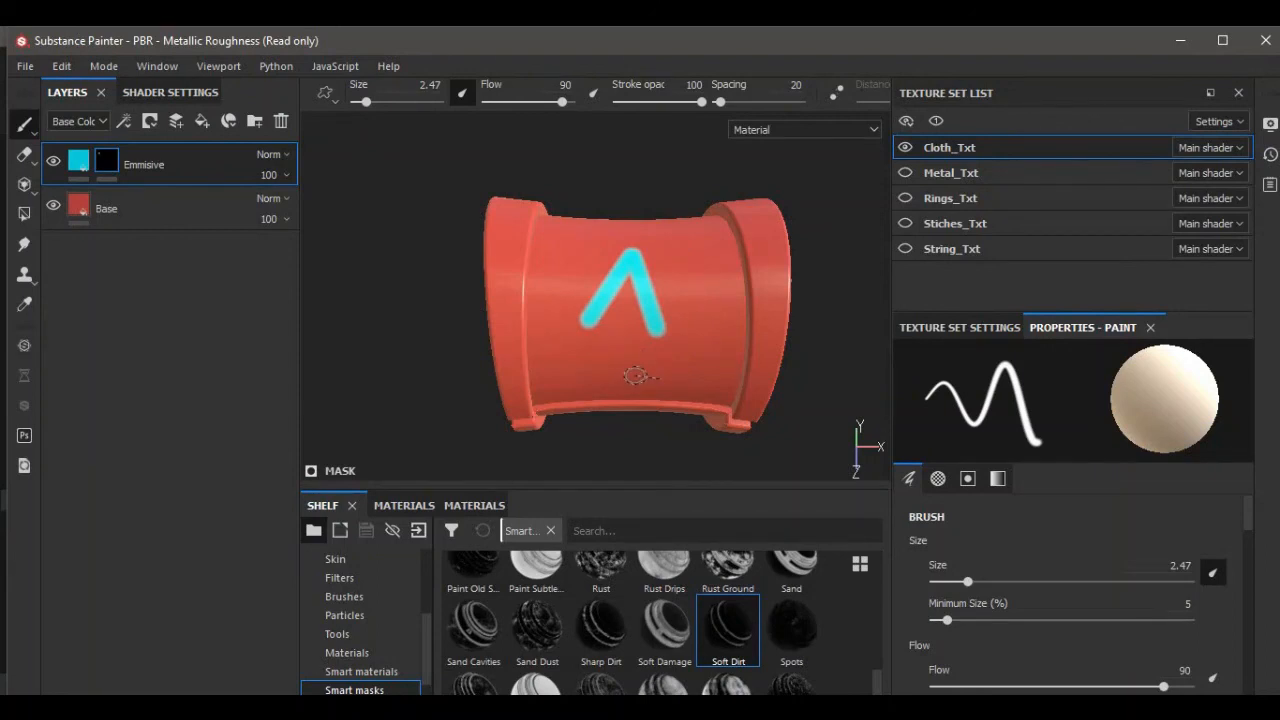
{"action": "left_click", "coordinate": [636, 374], "text": "shift"}
{"action": "left_click", "coordinate": [698, 336], "text": "shift"}
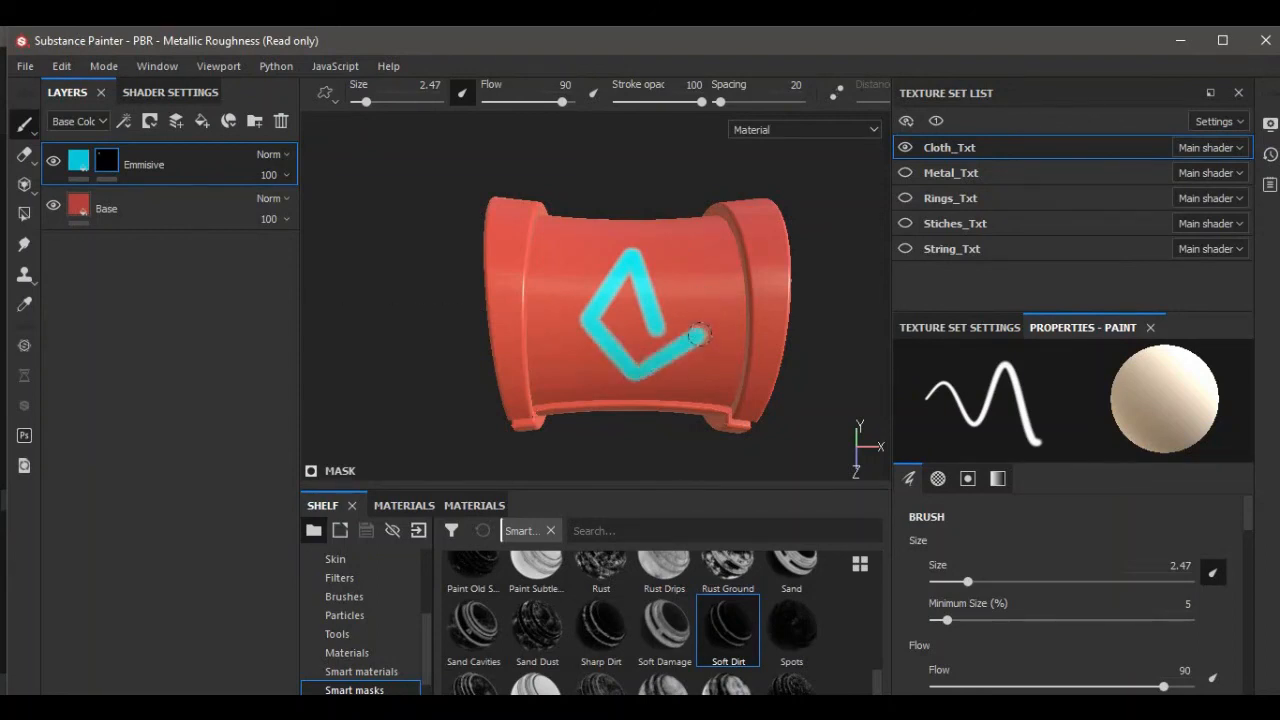
{"action": "left_click_drag", "start_coordinate": [665, 232], "coordinate": [652, 224], "text": "alt"}
{"action": "left_click", "coordinate": [650, 220], "text": "shift"}
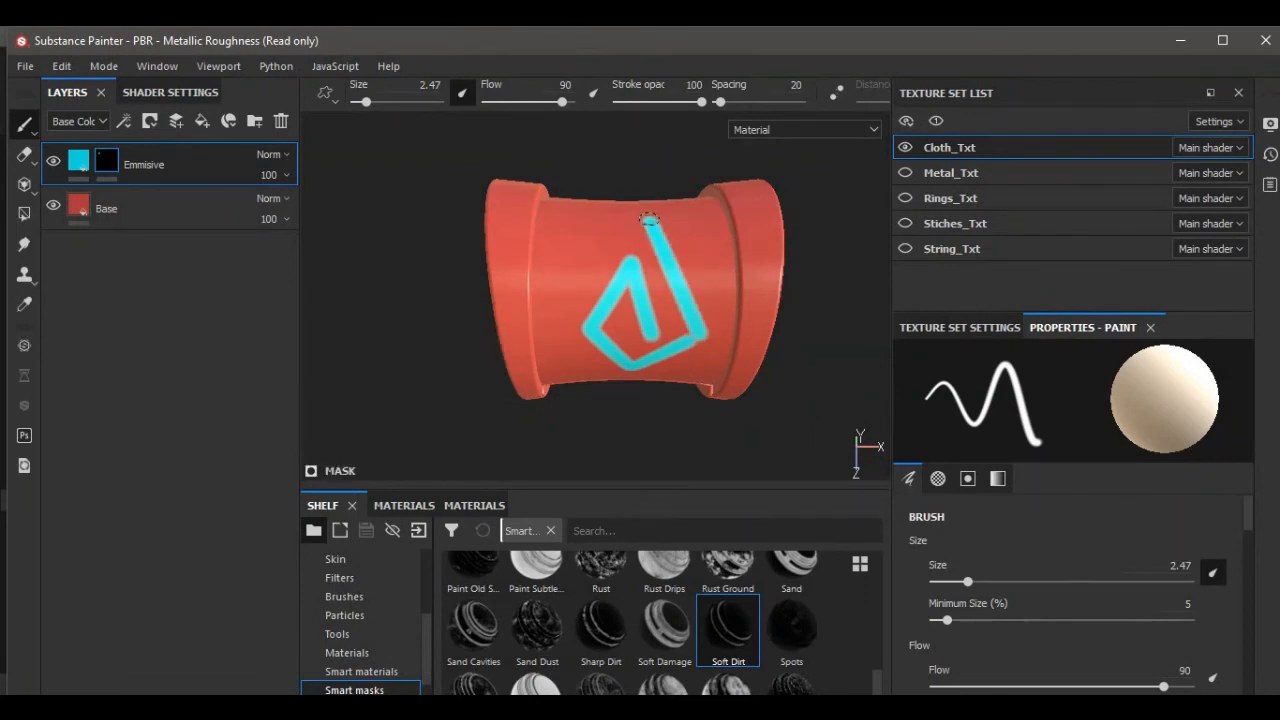
{"action": "left_click", "coordinate": [569, 273], "text": "shift"}
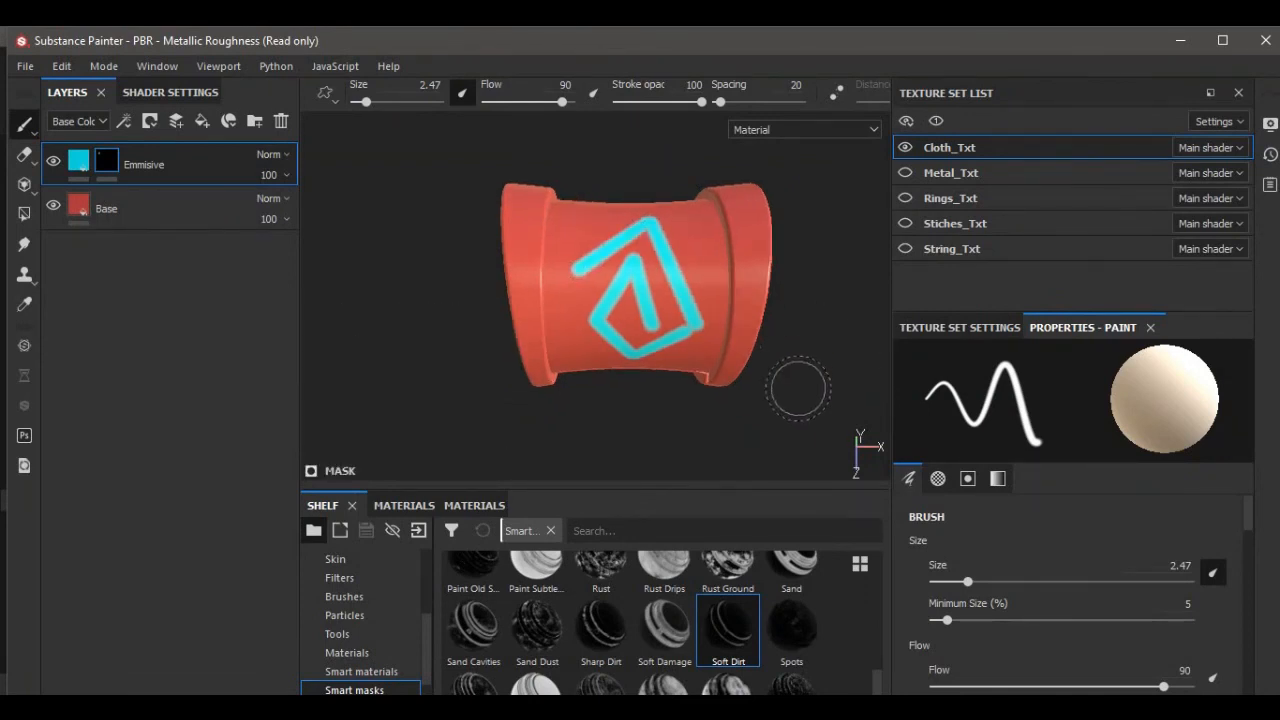
Make the String, Stiches, Rings and Metal texture sets visible again to view the whole key.
{"action": "mouse_move", "coordinate": [803, 378]}
{"action": "left_mouse_down", "text": "alt"}
{"action": "mouse_move", "coordinate": [779, 371]}
{"action": "mouse_move", "coordinate": [751, 406]}
{"action": "left_mouse_up", "text": "alt"}
{"action": "scroll", "coordinate": [743, 326], "scroll_direction": "down", "scroll_amount": 5}
{"action": "left_click_drag", "start_coordinate": [743, 326], "coordinate": [727, 304], "text": "alt"}
{"action": "middle_click_drag", "start_coordinate": [727, 304], "coordinate": [733, 259], "text": "alt"}
{"action": "left_click_drag", "start_coordinate": [733, 259], "coordinate": [765, 264], "text": "alt"}
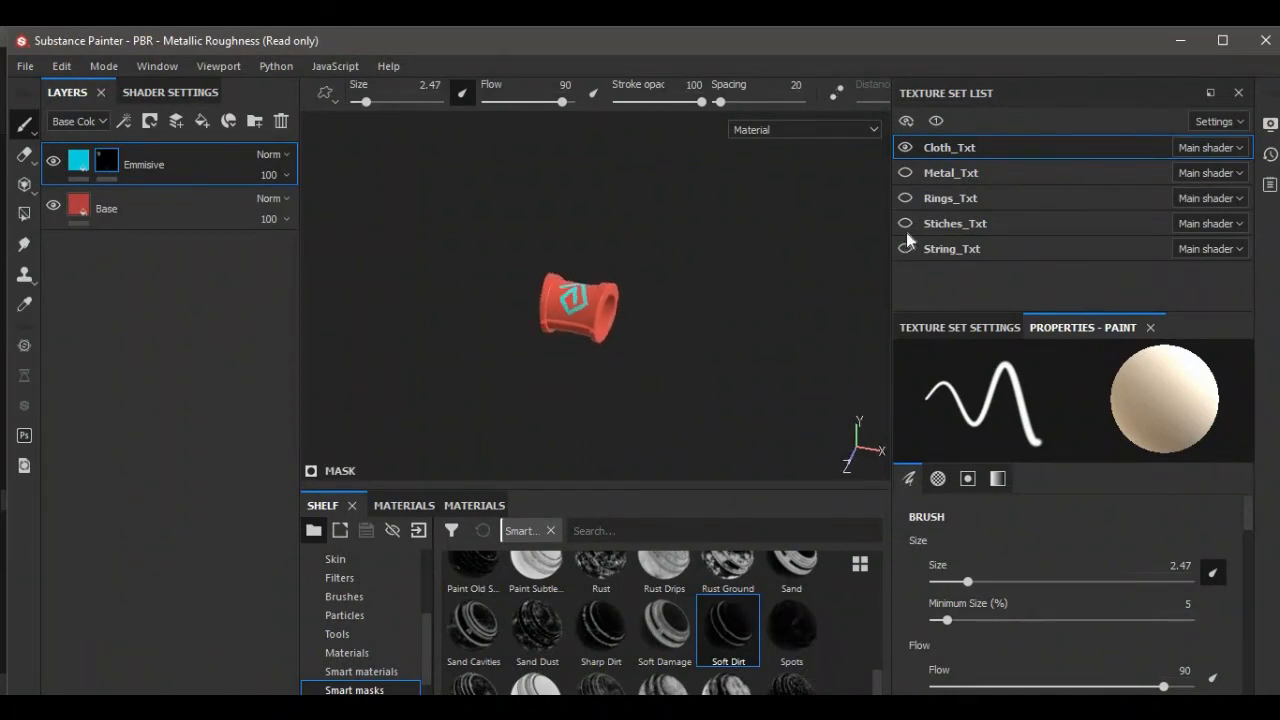
{"action": "left_click", "coordinate": [905, 248]}
{"action": "left_click", "coordinate": [905, 223]}
{"action": "left_click", "coordinate": [905, 198]}
{"action": "left_click", "coordinate": [905, 172]}
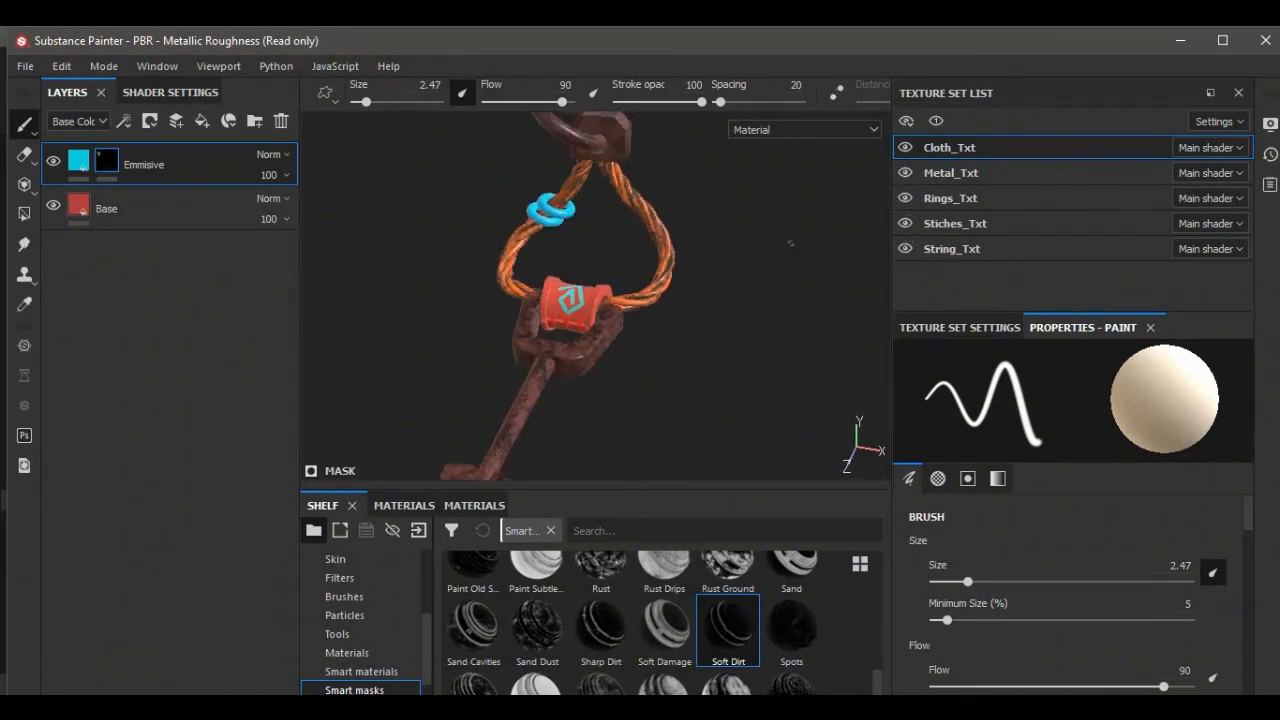
{"action": "scroll", "coordinate": [790, 243], "scroll_direction": "down", "scroll_amount": 3}
{"action": "mouse_move", "coordinate": [775, 268]}
{"action": "left_mouse_down", "text": "alt"}
{"action": "mouse_move", "coordinate": [722, 265]}
{"action": "mouse_move", "coordinate": [738, 287]}
{"action": "mouse_move", "coordinate": [767, 275]}
{"action": "left_mouse_up", "text": "alt"}
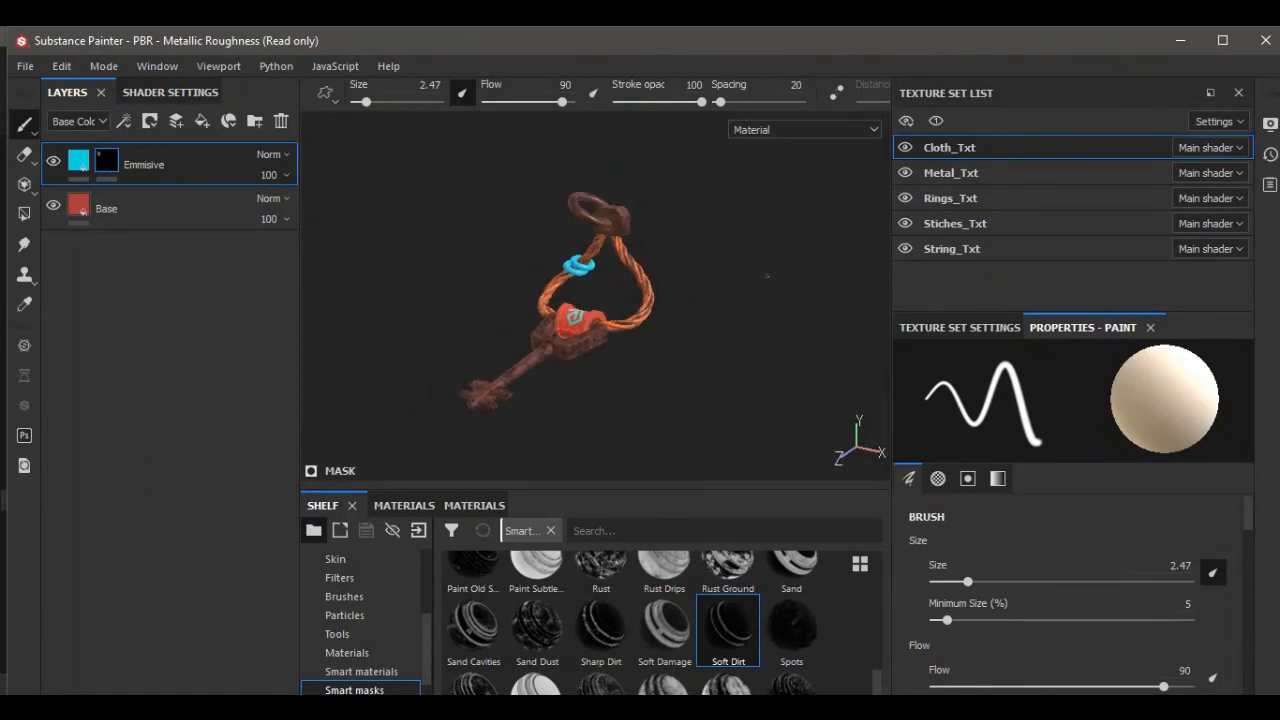